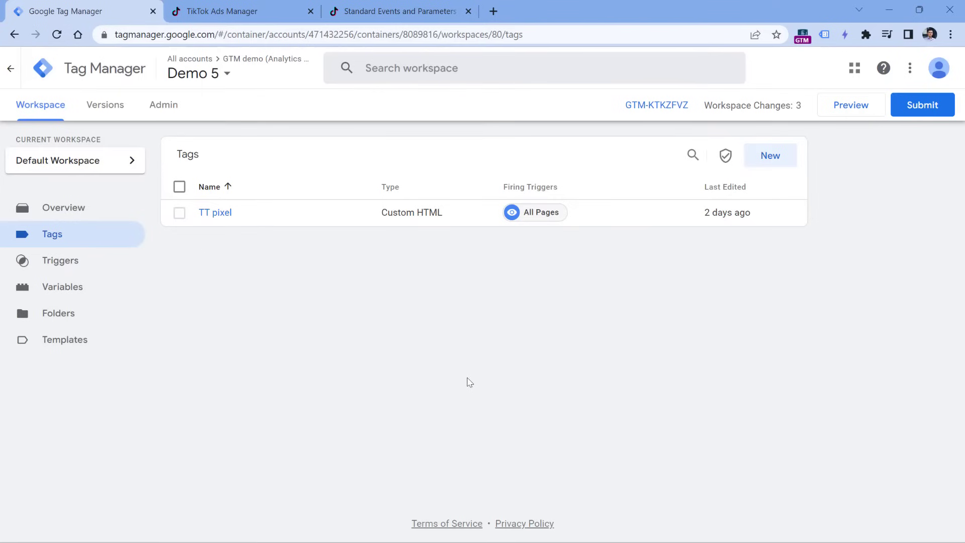
View the Assets options in TikTok Ads Manager and return to Google Tag Manager.
click(242, 18)
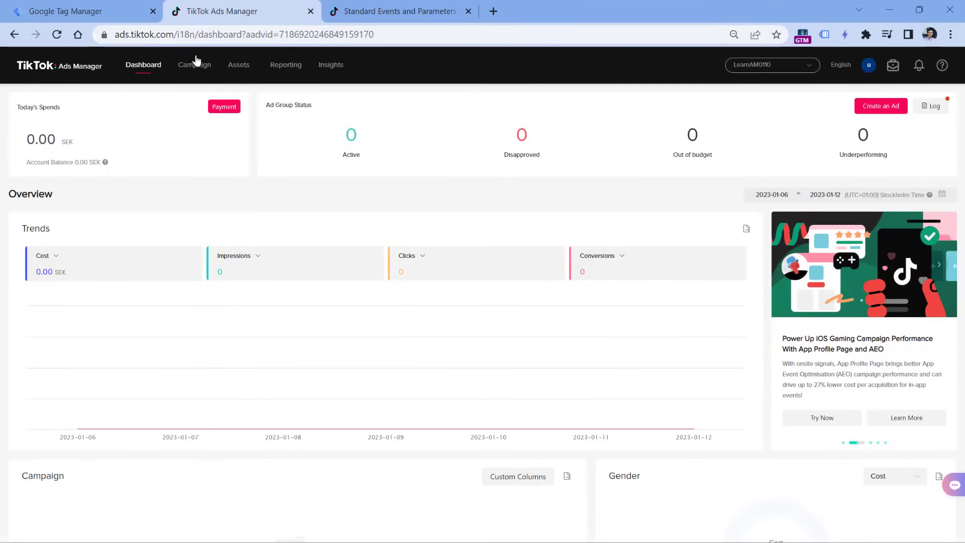
mouse_move(238, 66)
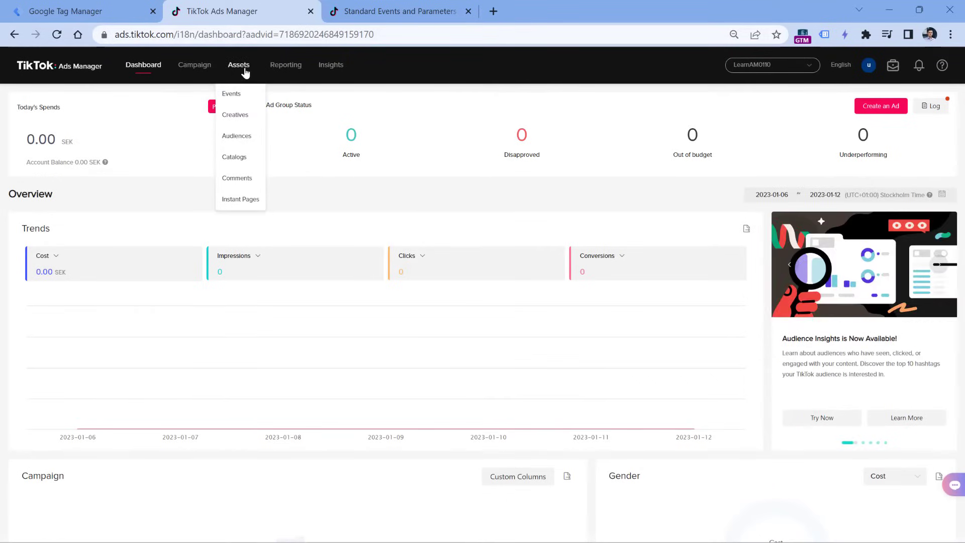
click(84, 12)
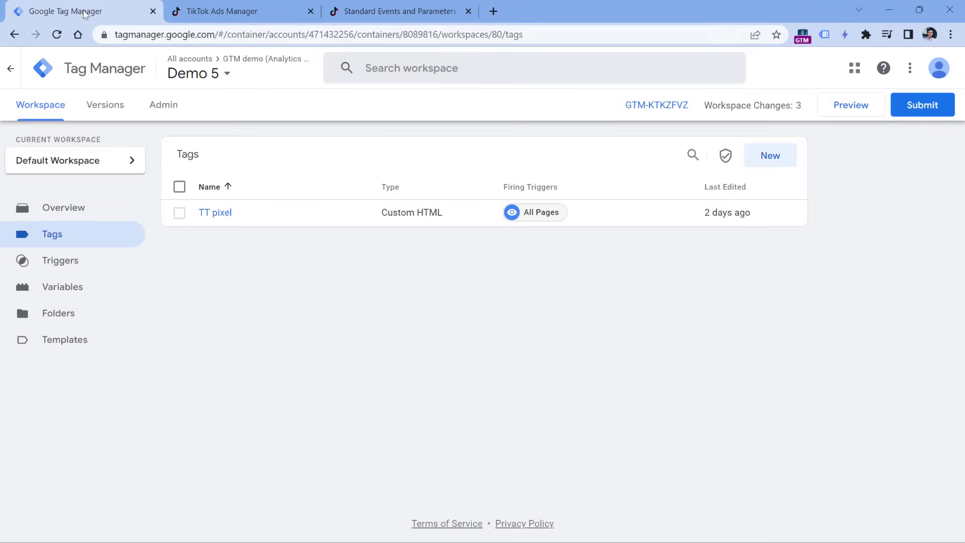
Examine the existing TT pixel tag's HTML code and firing trigger, leaving the tag as it is.
click(224, 215)
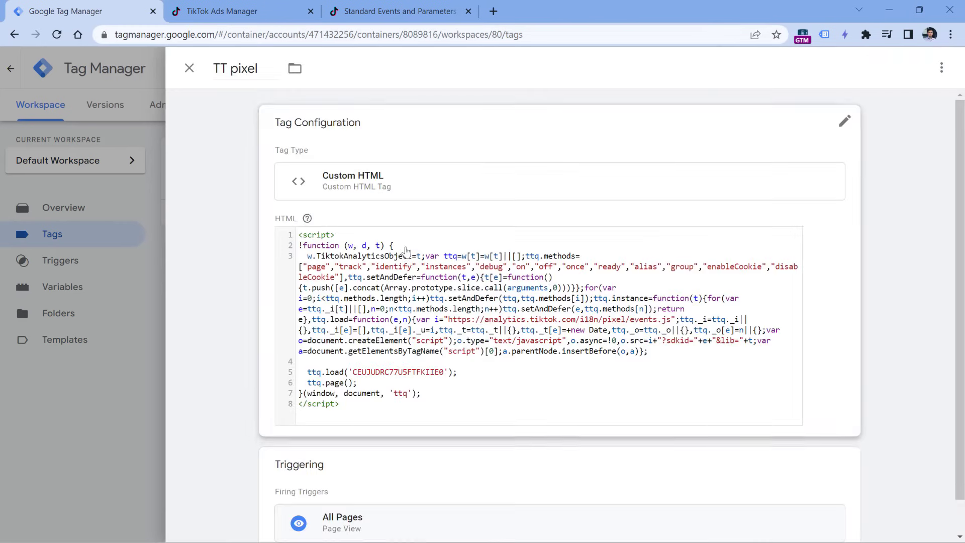
scroll(379, 428, down, 1)
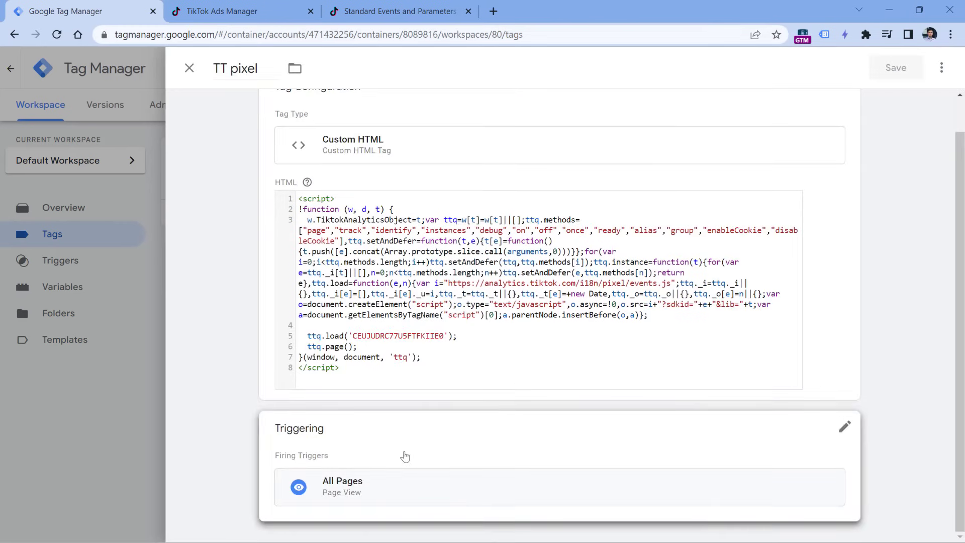
click(189, 68)
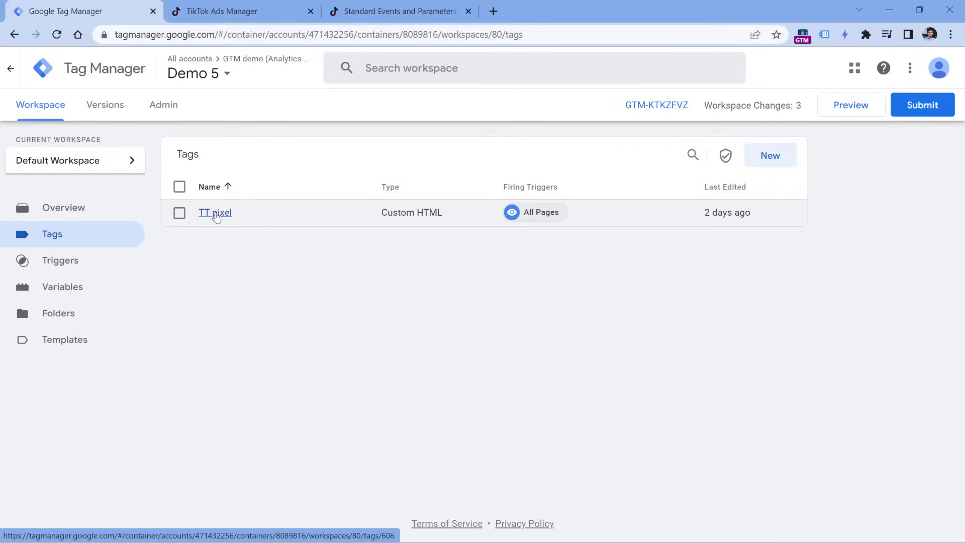
Search the Community Template Gallery for "tiktok" and add the TikTok Pixel tag template by tiktok to the workspace.
click(64, 342)
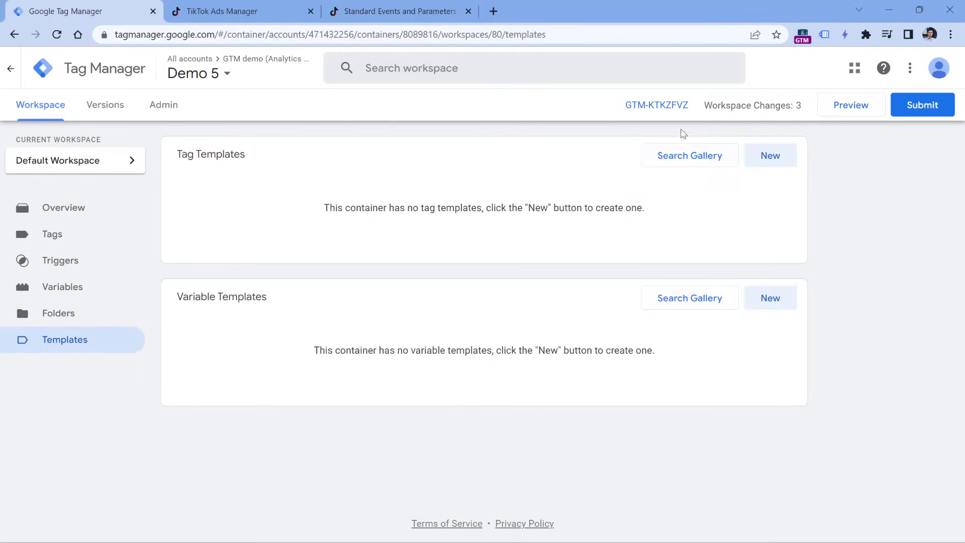
click(693, 159)
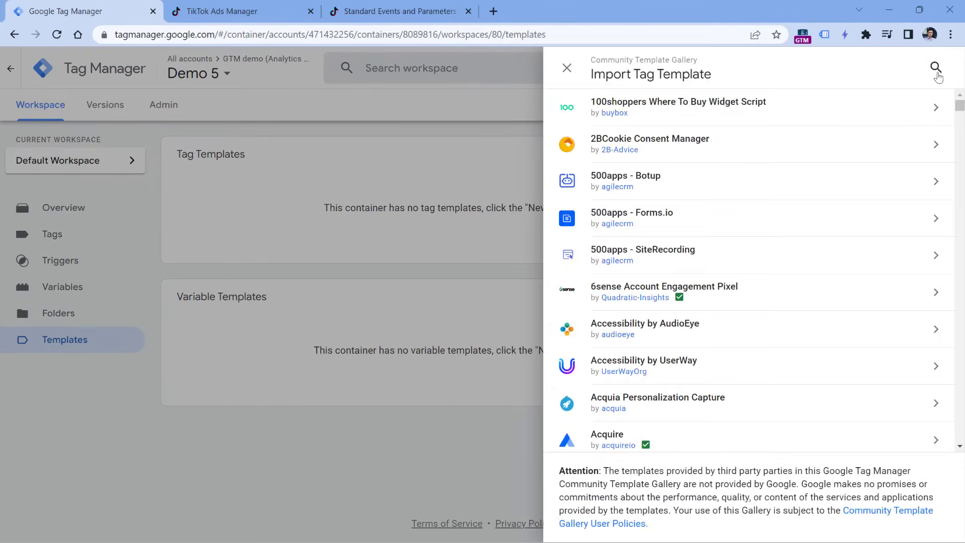
click(934, 68)
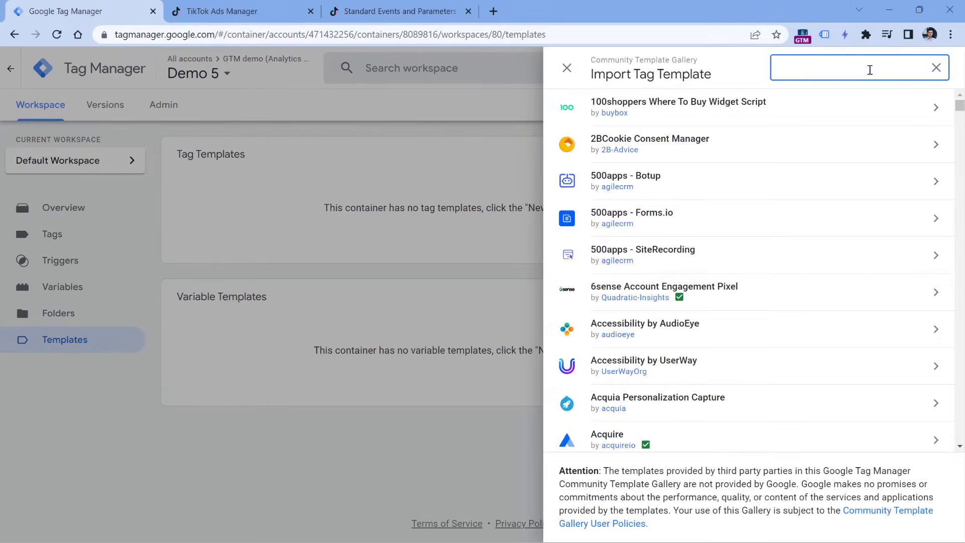
text(tiktok)
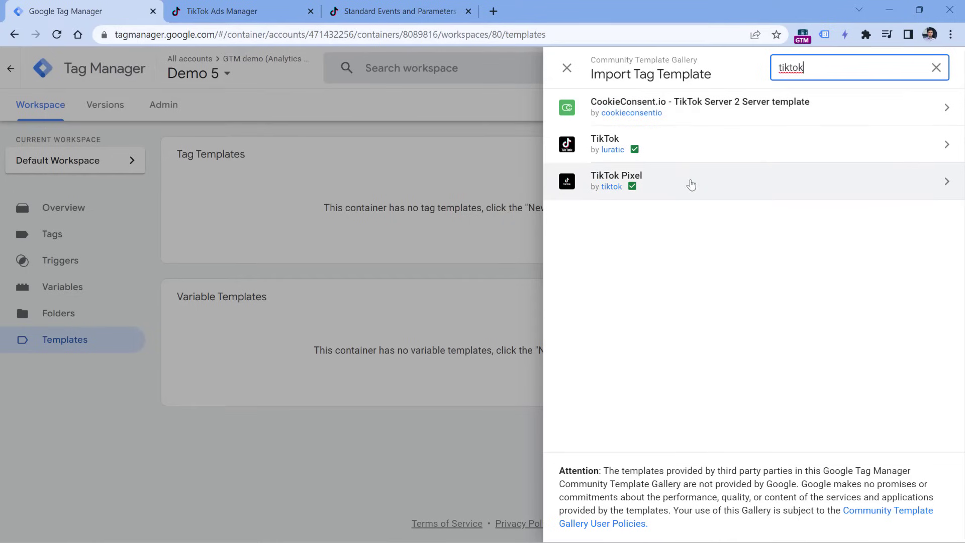
click(632, 187)
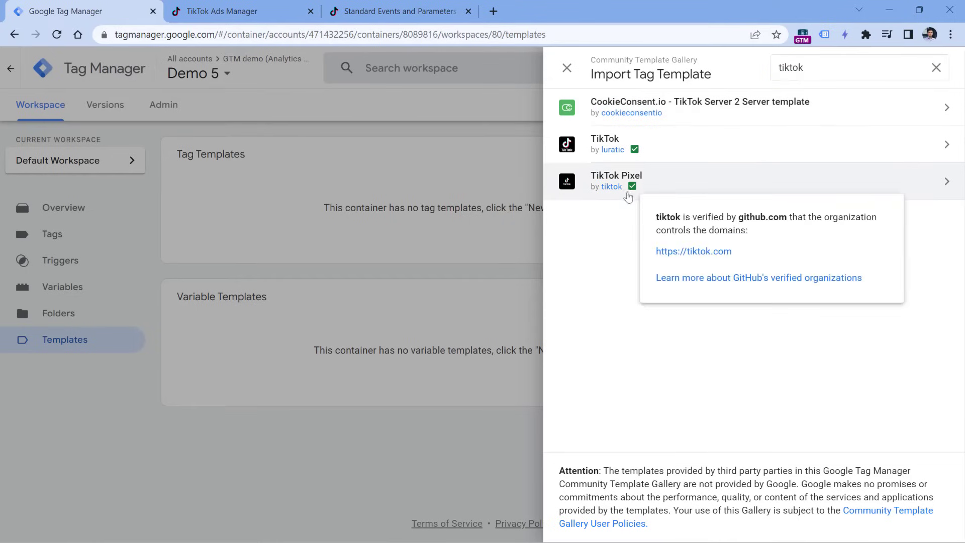
click(685, 181)
click(869, 73)
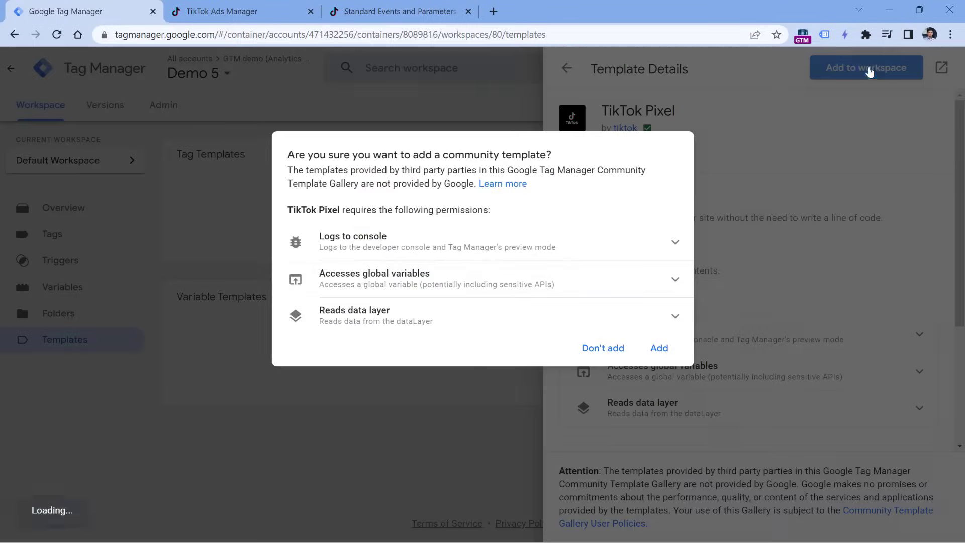
click(659, 347)
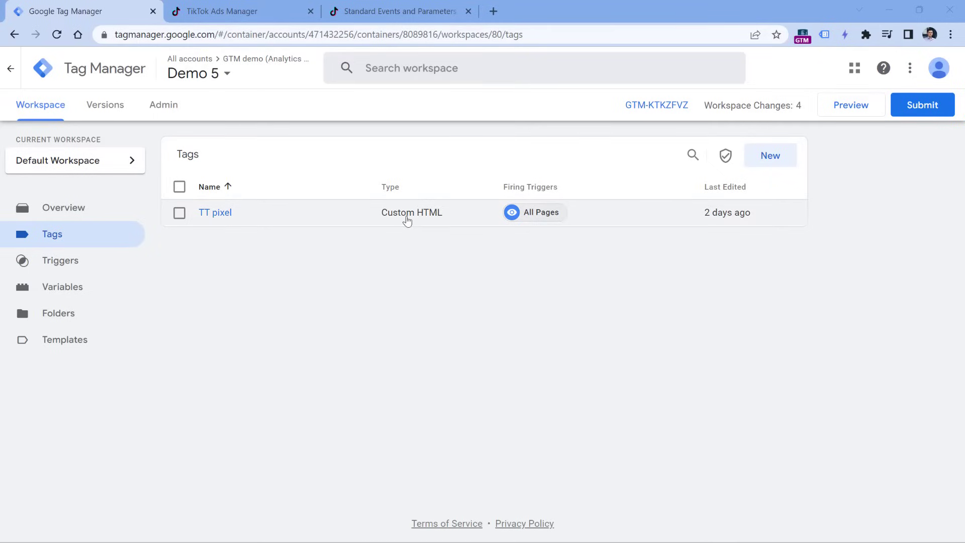
Set the TT pixel tag's firing option to Once per page in its advanced settings and save the tag.
click(215, 213)
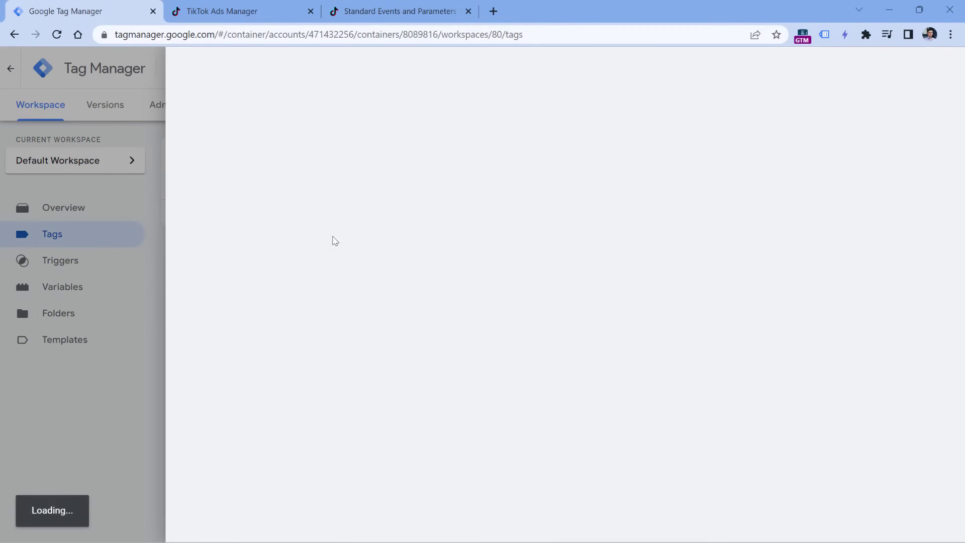
scroll(263, 333, down, 1)
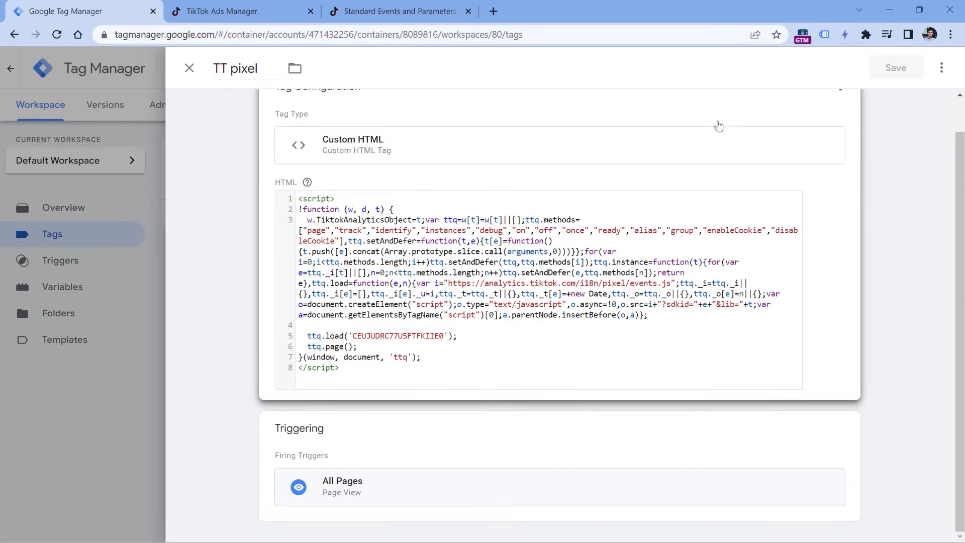
scroll(719, 125, up, 1)
click(846, 126)
scroll(335, 385, down, 4)
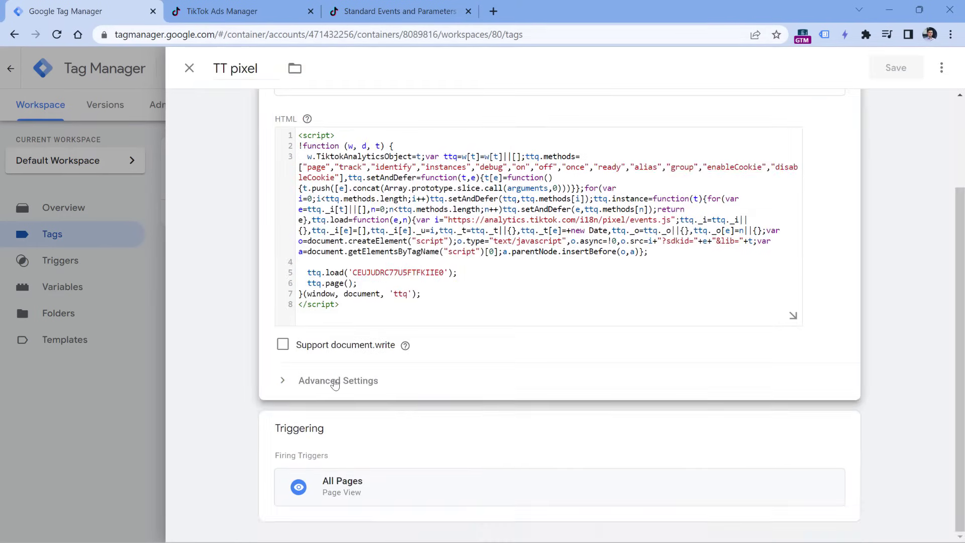
click(336, 384)
scroll(427, 373, down, 3)
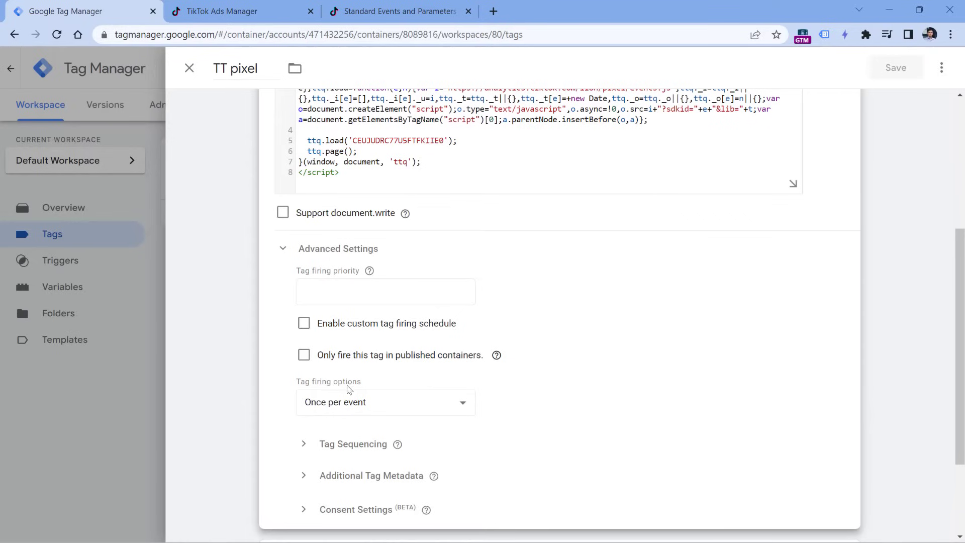
click(353, 403)
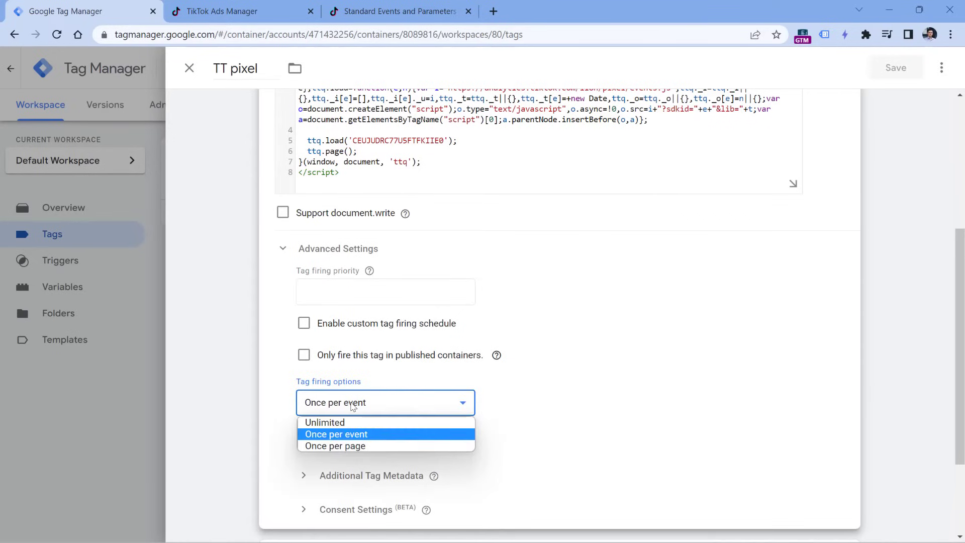
click(335, 447)
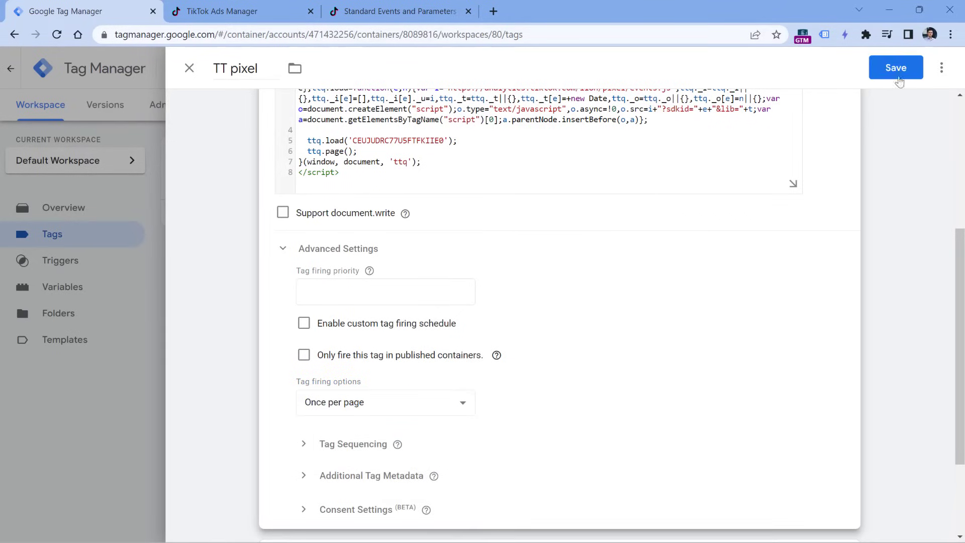
click(896, 68)
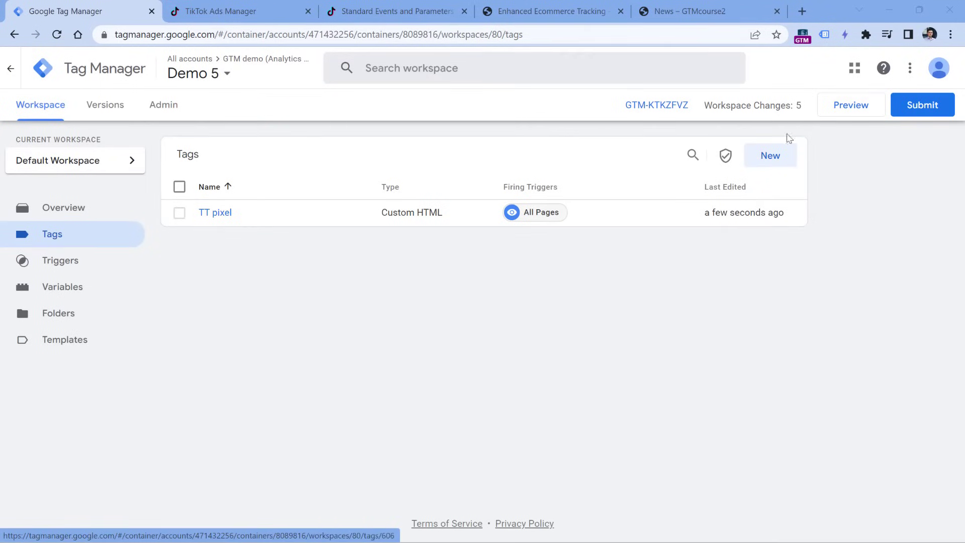
Create a new tag that uses the TikTok Pixel gallery template as its tag type.
click(770, 158)
click(374, 176)
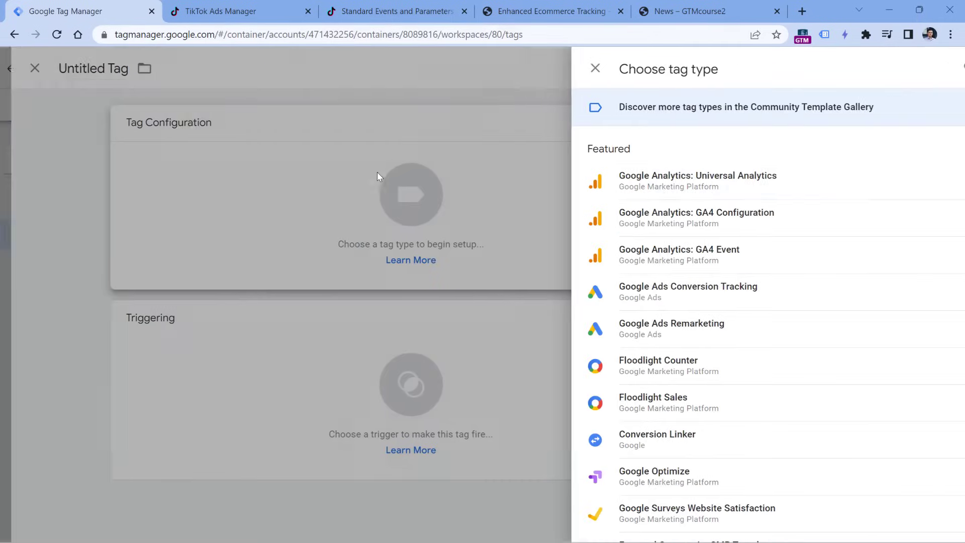
scroll(656, 182, down, 7)
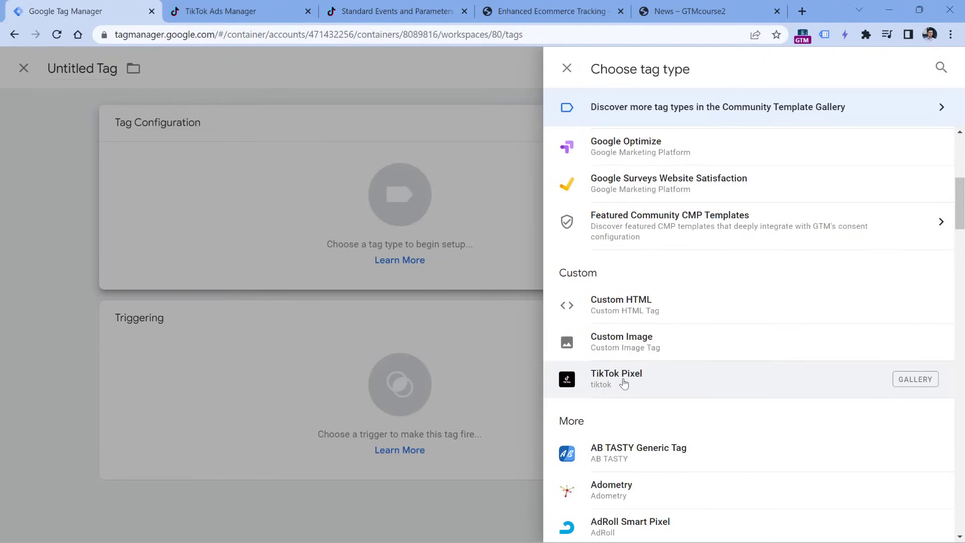
click(617, 386)
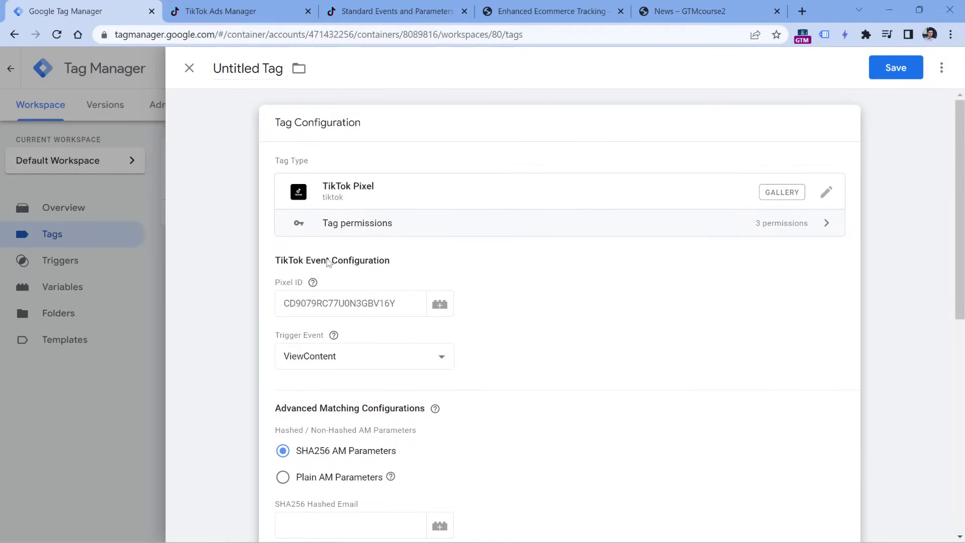
Switch to TikTok Ads Manager and copy the ID of the tiktok pixel from its web events.
click(245, 12)
mouse_move(224, 63)
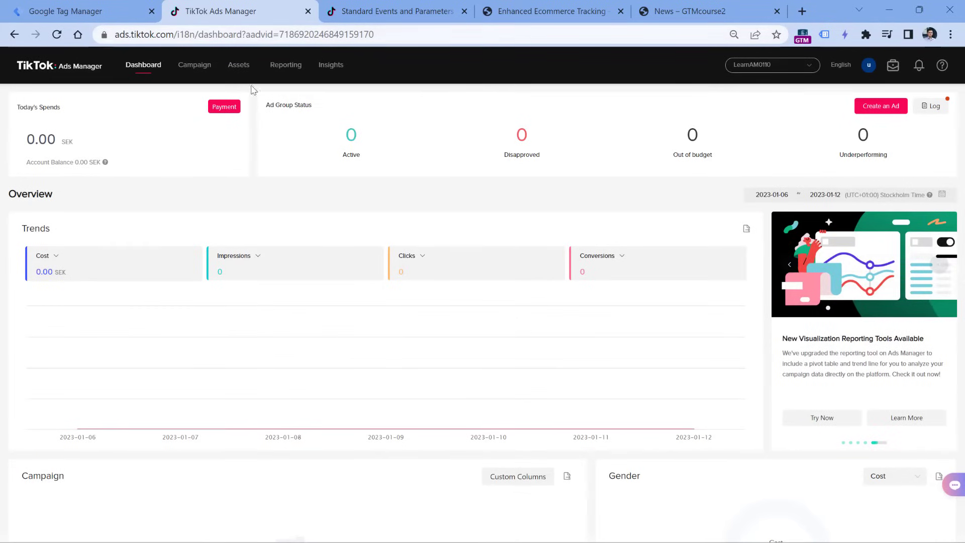
click(230, 94)
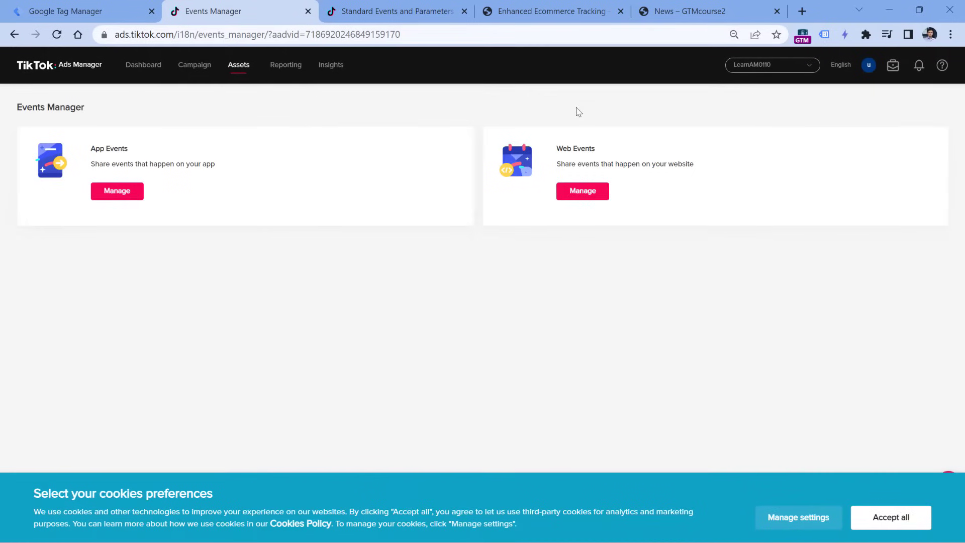
click(584, 192)
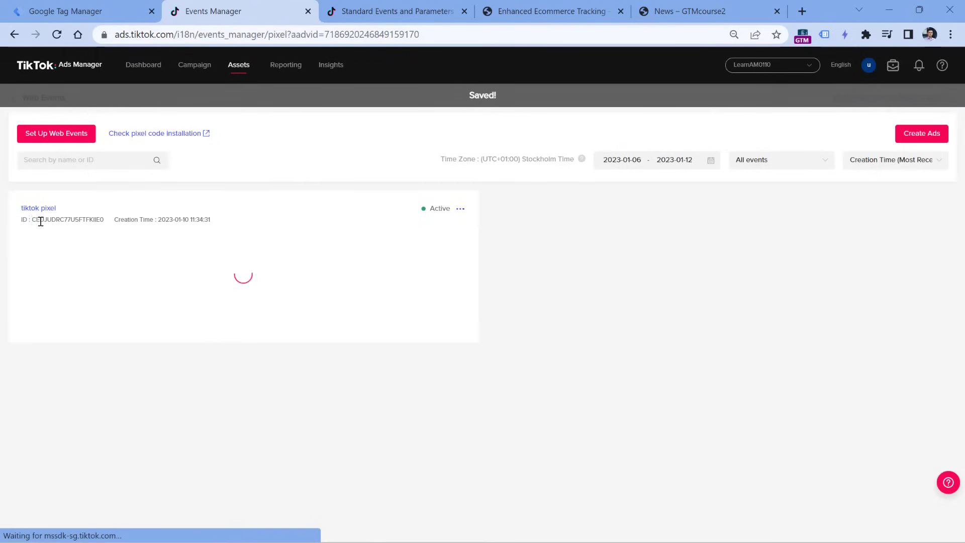
drag(32, 219, 103, 220)
right_click(87, 222)
click(119, 233)
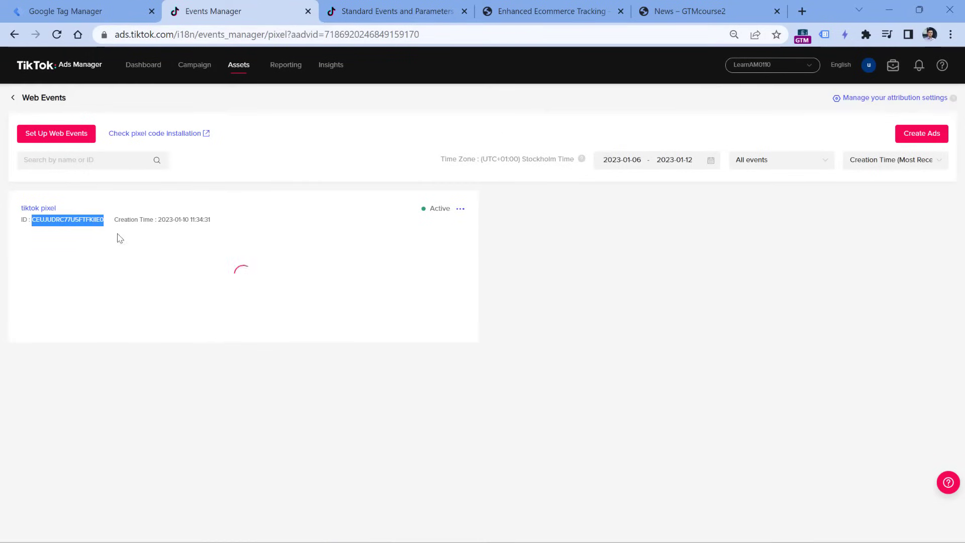
Return to Google Tag Manager and replace the new tag's Pixel ID with the copied one.
key(ctrl+1)
click(351, 304)
key(ctrl+v)
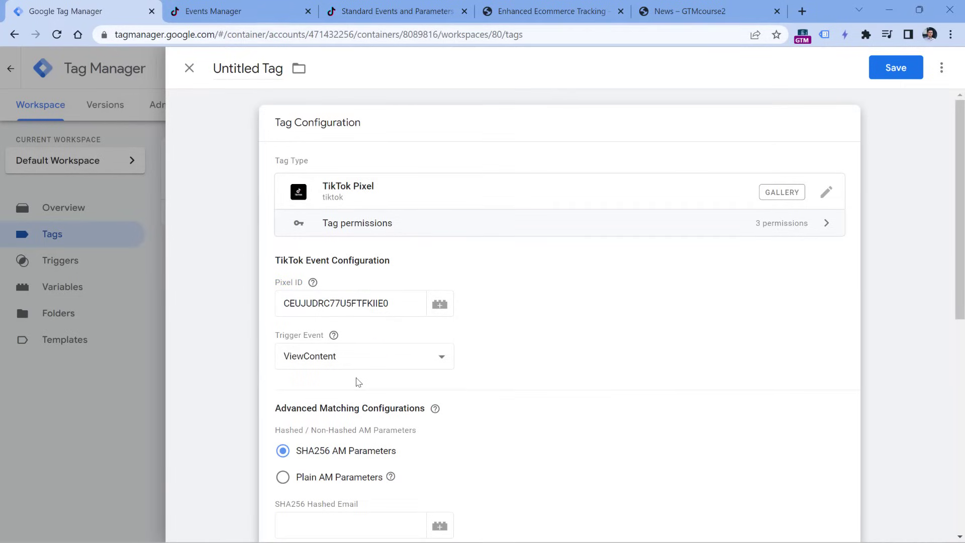
Examine the tag's trigger event options and TikTok's Standard Events and Parameters help article, and return to the tag in Google Tag Manager.
click(379, 354)
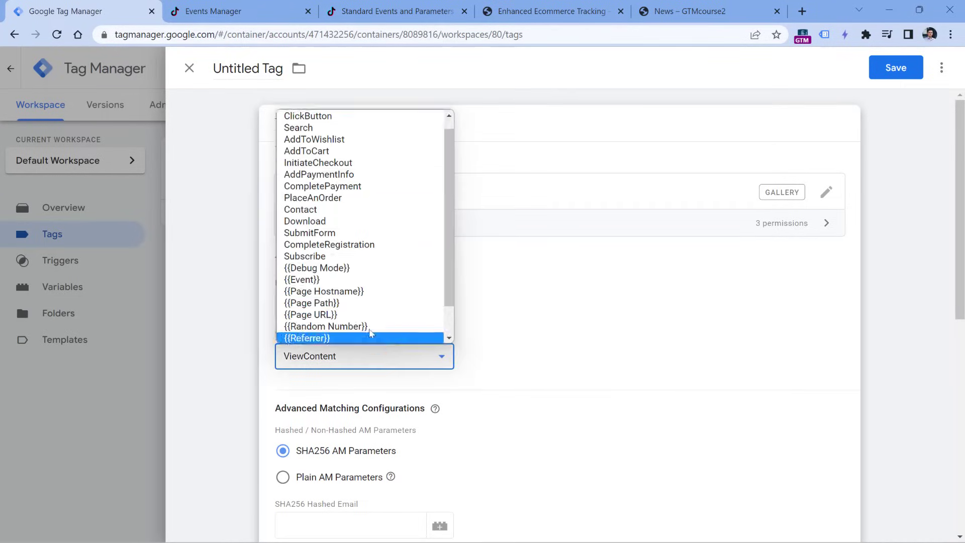
scroll(346, 161, up, 1)
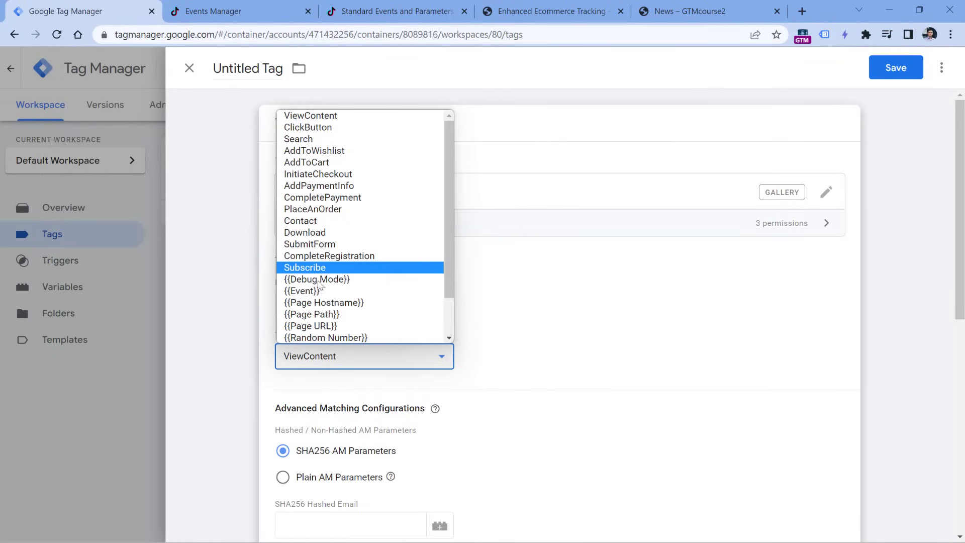
click(394, 14)
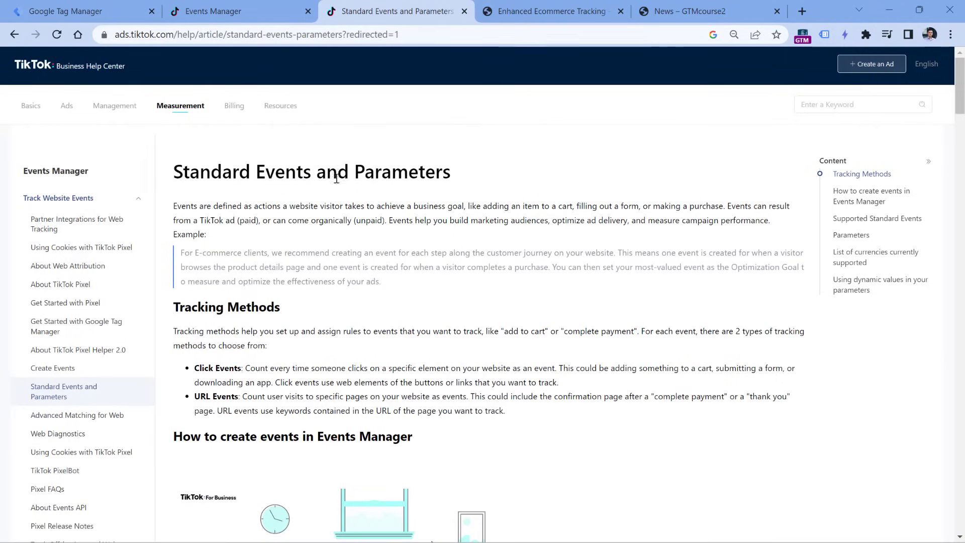
scroll(408, 179, down, 5)
scroll(408, 178, down, 6)
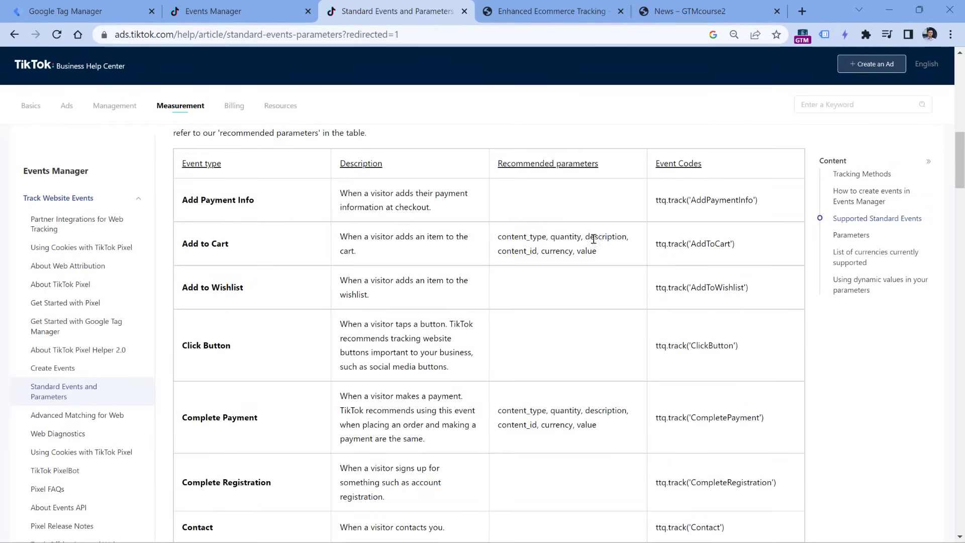
scroll(515, 254, down, 15)
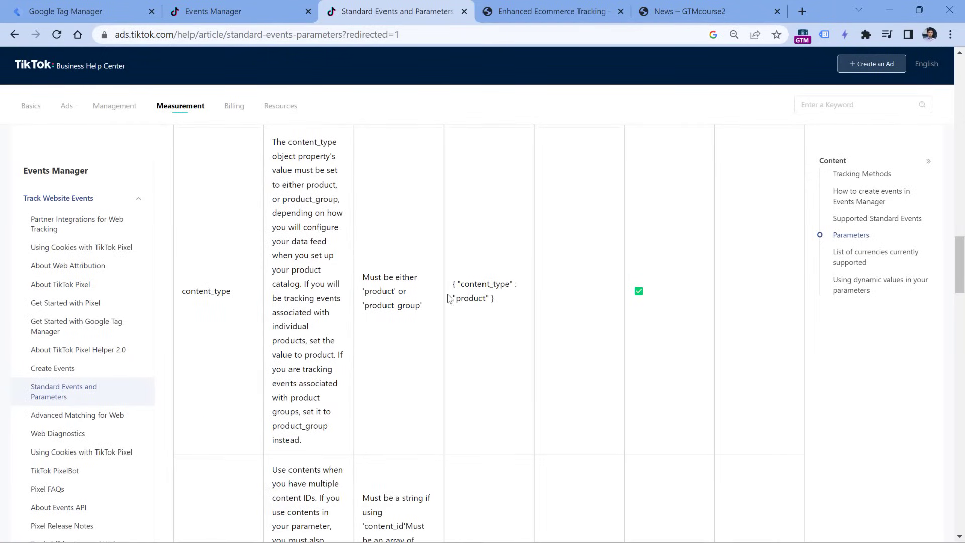
scroll(450, 302, up, 3)
scroll(451, 302, up, 15)
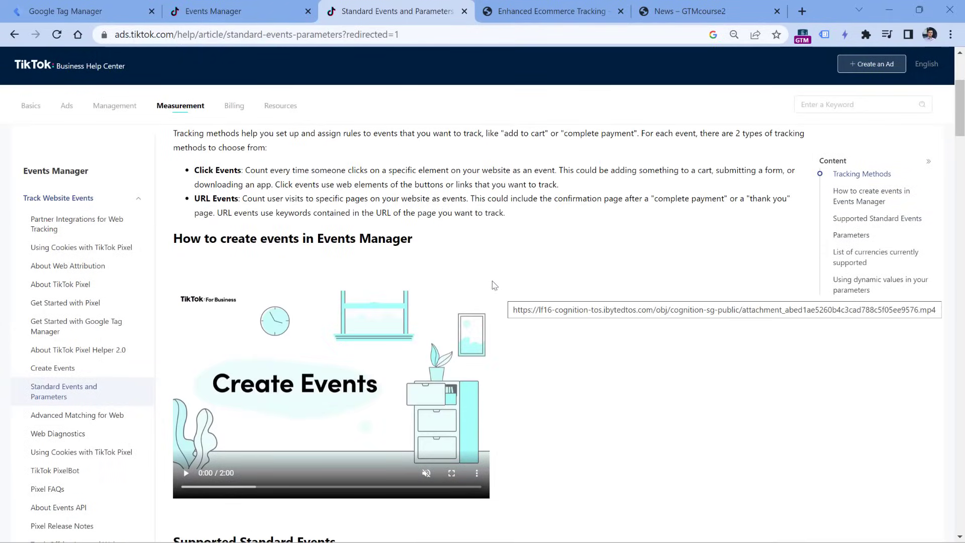
click(65, 11)
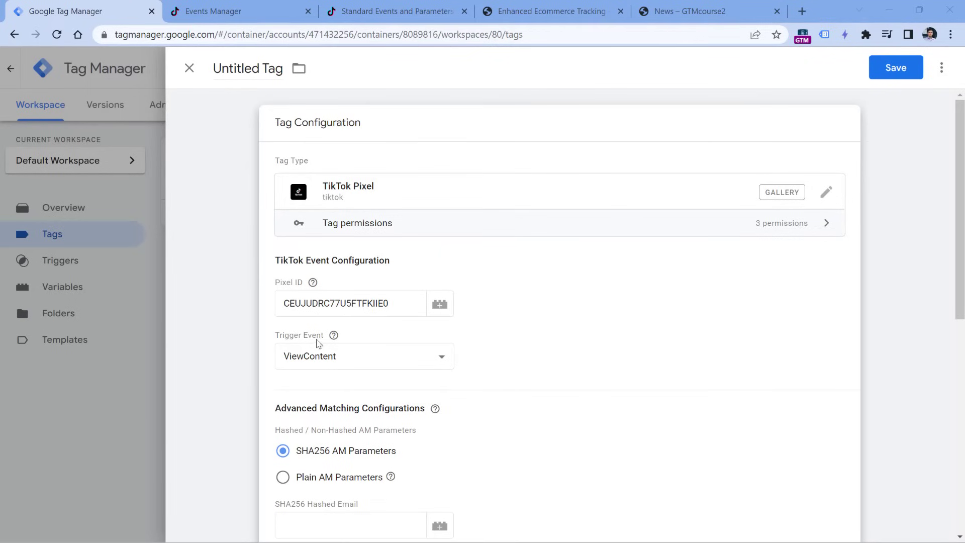
Set the tag's trigger event to CompletePayment.
click(350, 363)
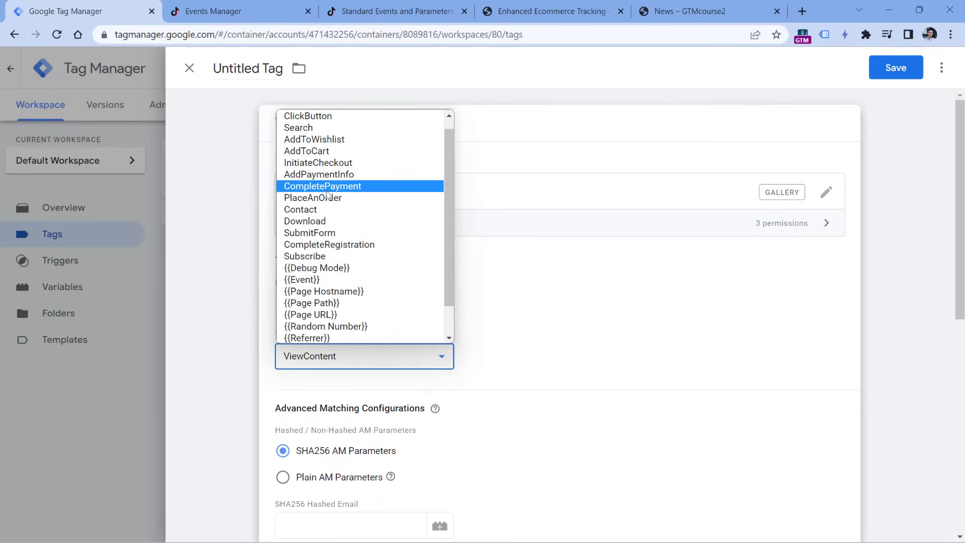
click(326, 186)
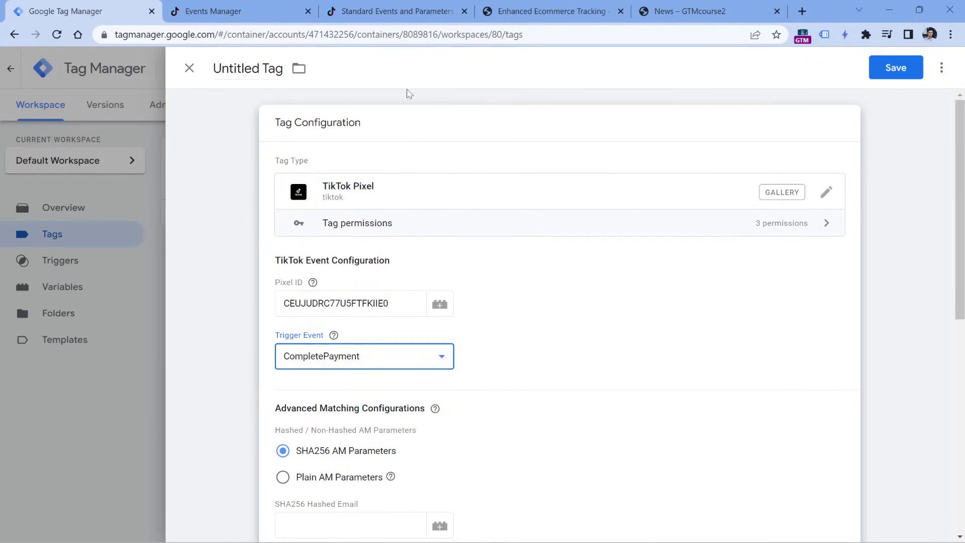
Examine the recommended parameters for the Complete Payment event and the content_type value rules in TikTok's Standard Events and Parameters article.
click(401, 11)
scroll(528, 193, down, 5)
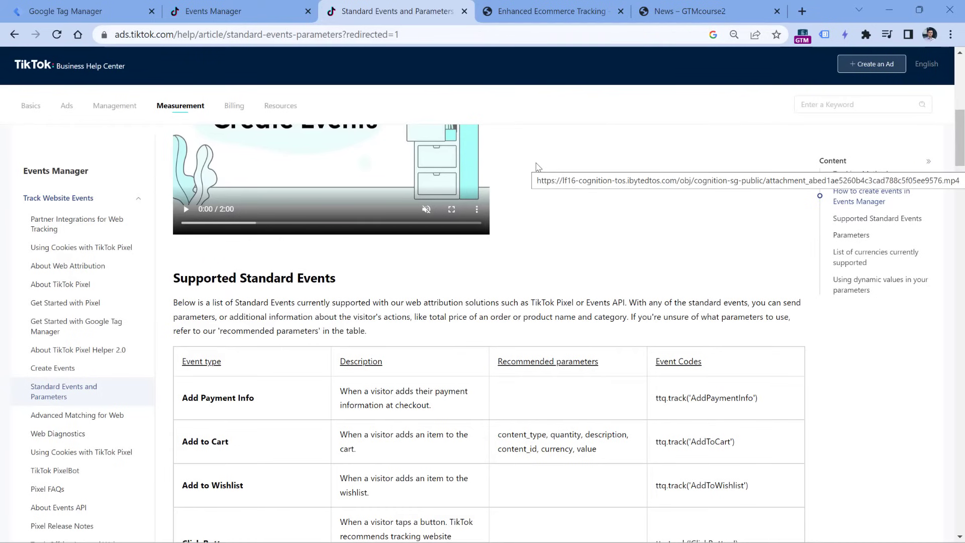
scroll(545, 168, down, 10)
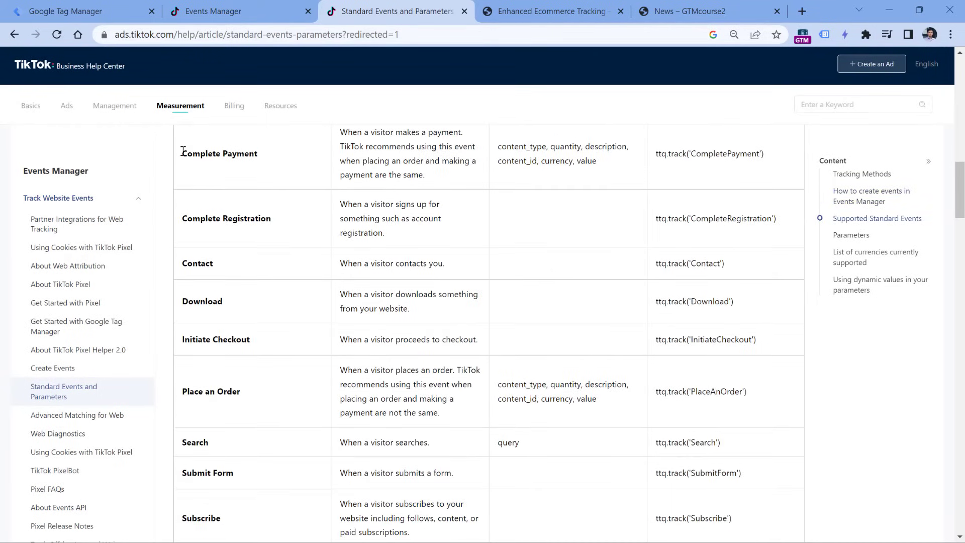
scroll(283, 157, up, 1)
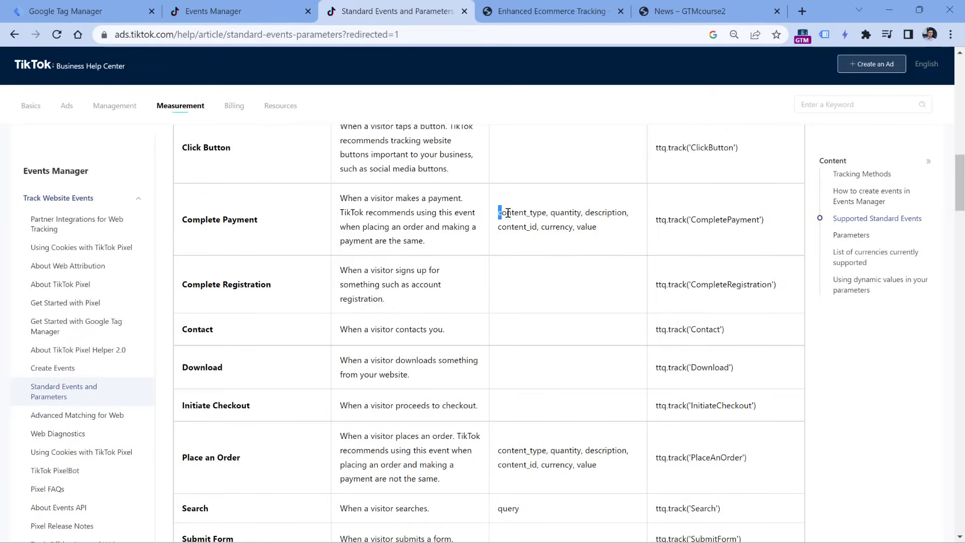
drag(498, 213, 603, 234)
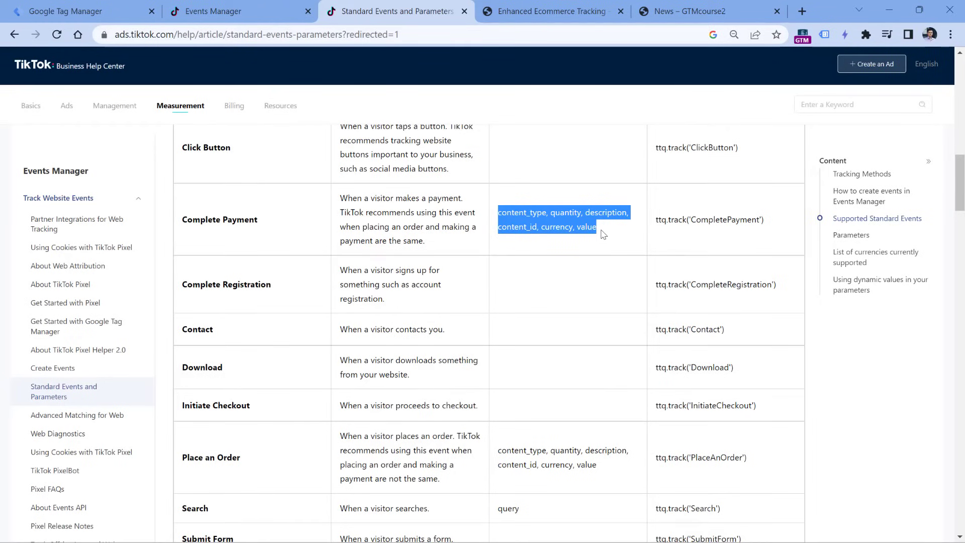
scroll(531, 254, down, 9)
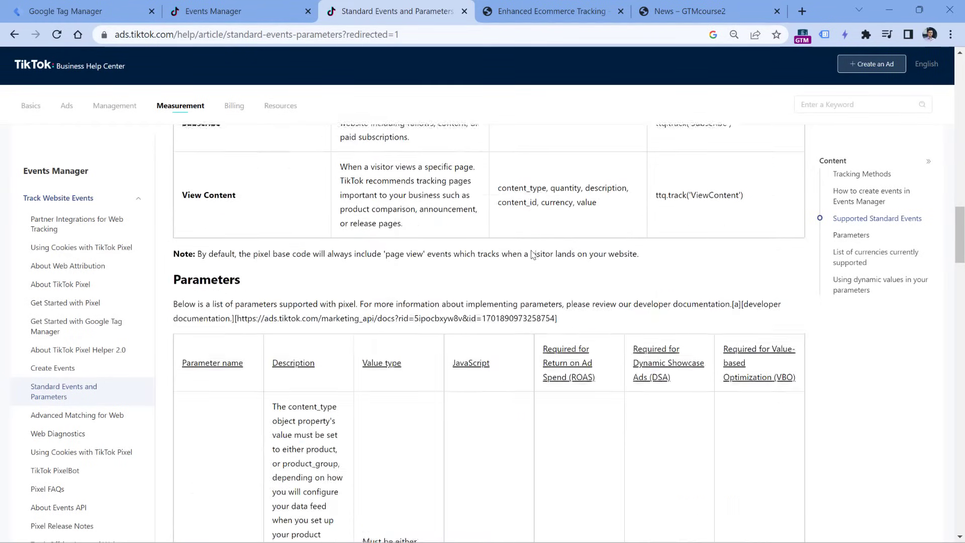
scroll(532, 254, down, 3)
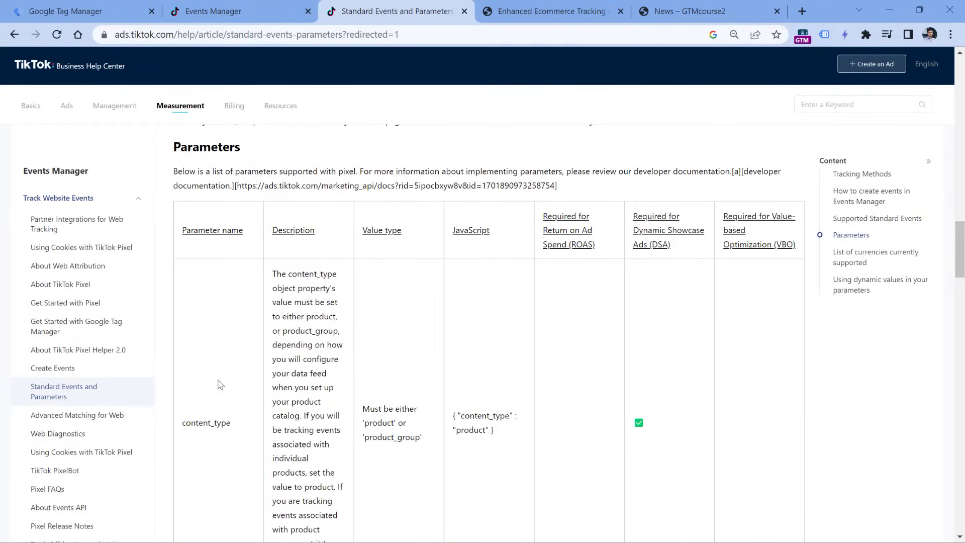
scroll(220, 384, down, 3)
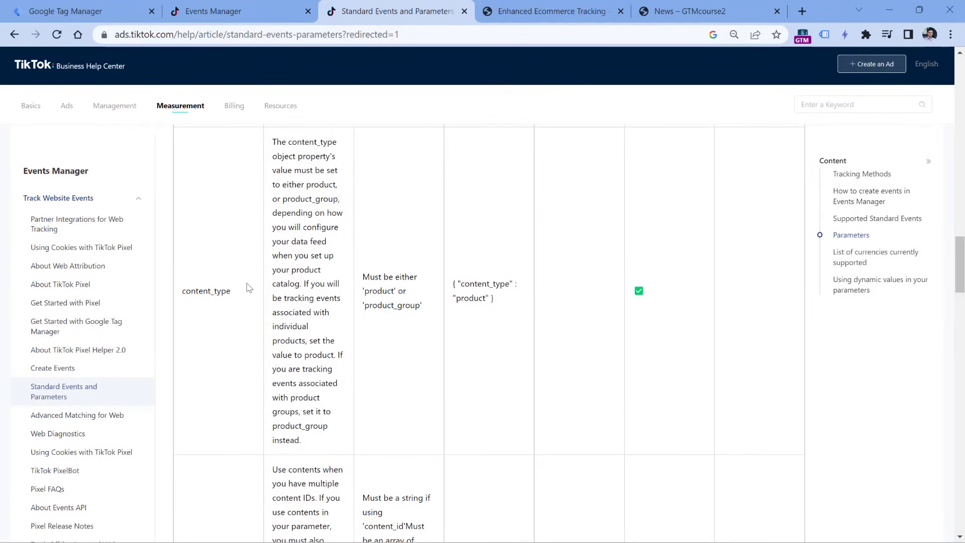
double_click(379, 290)
double_click(382, 305)
double_click(379, 291)
scroll(339, 293, down, 1)
Return to Google Tag Manager and examine the tag's advanced matching fields for both plain and SHA256 parameters, ending with SHA256 AM Parameters selected.
scroll(339, 292, down, 5)
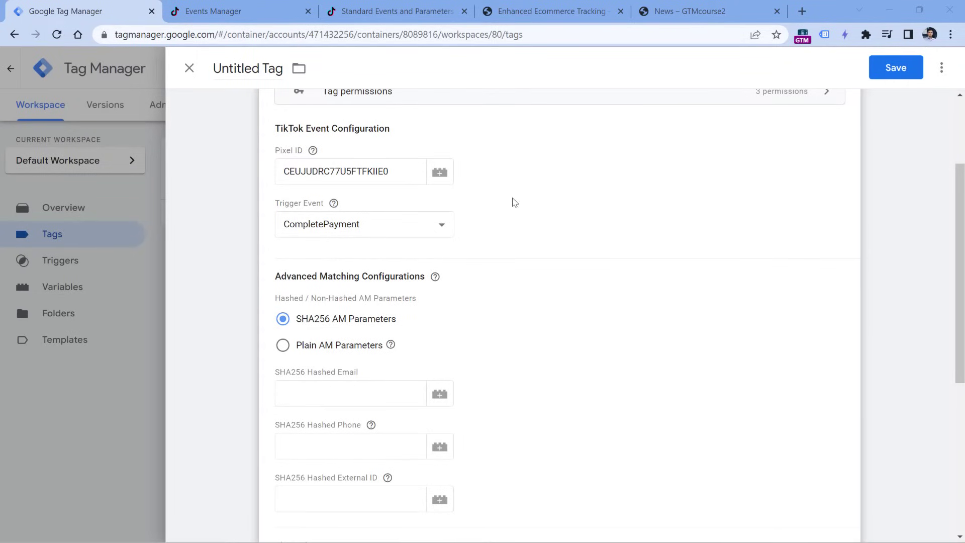
click(282, 345)
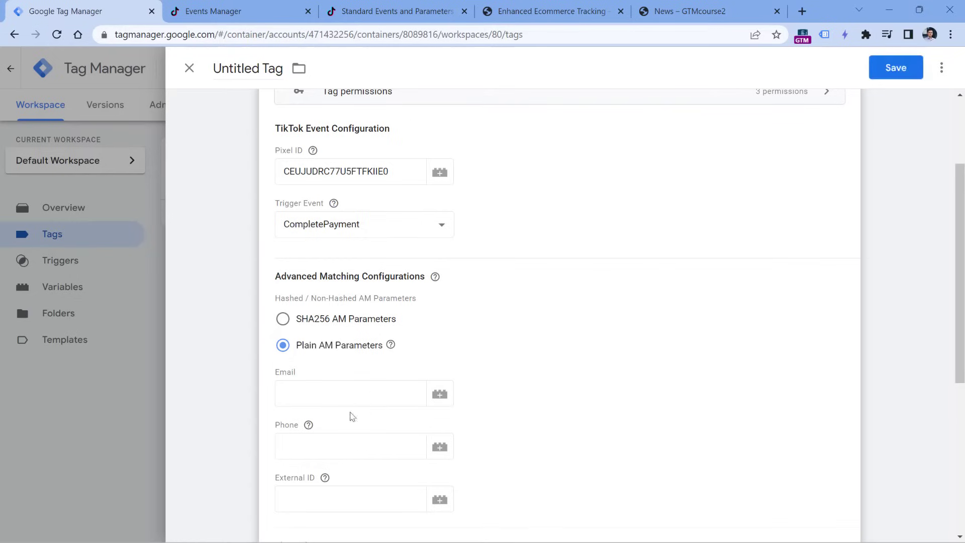
scroll(351, 415, down, 1)
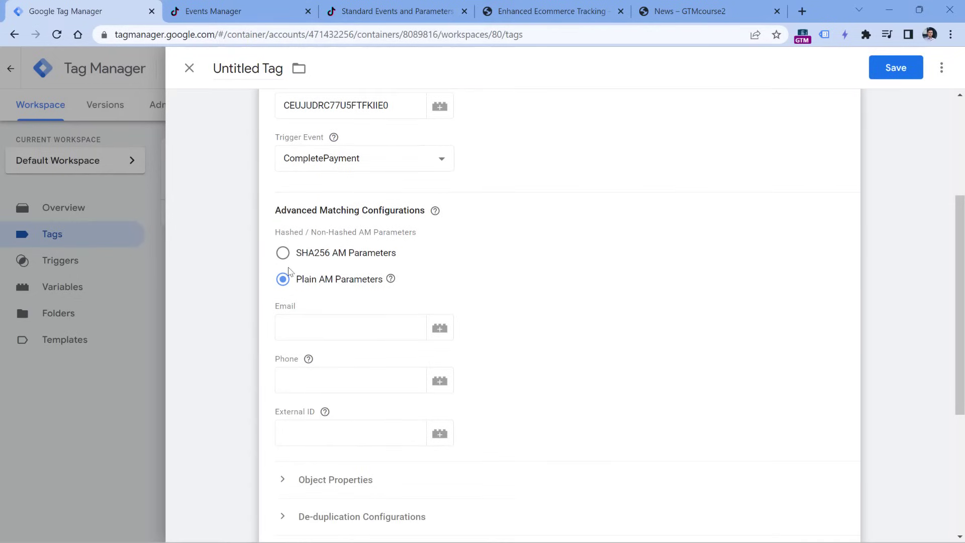
click(283, 253)
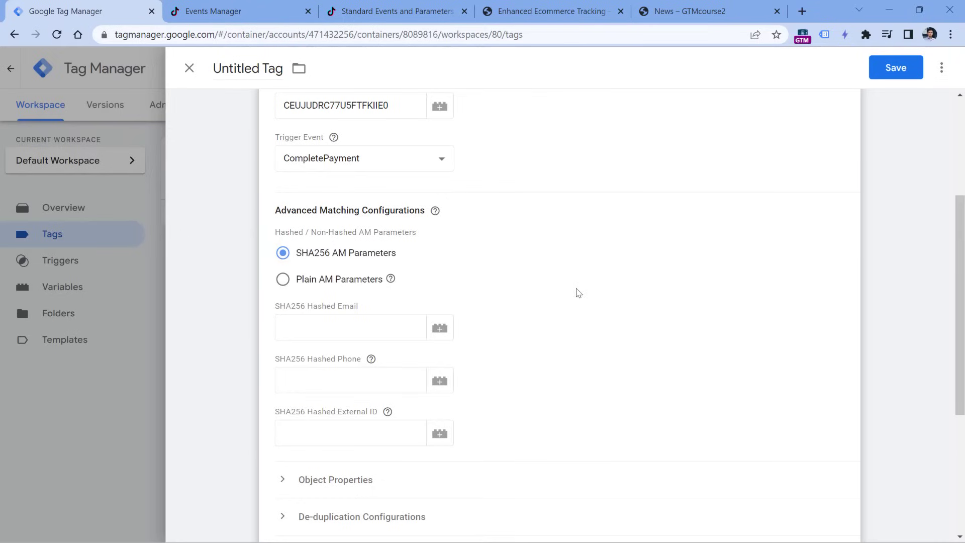
scroll(550, 267, down, 1)
scroll(542, 241, down, 2)
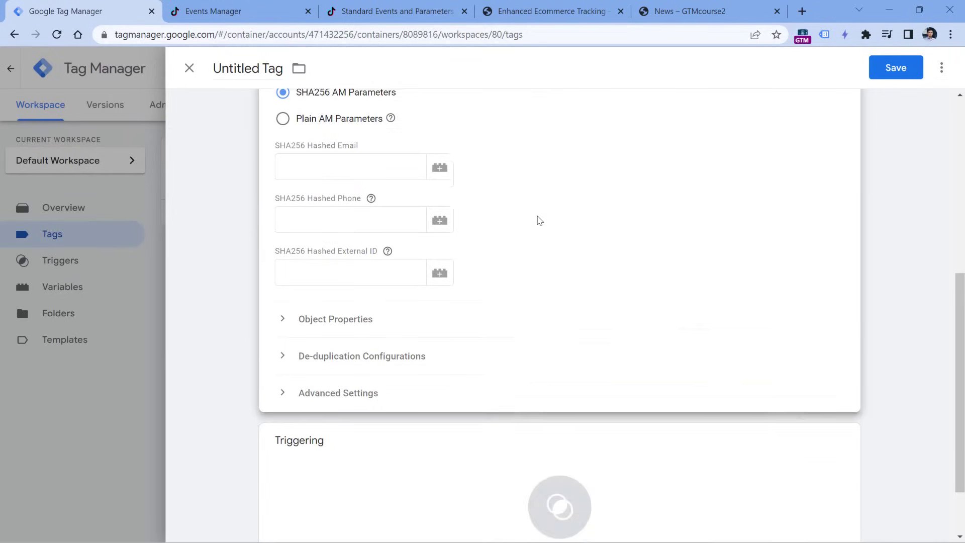
scroll(536, 217, up, 4)
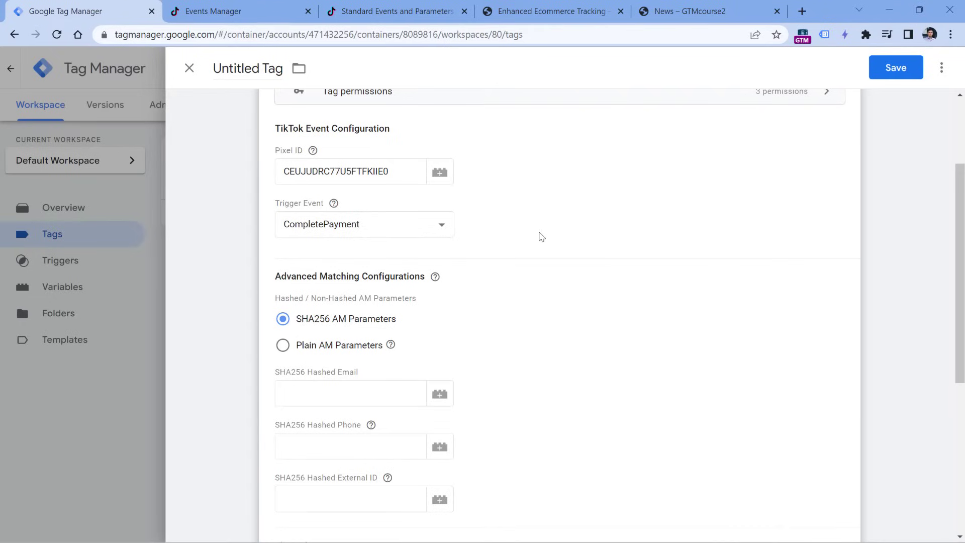
scroll(538, 215, down, 3)
scroll(393, 190, up, 1)
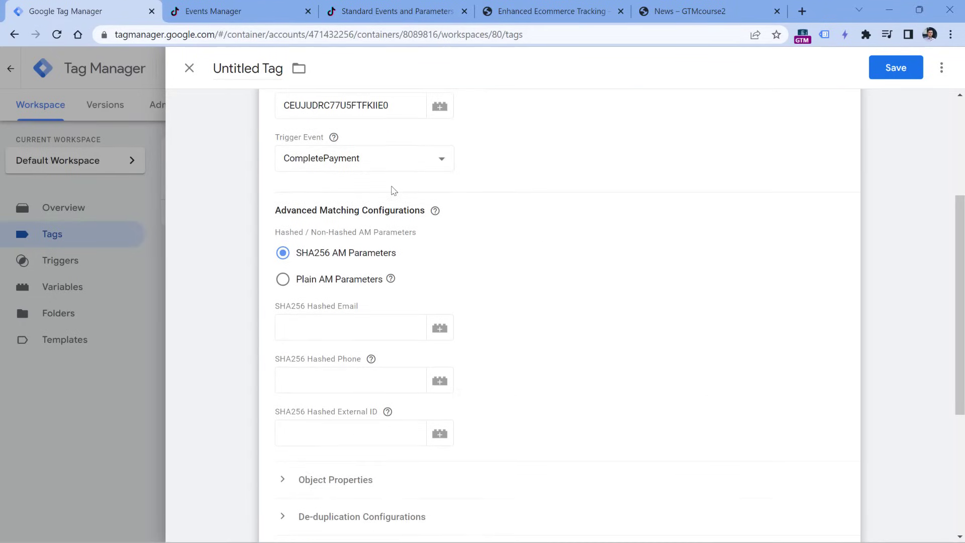
Expand the tag's Object Properties and examine the available content parameter fields.
scroll(536, 160, down, 2)
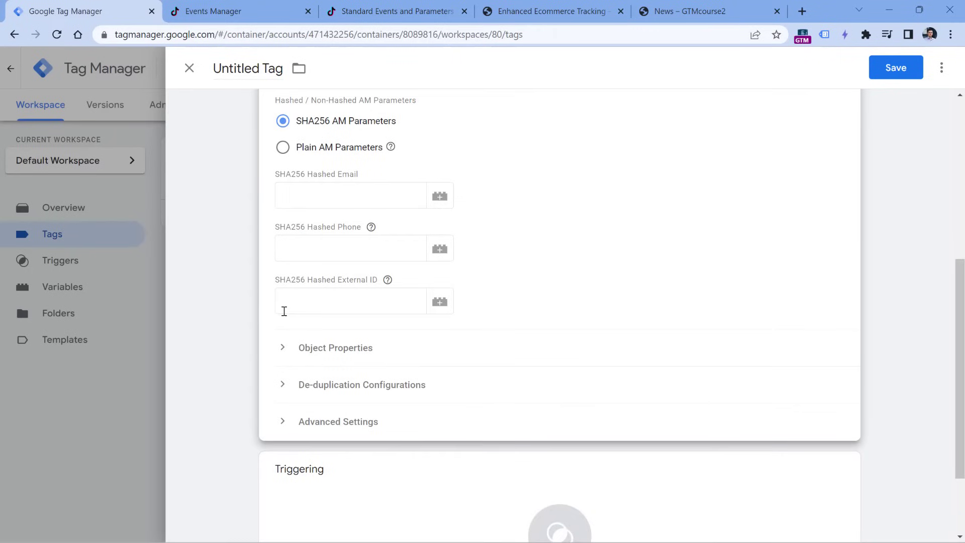
click(285, 353)
scroll(528, 297, down, 5)
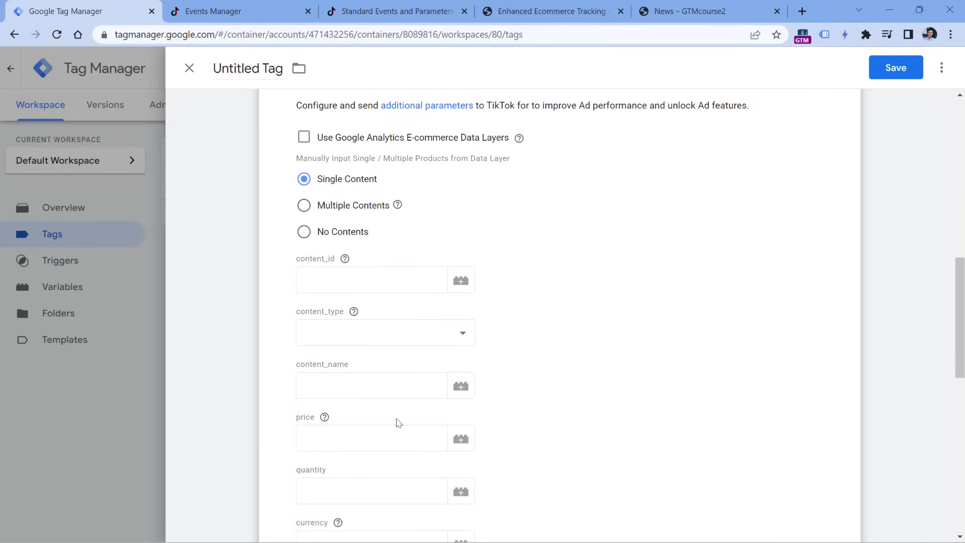
scroll(385, 432, down, 3)
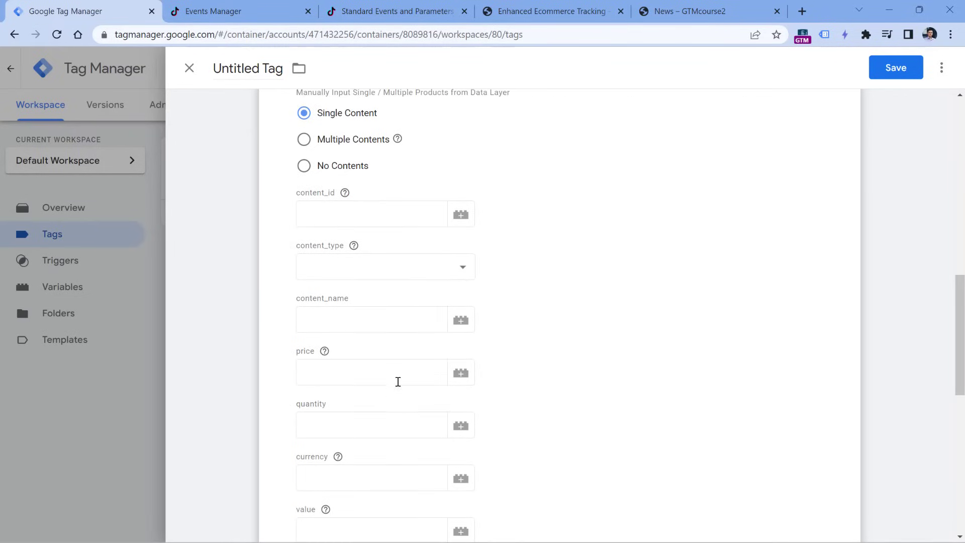
Switch to the demo store and complete a test purchase of the Citizen SUPER TITANIUM AW0060-11P watch.
key(ctrl+4)
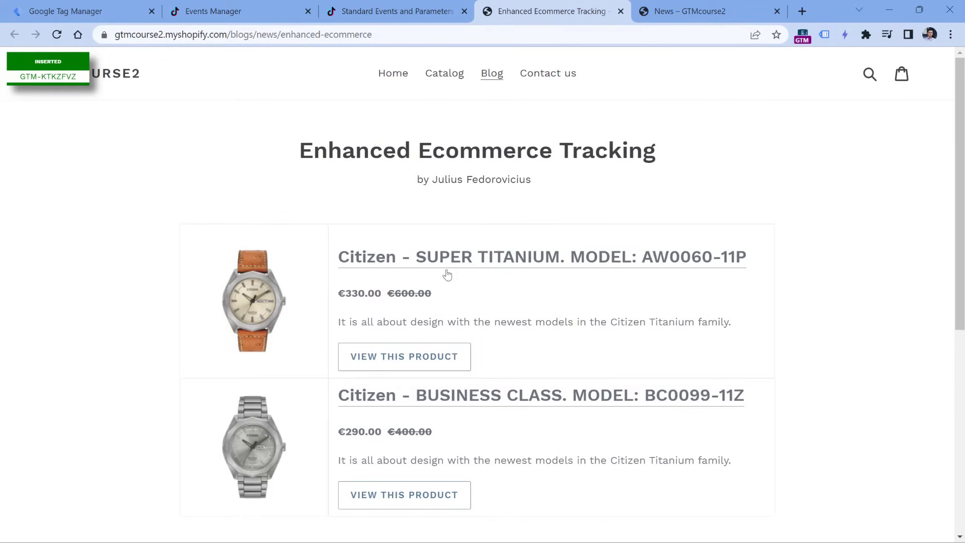
click(512, 262)
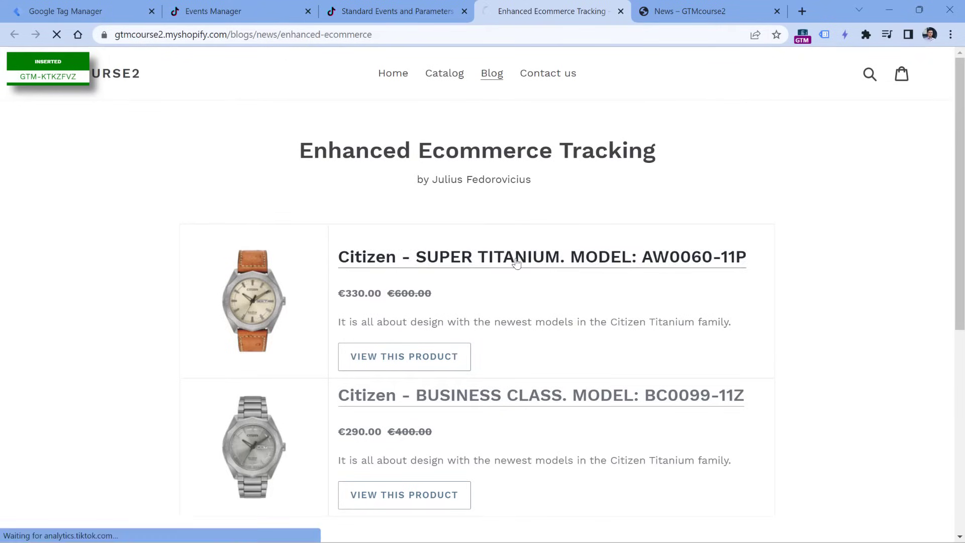
scroll(503, 282, down, 3)
click(544, 371)
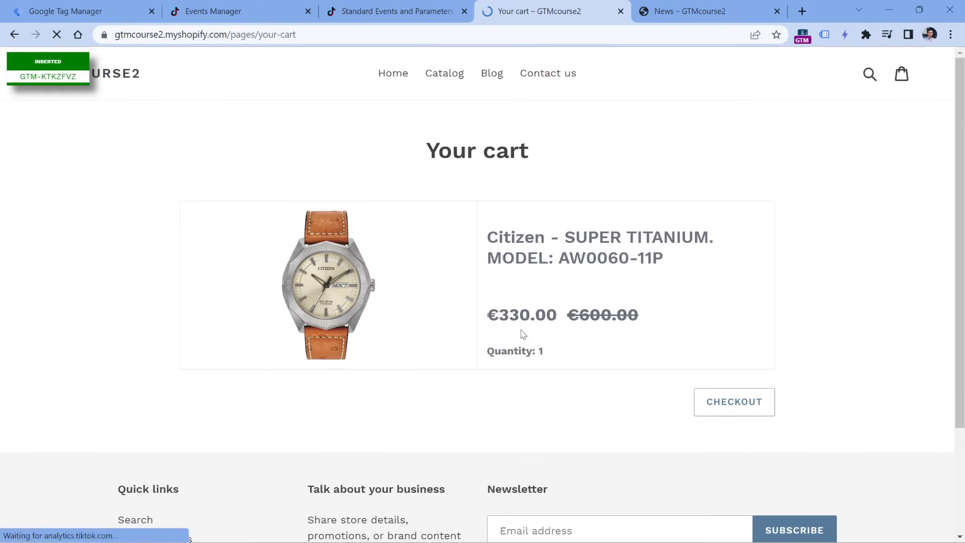
click(745, 411)
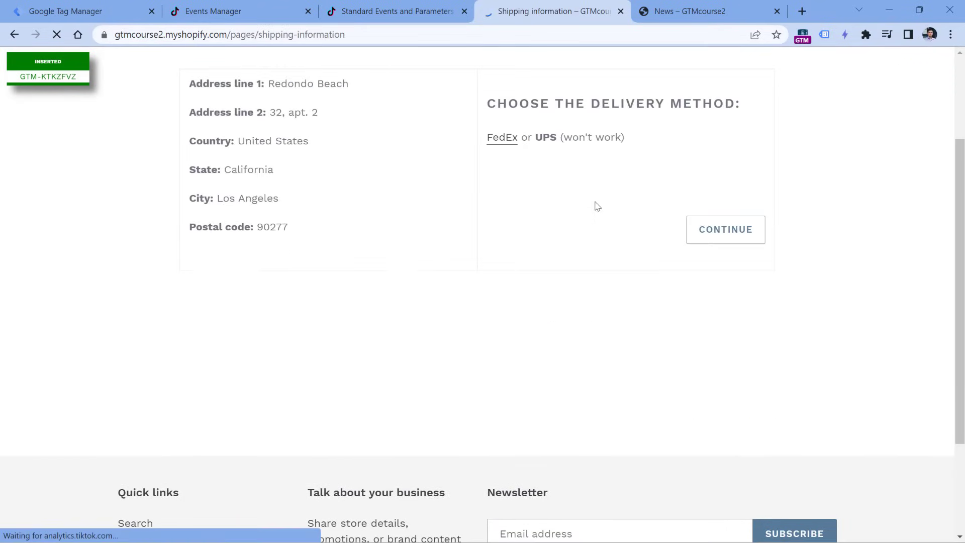
click(724, 240)
scroll(668, 221, down, 1)
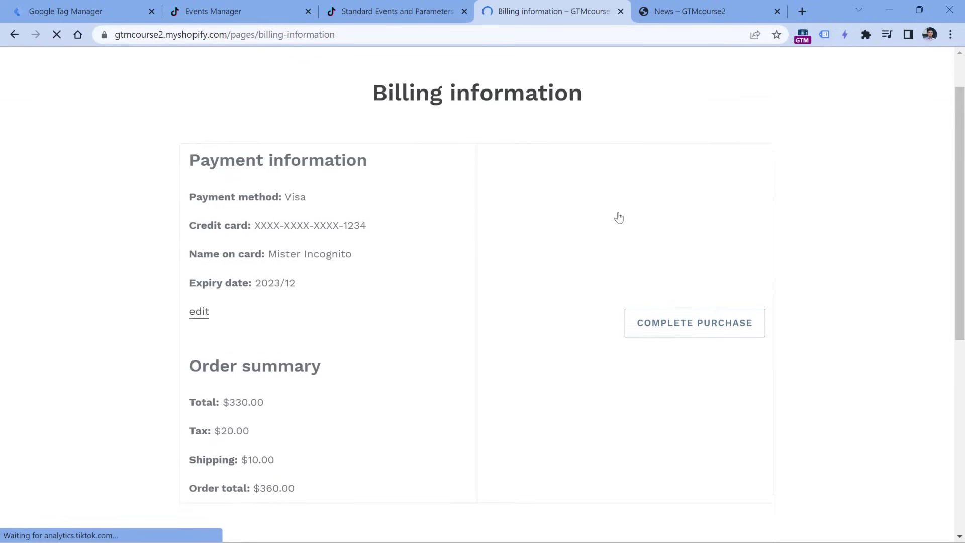
click(695, 321)
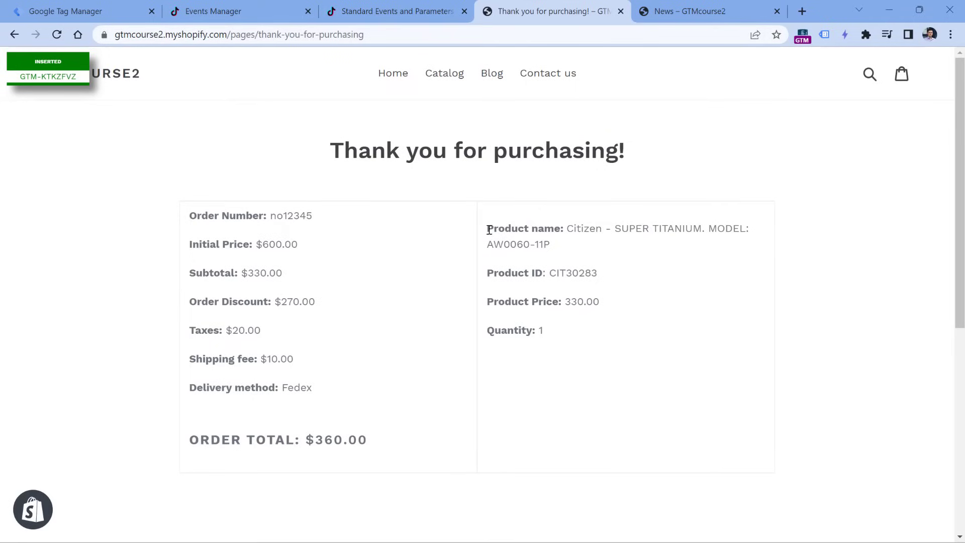
Duplicate the Google Tag Manager browser tab, place the copy just before the store tab, and start the container's preview mode from it.
click(80, 11)
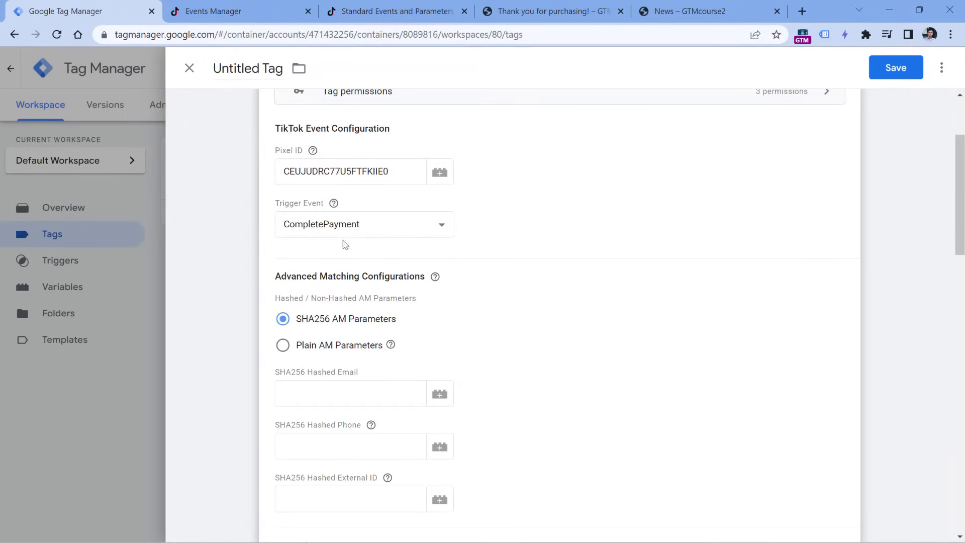
click(552, 11)
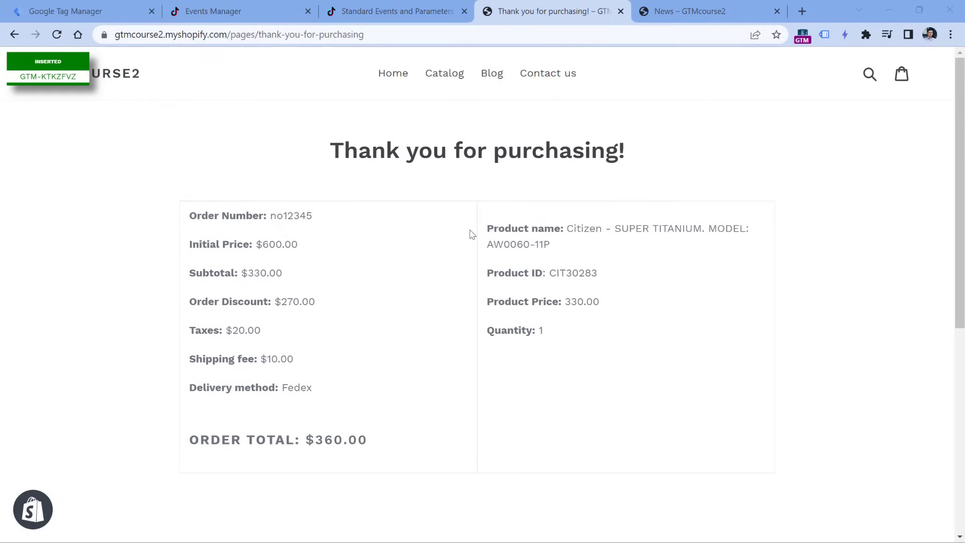
right_click(83, 10)
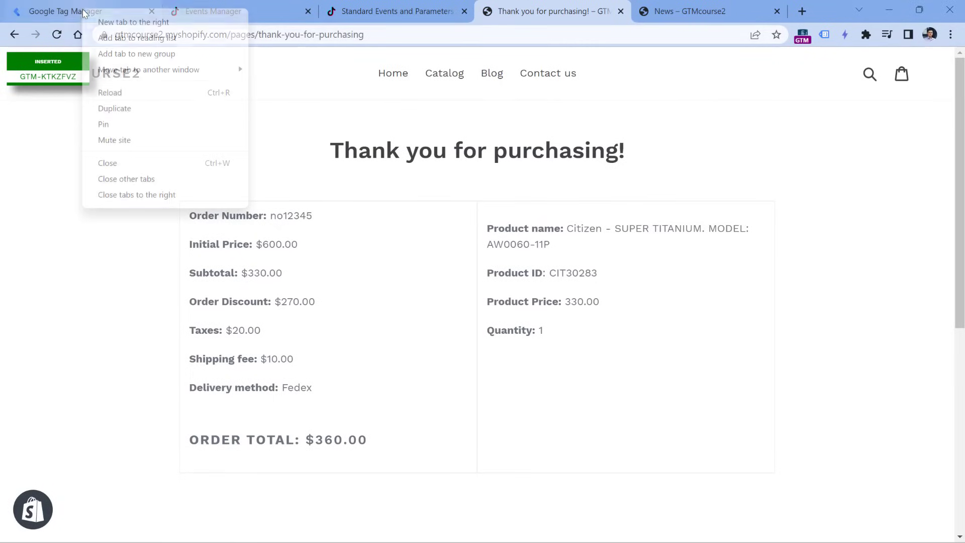
click(130, 111)
drag(198, 11, 469, 10)
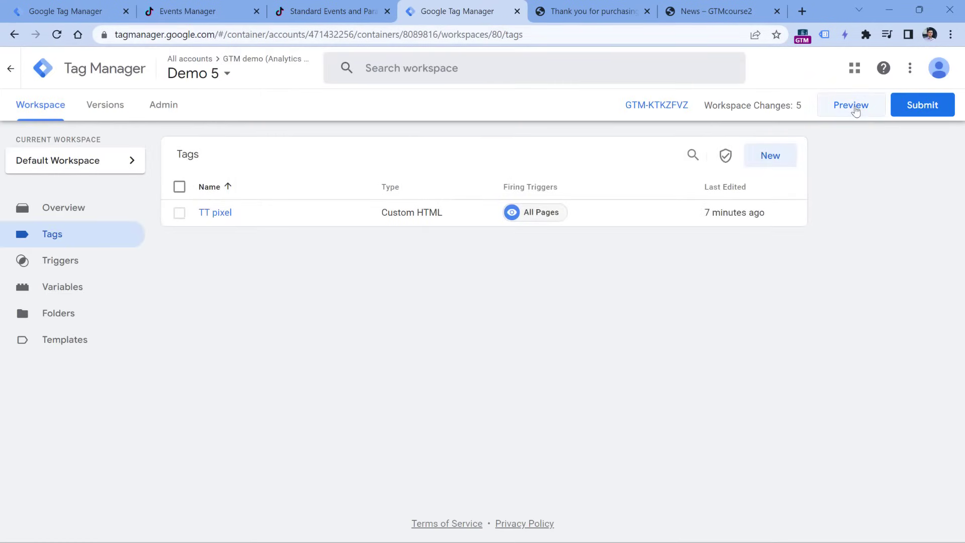
click(854, 108)
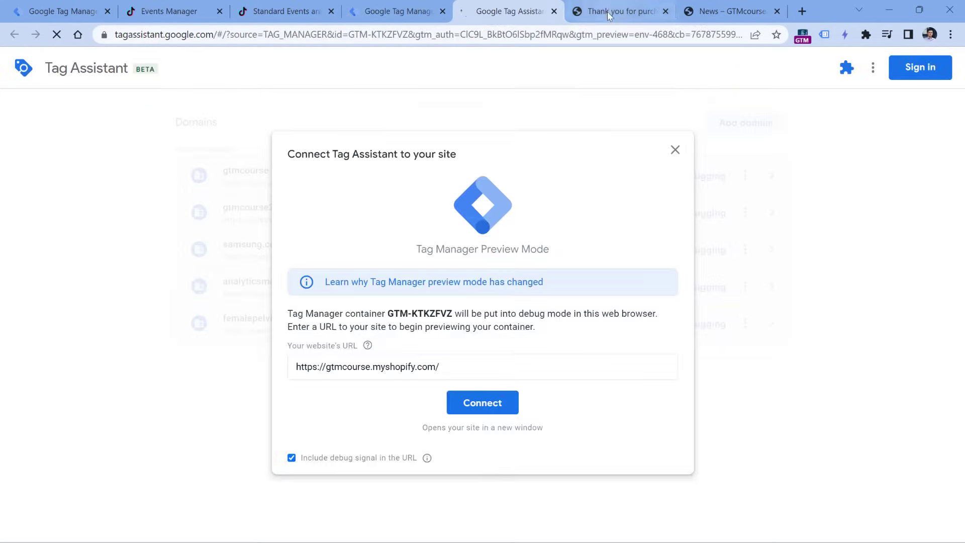
click(610, 12)
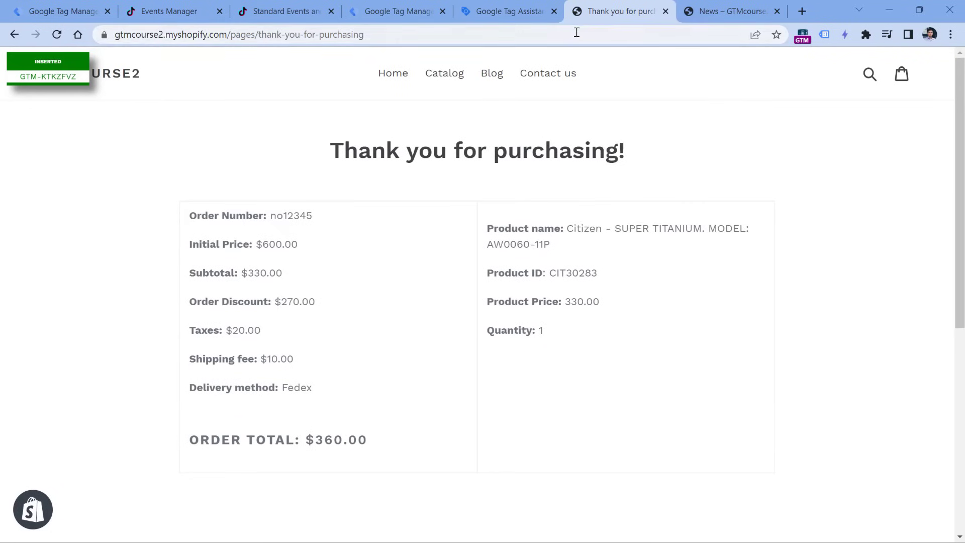
click(575, 33)
key(ctrl+c)
click(508, 11)
click(490, 366)
key(ctrl+a)
key(ctrl+v)
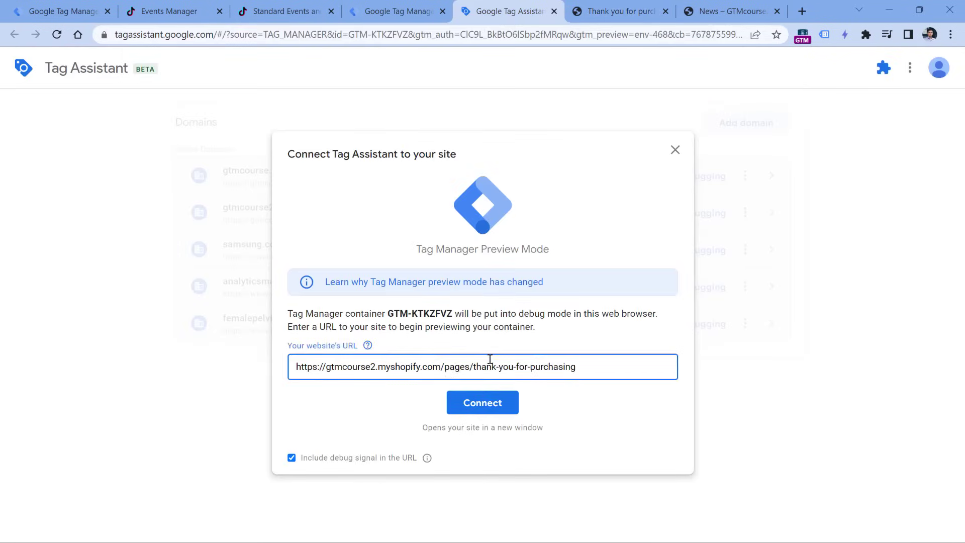
click(483, 407)
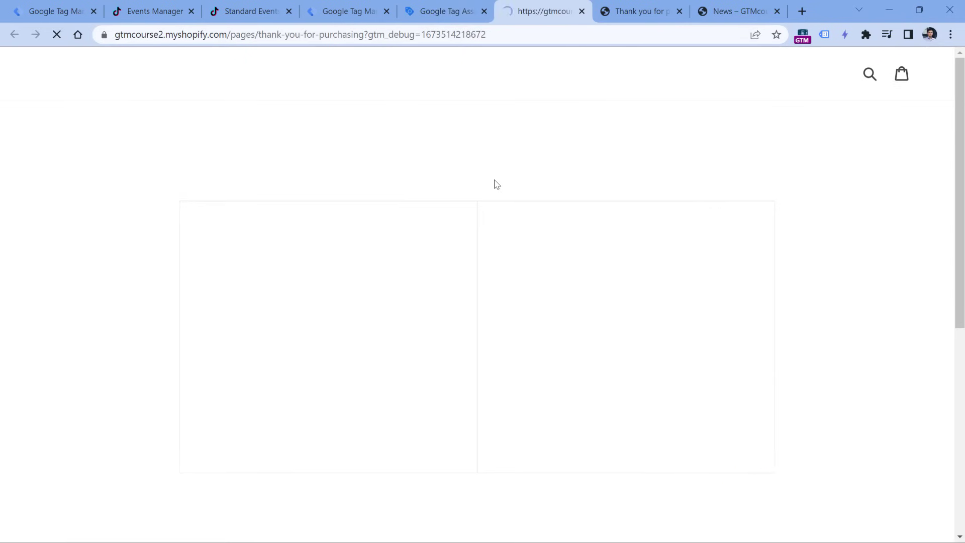
click(444, 13)
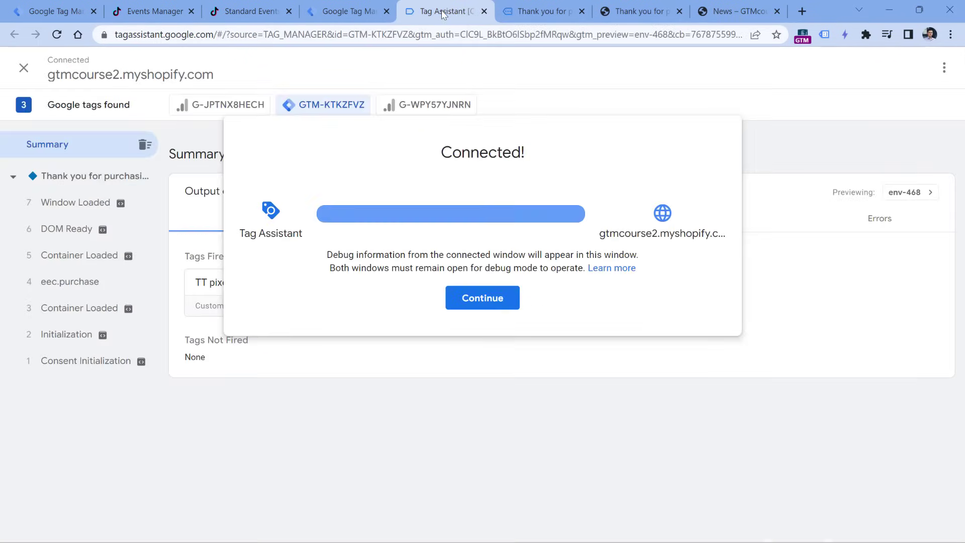
click(469, 304)
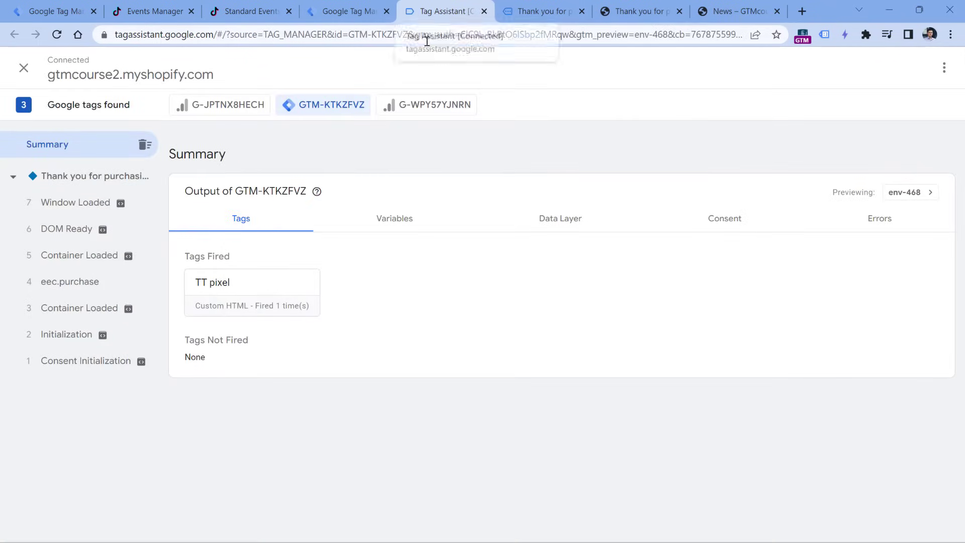
Open the eec.purchase event in Tag Assistant and expand its API call to examine the pushed purchase data.
click(69, 284)
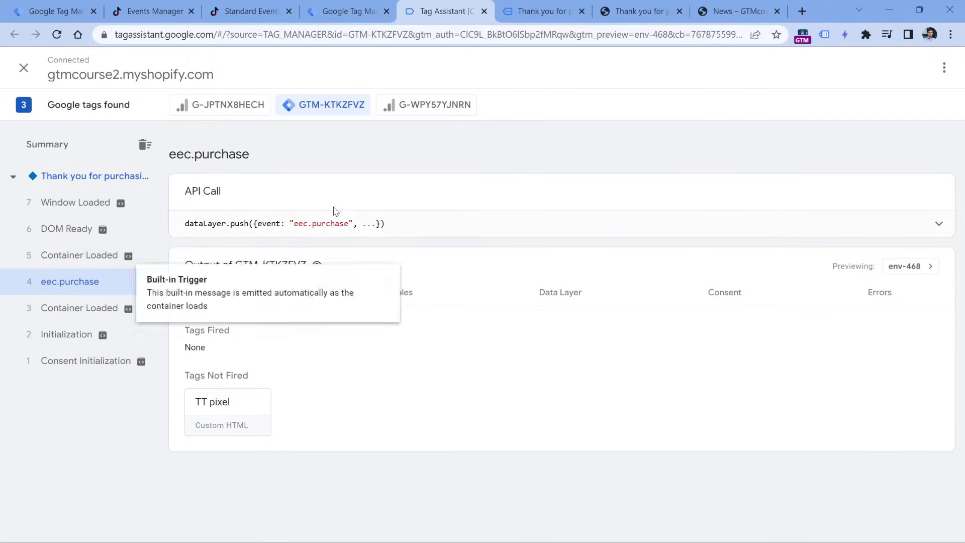
click(626, 225)
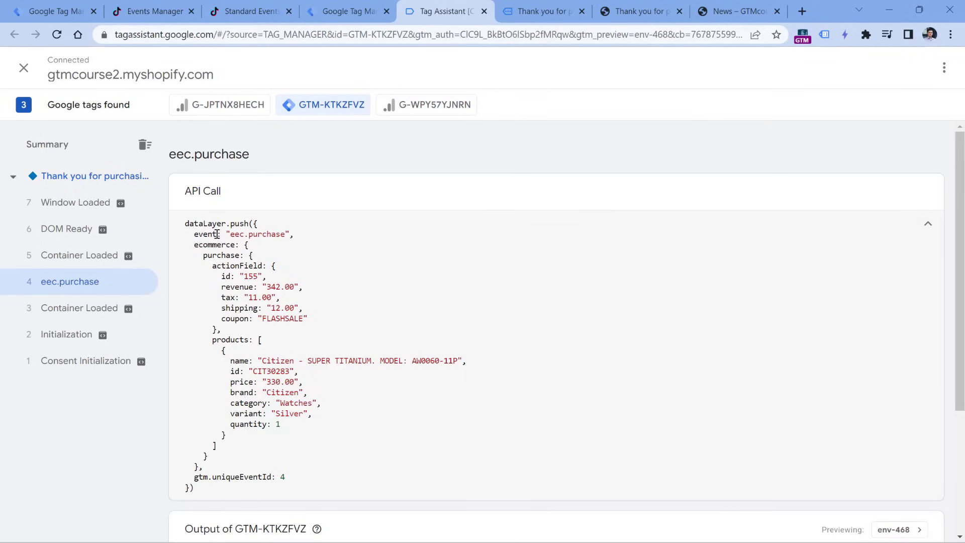
double_click(216, 255)
Return to the unsaved tag in Google Tag Manager and enable Use Google Analytics E-commerce Data Layers under Object Properties.
click(49, 11)
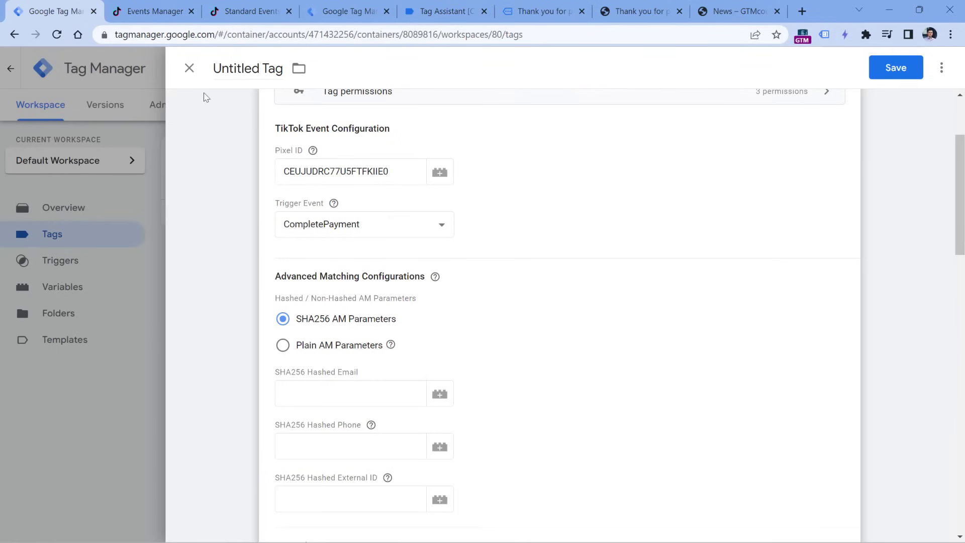
scroll(372, 219, up, 2)
scroll(344, 240, down, 2)
scroll(482, 245, down, 8)
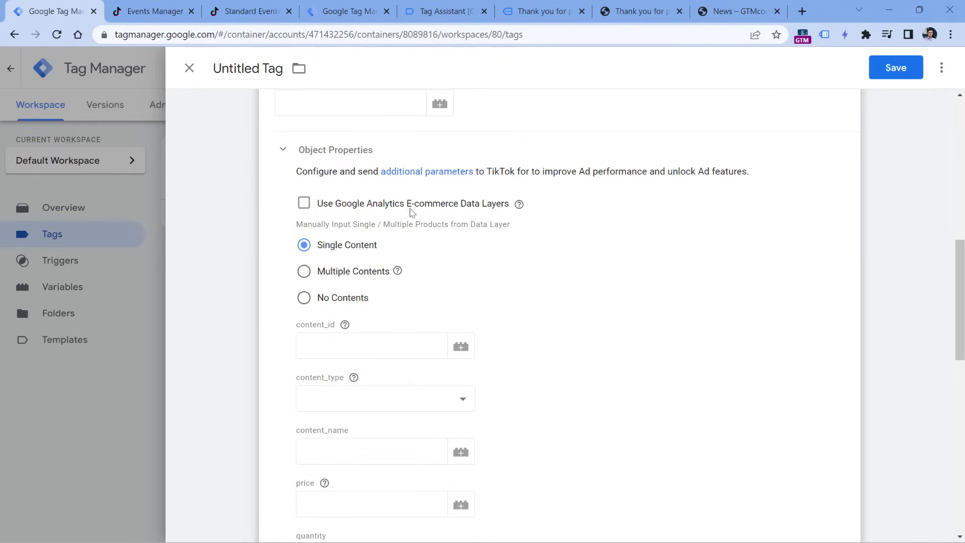
click(304, 204)
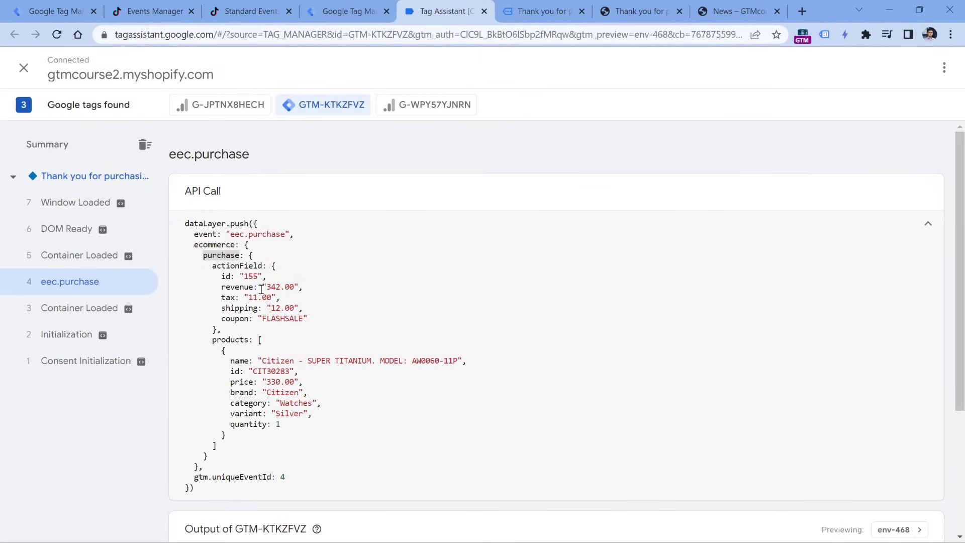
Examine the ecommerce object of the eec.purchase push in Tag Assistant, including its purchase key and products array.
click(198, 250)
drag(195, 246, 217, 447)
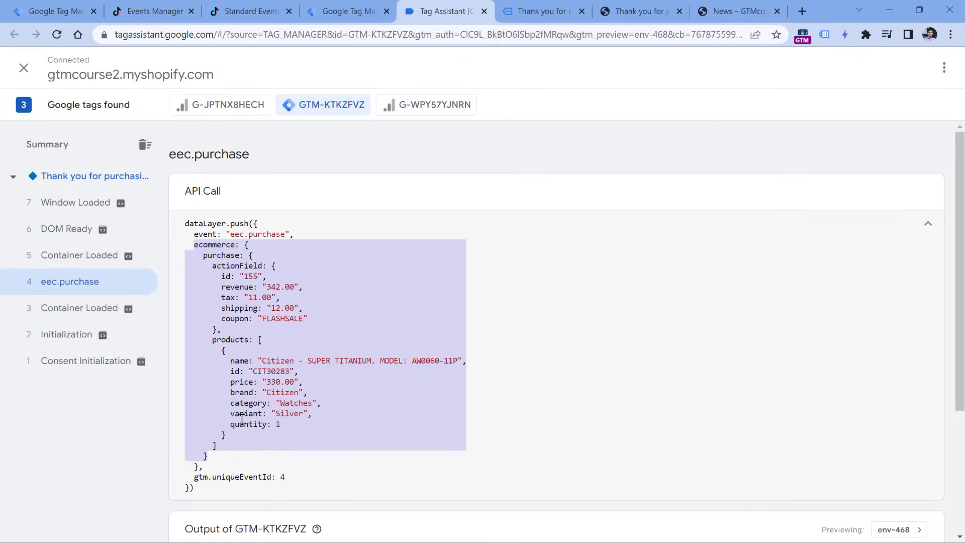
click(247, 350)
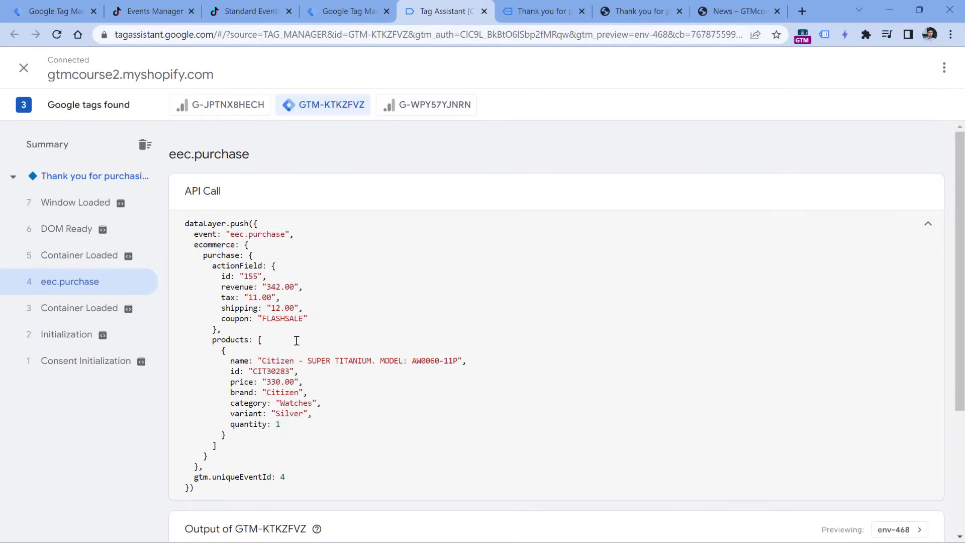
double_click(216, 246)
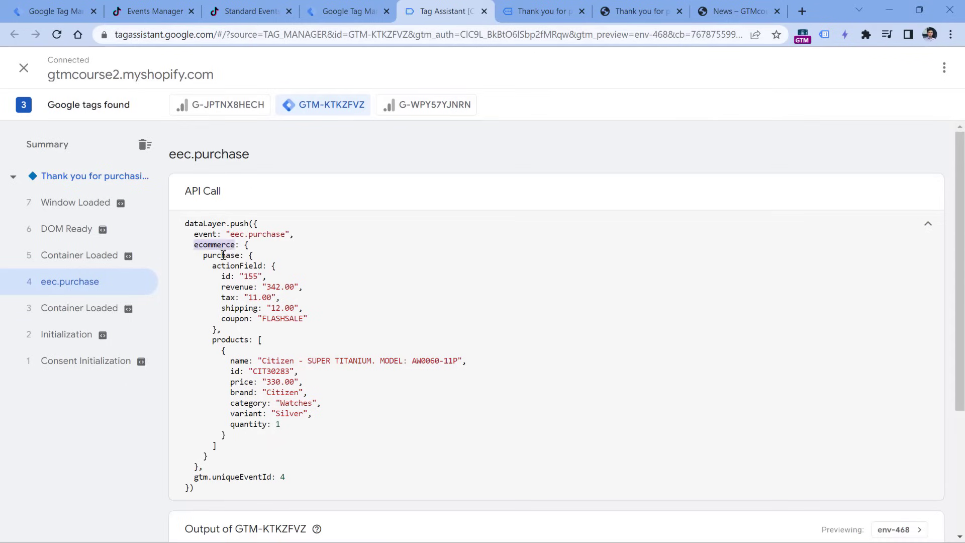
click(222, 256)
drag(212, 334, 234, 447)
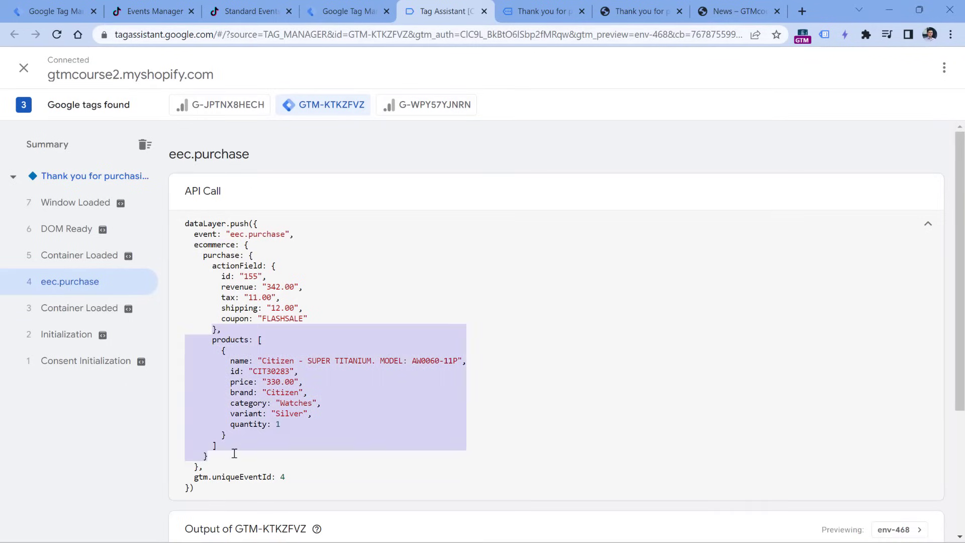
click(234, 447)
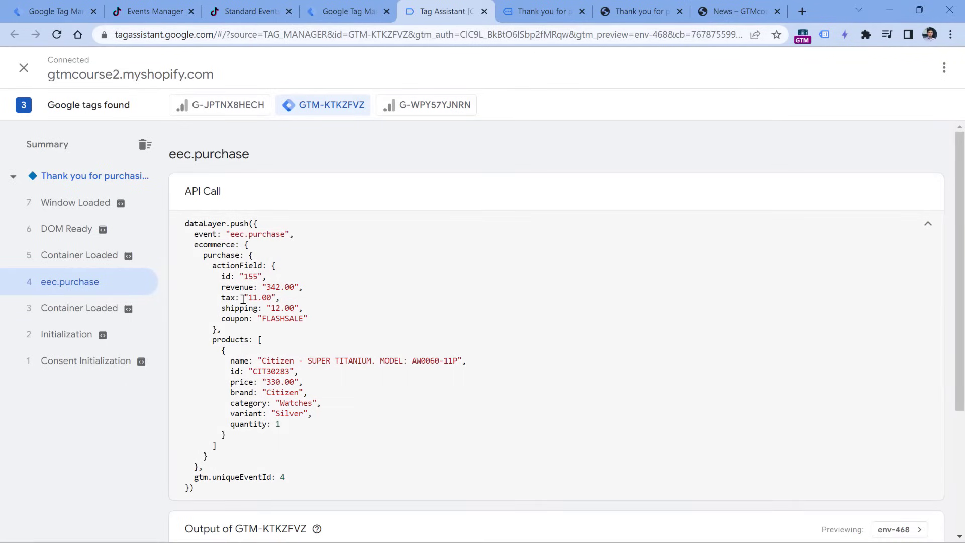
Compare the tag's Enhanced Ecommerce data layer option with the ecommerce object of the eec.purchase push in Tag Assistant.
click(55, 12)
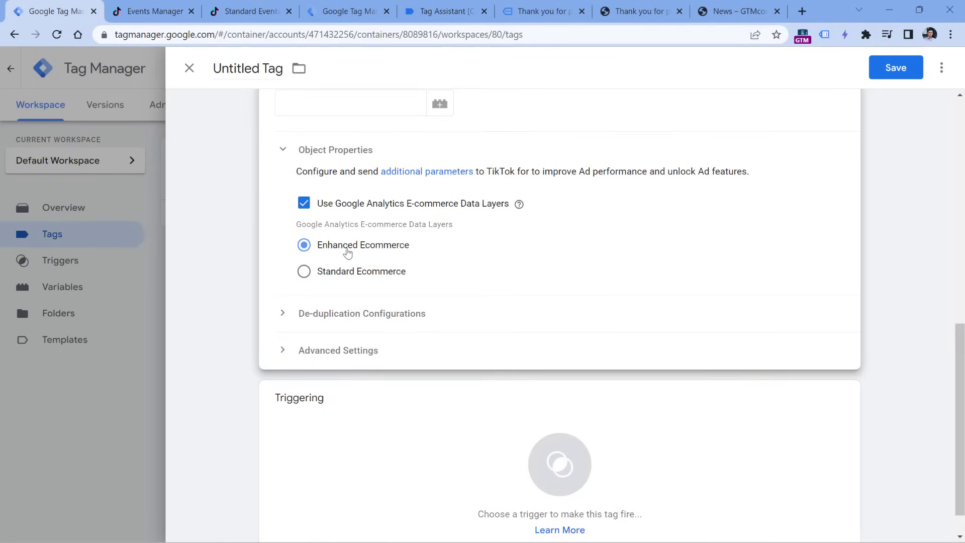
scroll(382, 248, up, 3)
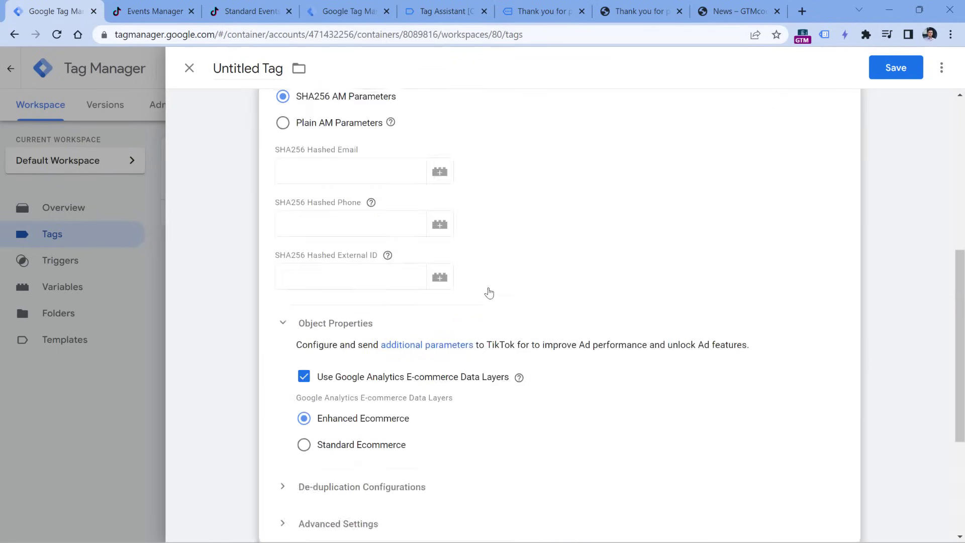
scroll(491, 291, down, 1)
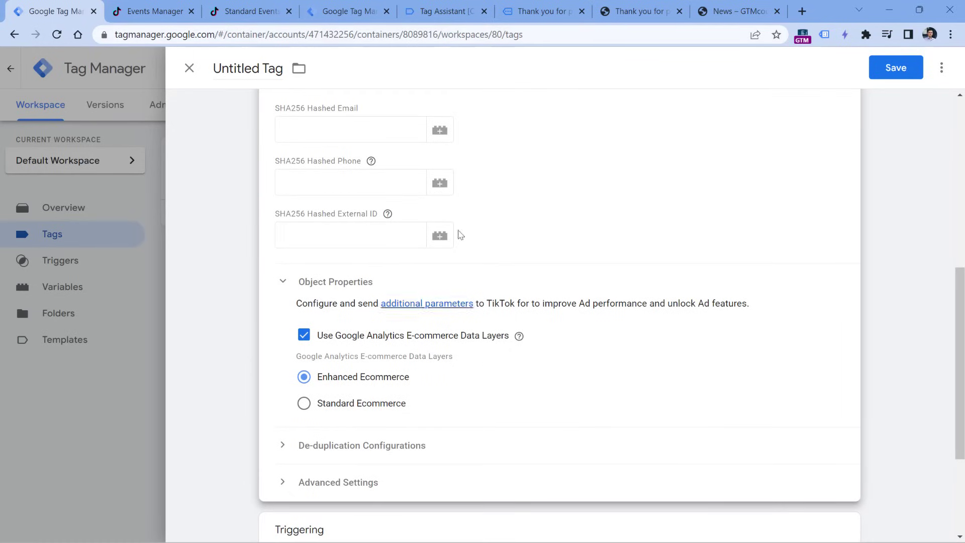
click(442, 11)
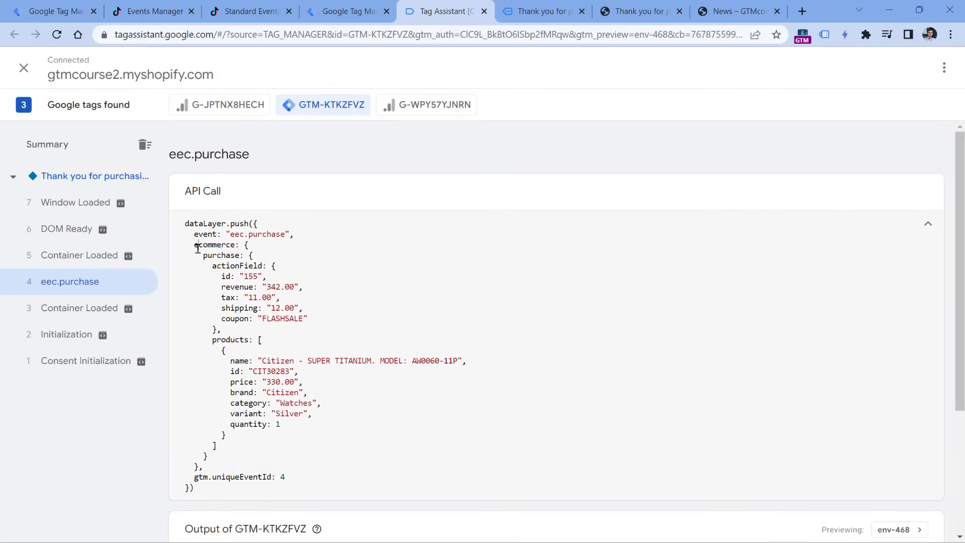
drag(198, 247, 225, 447)
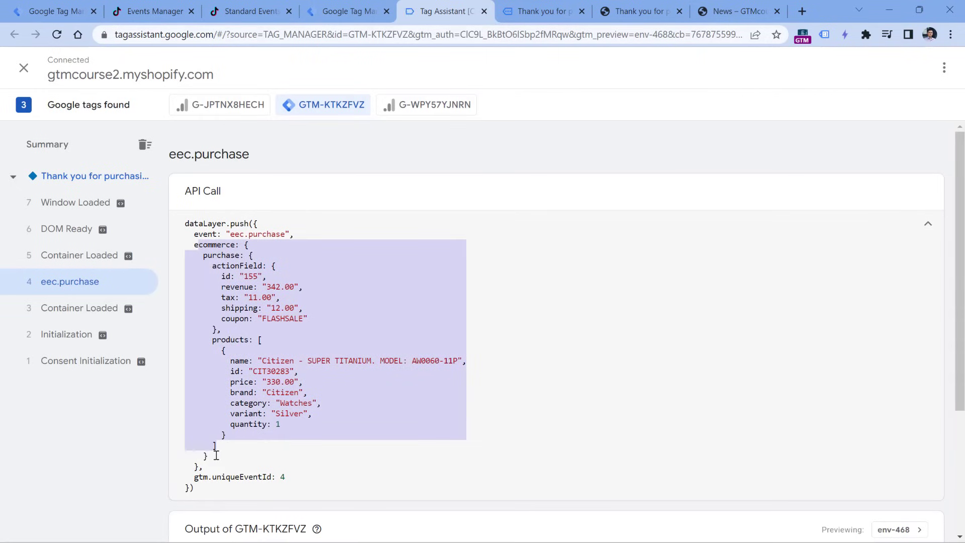
click(56, 11)
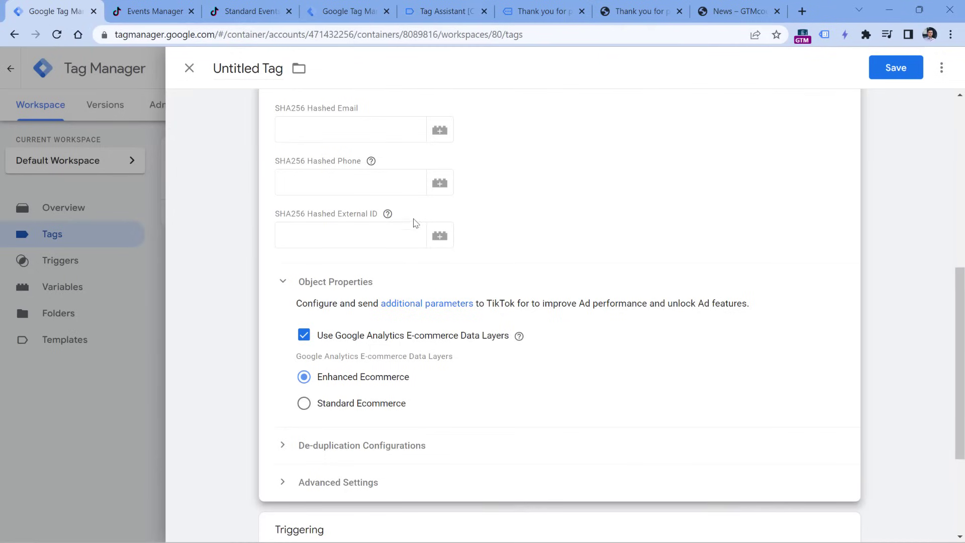
scroll(375, 370, down, 3)
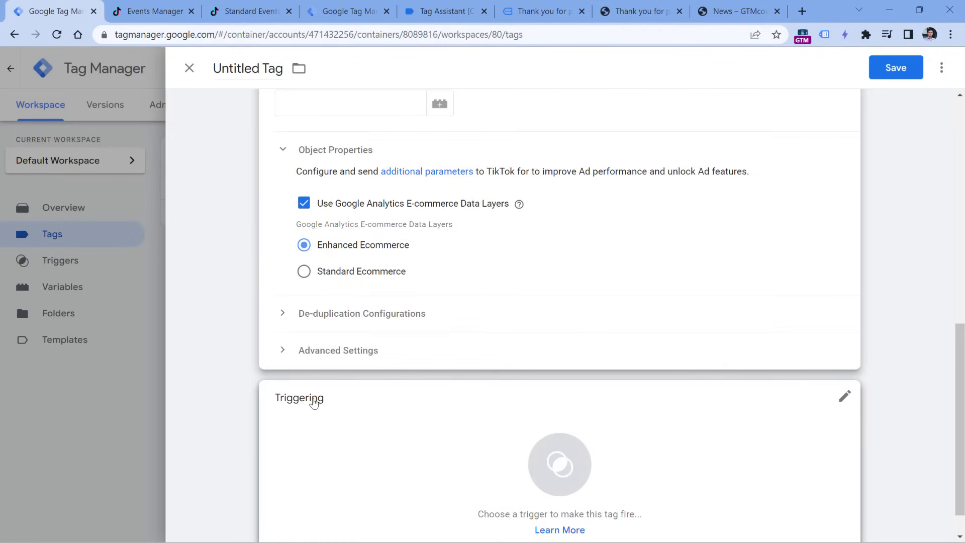
scroll(342, 399, up, 6)
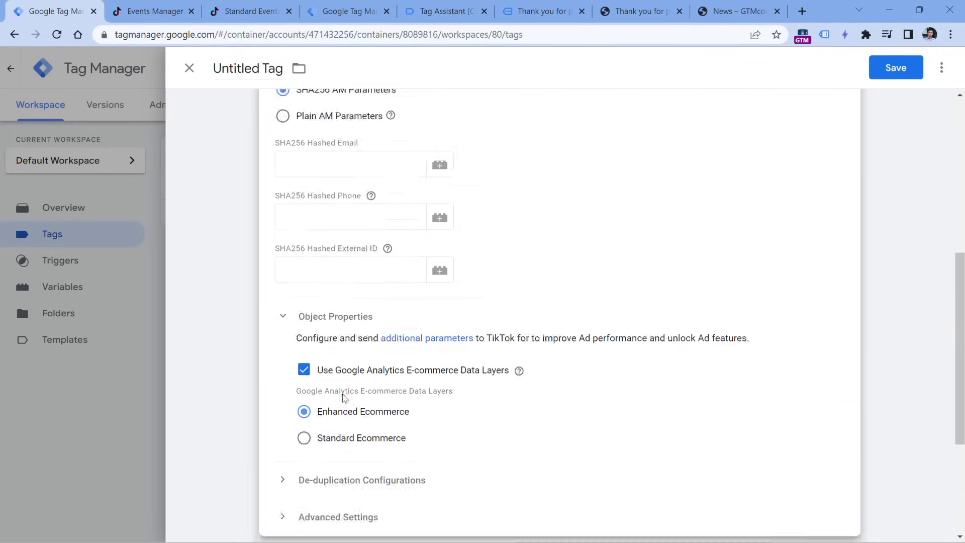
Check the event line of the data layer push in Tag Assistant against the tag's settings and empty Triggering section.
click(428, 11)
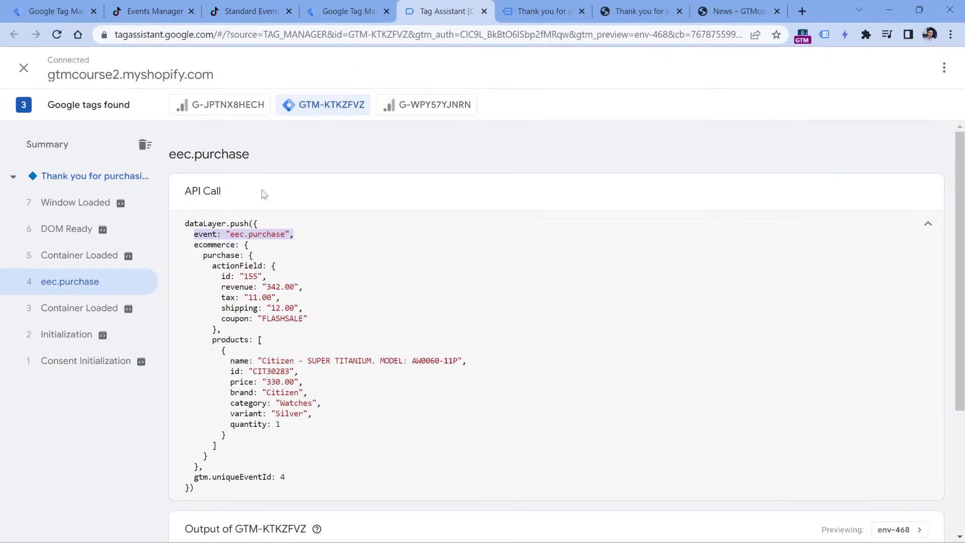
click(53, 12)
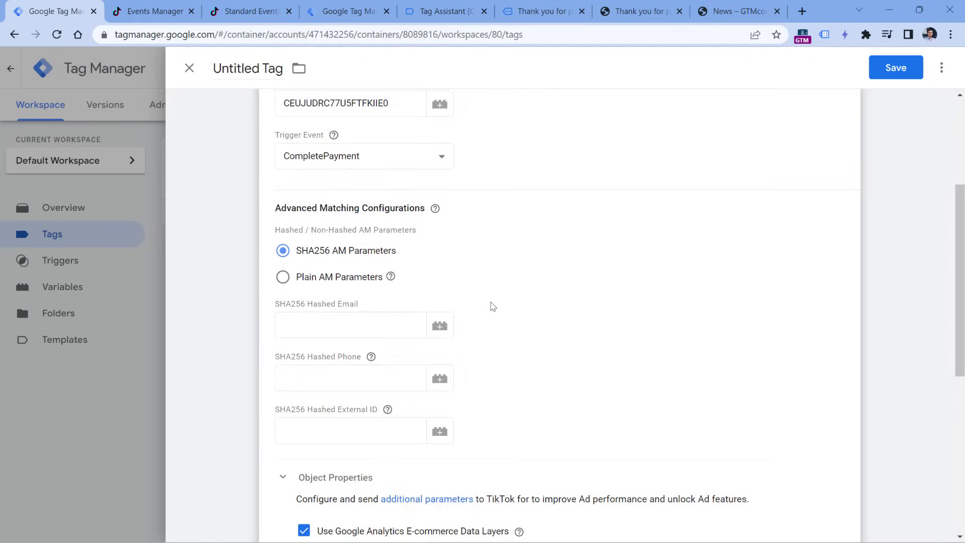
scroll(493, 307, down, 7)
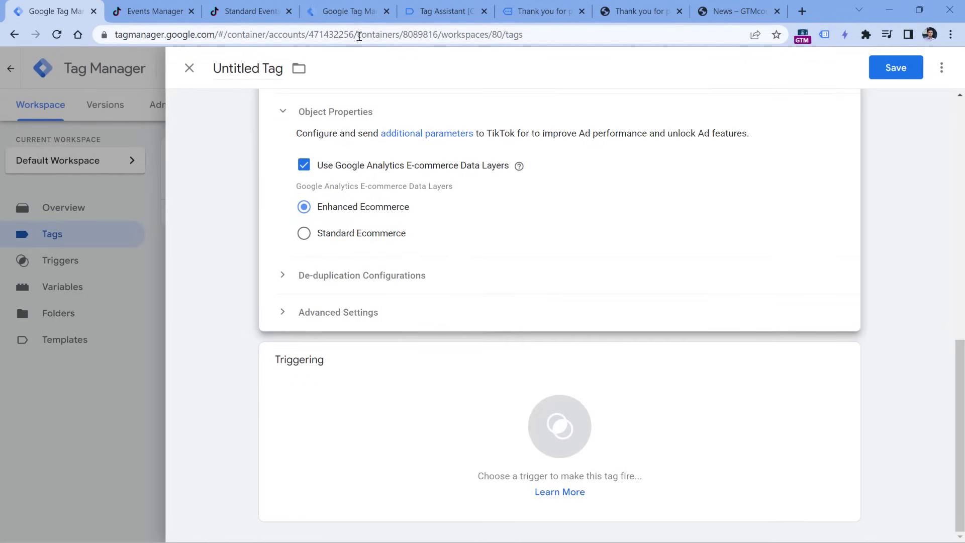
click(408, 11)
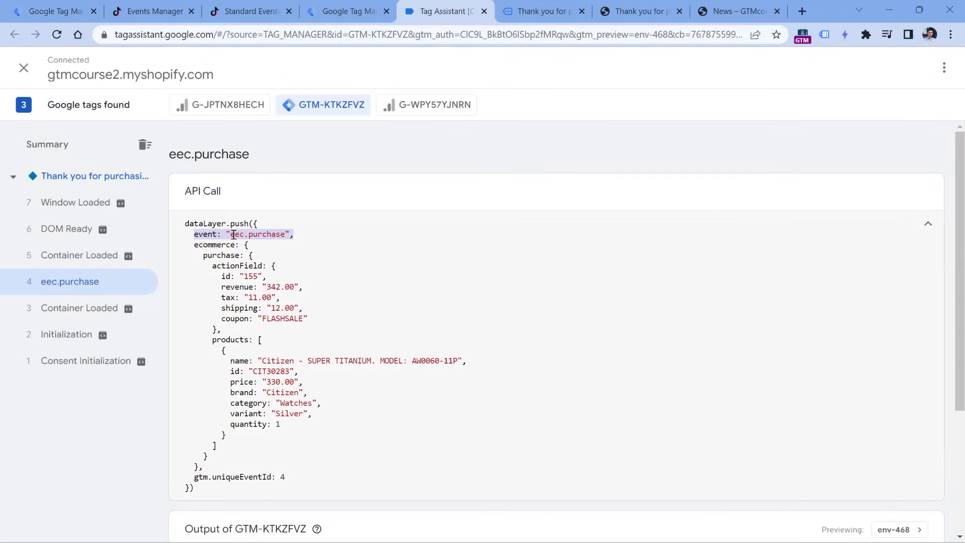
In Google Tag Manager, start a new trigger for the tag and set its type to Custom Event.
click(44, 13)
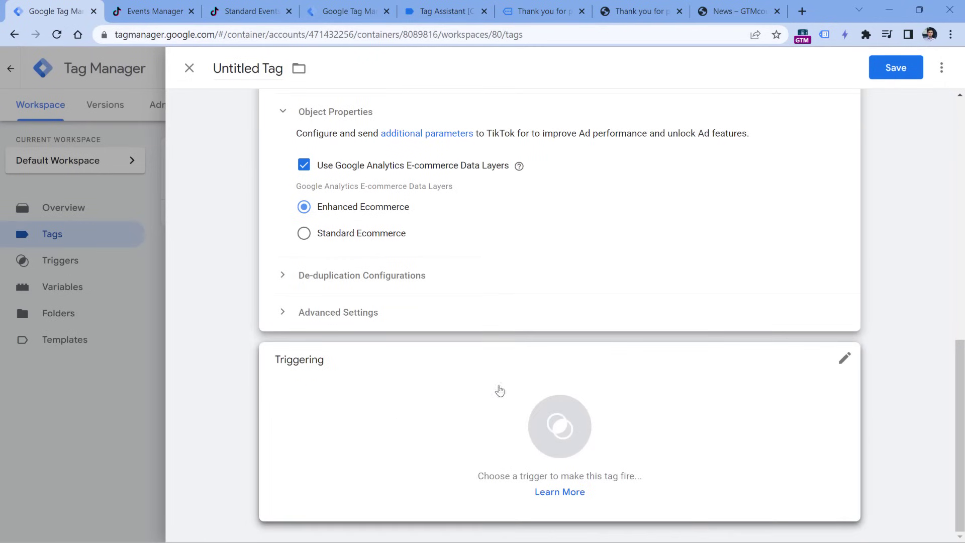
click(384, 415)
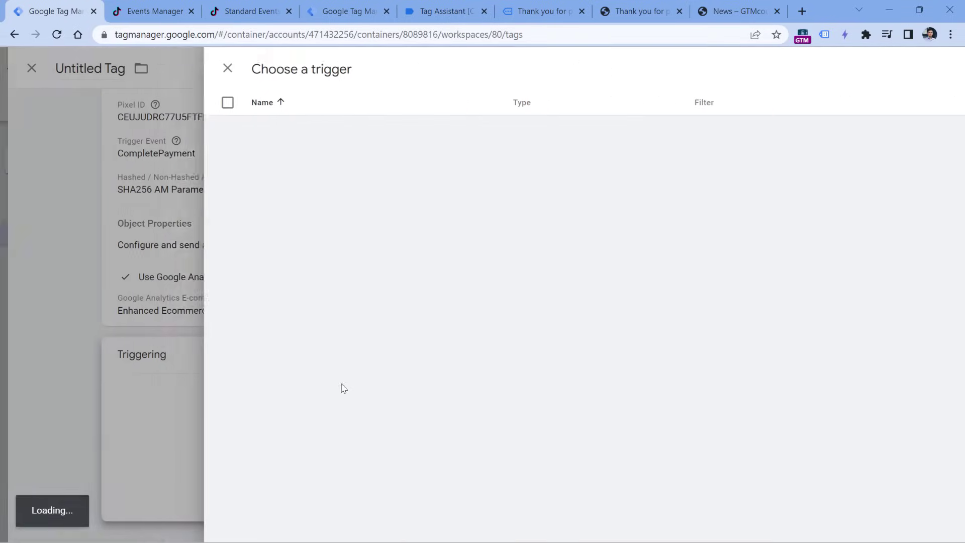
click(934, 68)
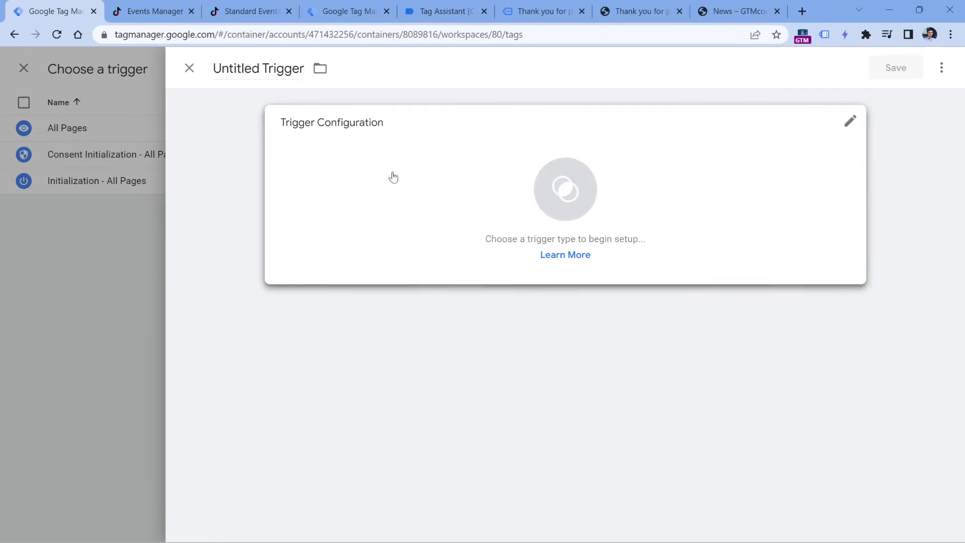
click(347, 188)
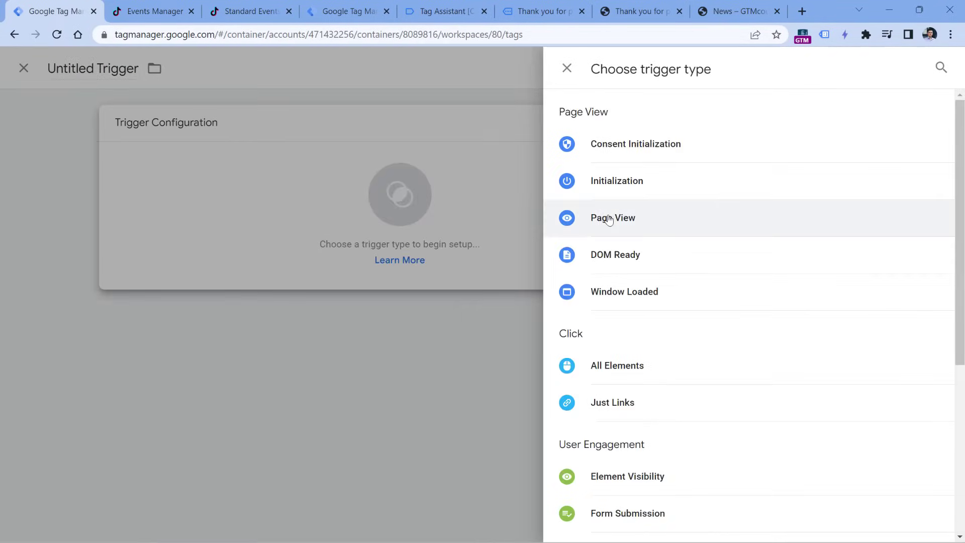
scroll(659, 384, down, 3)
click(641, 465)
click(363, 258)
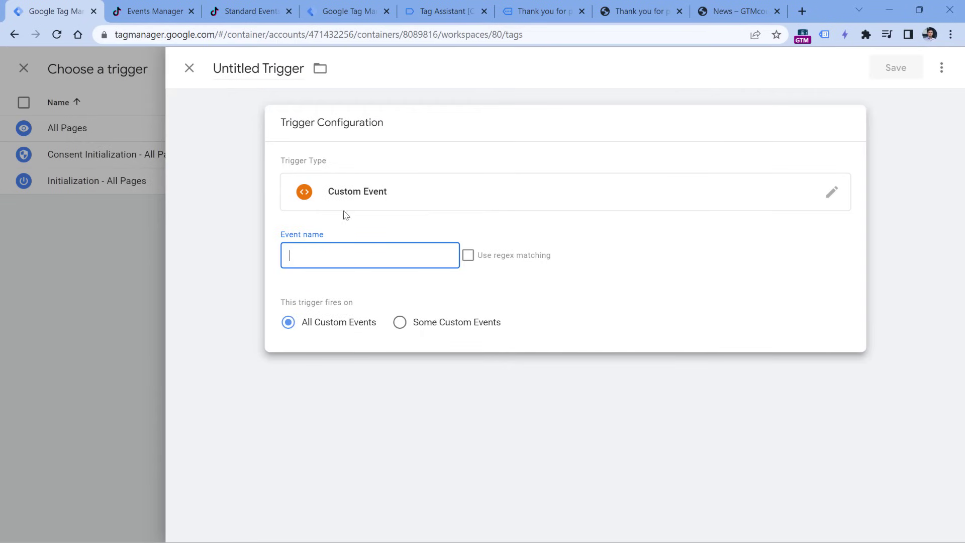
Copy the event name eec.purchase from the Tag Assistant API call and enter it as the custom event trigger's event name.
click(442, 21)
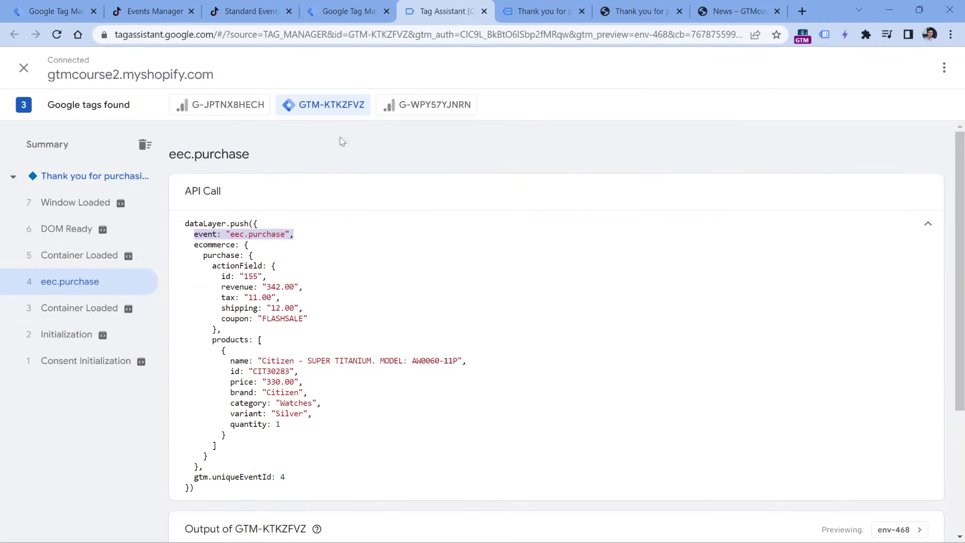
drag(230, 235, 284, 238)
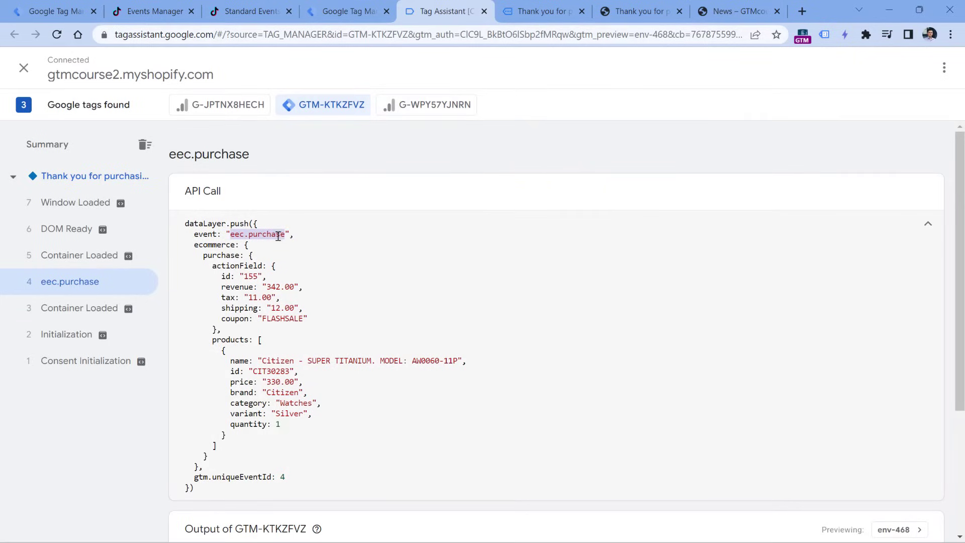
right_click(284, 239)
click(417, 249)
click(56, 11)
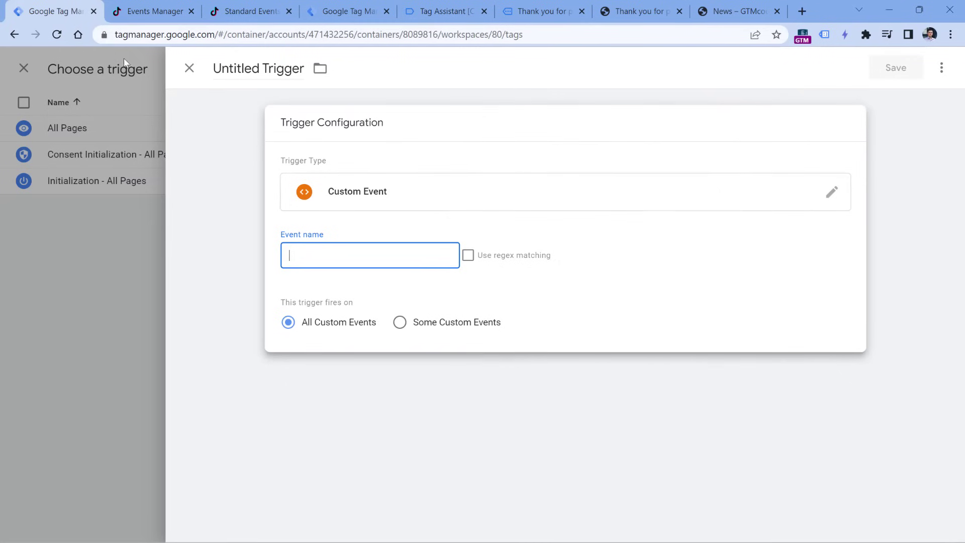
key(ctrl+v)
Name the trigger "custom - eec.purchase" and save it as the tag's firing trigger.
click(241, 68)
text(custom -)
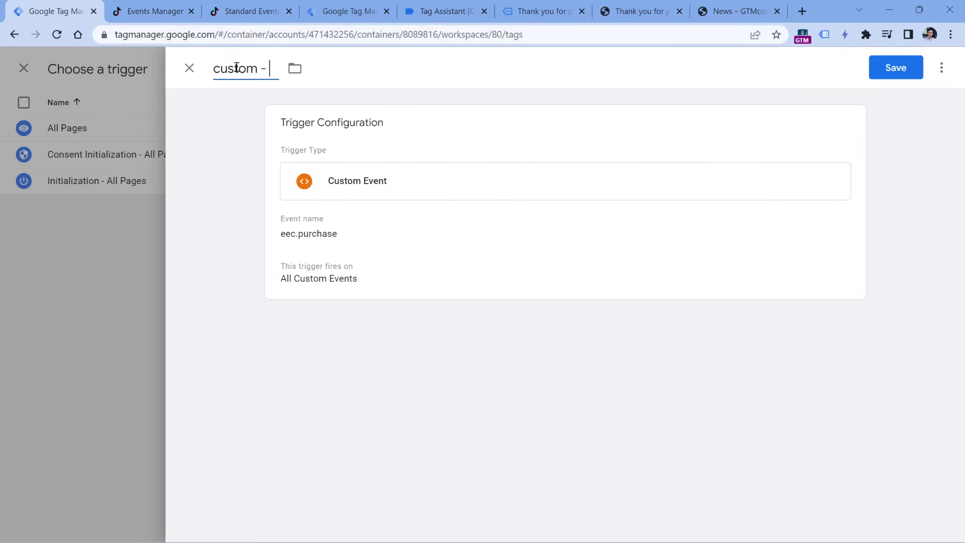
key(ctrl+v)
click(898, 72)
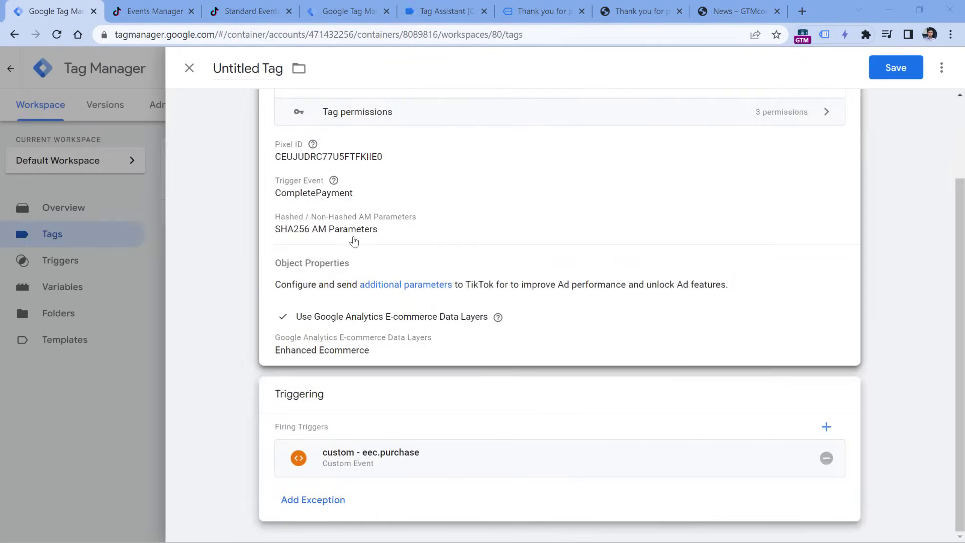
Name the new TikTok Pixel tag "TT - CompletePurchase" and save it.
scroll(351, 241, up, 3)
double_click(245, 70)
click(244, 70)
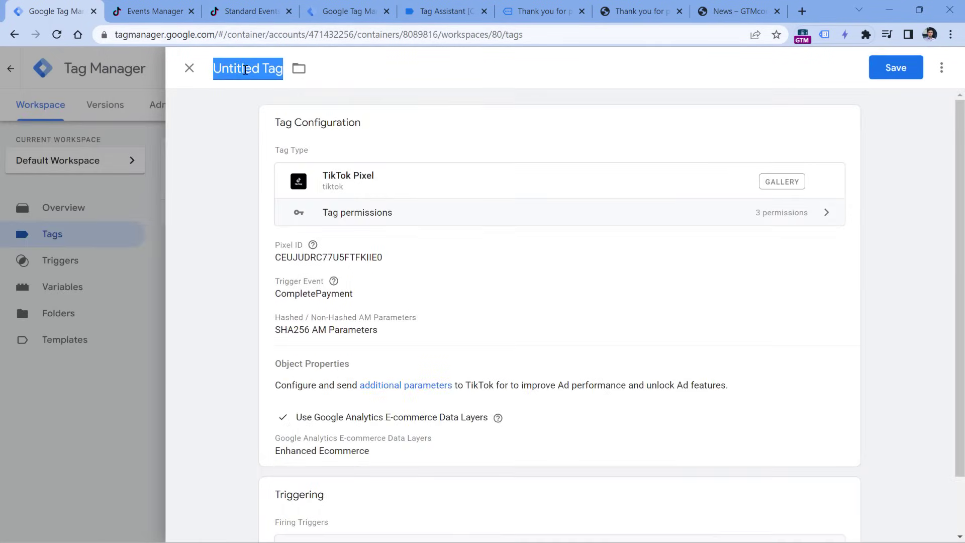
text(TT)
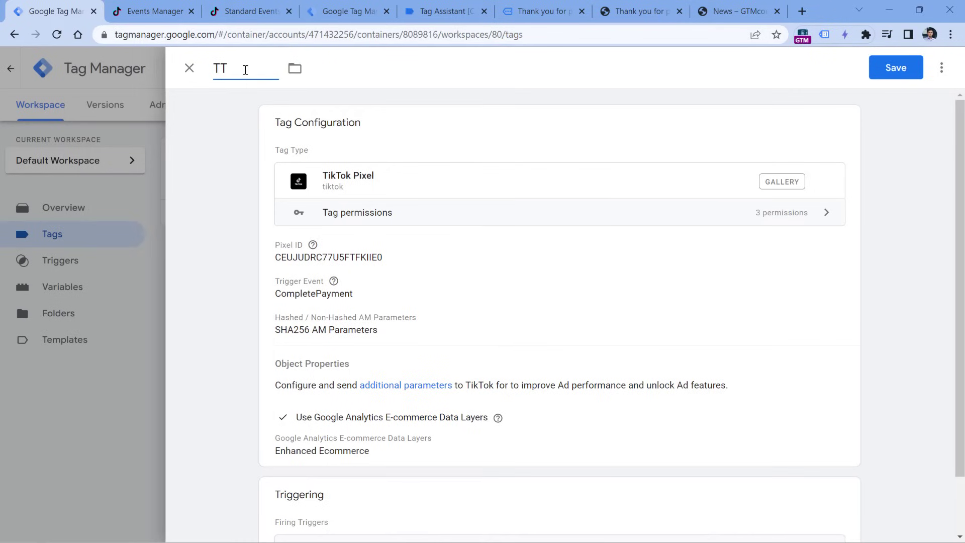
text( - CompletePurchase)
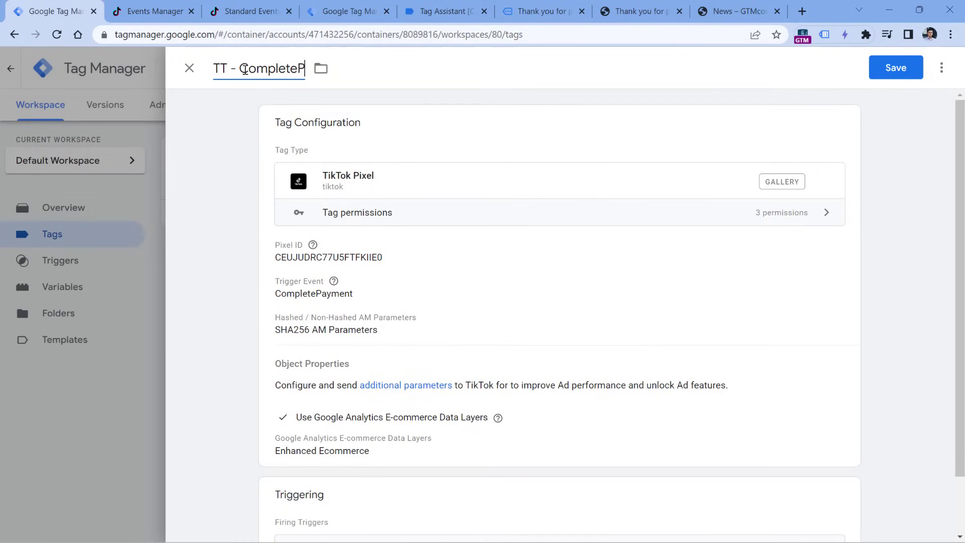
click(898, 73)
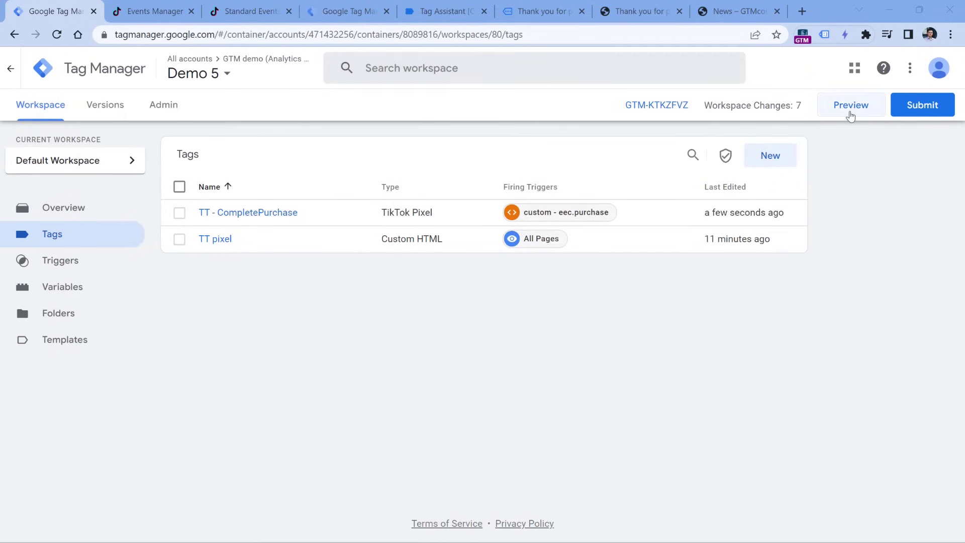
Start preview mode for the container on the thank-you page and check the tags fired on the eec.purchase event in Tag Assistant.
click(344, 15)
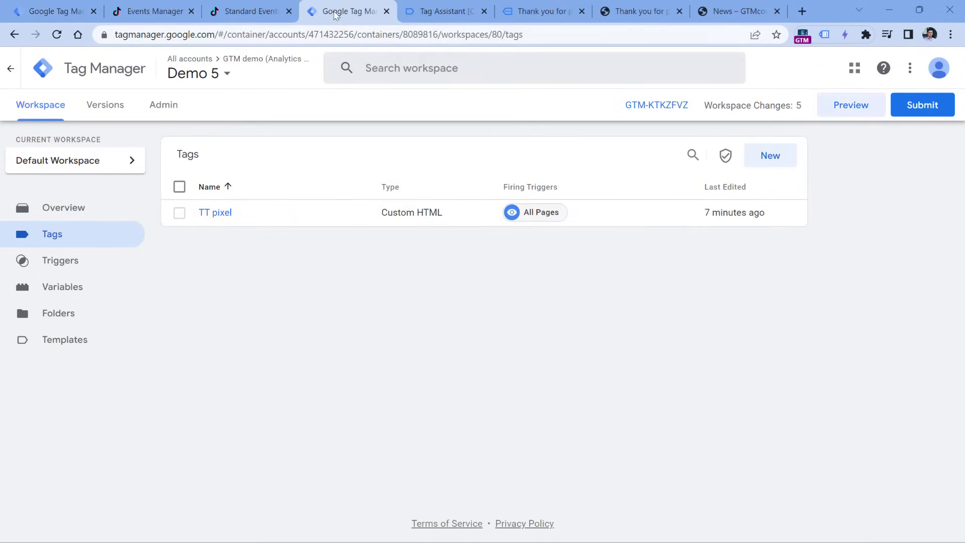
click(851, 106)
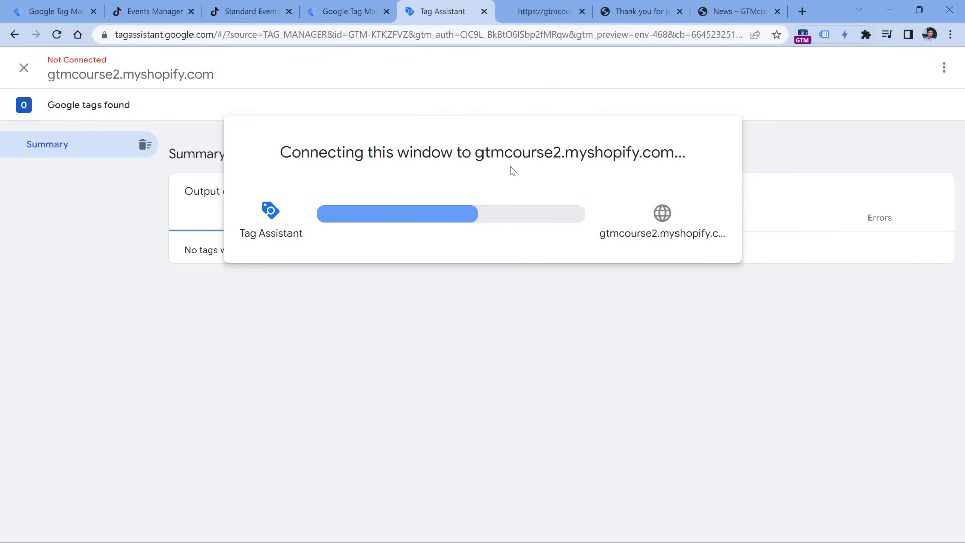
click(540, 12)
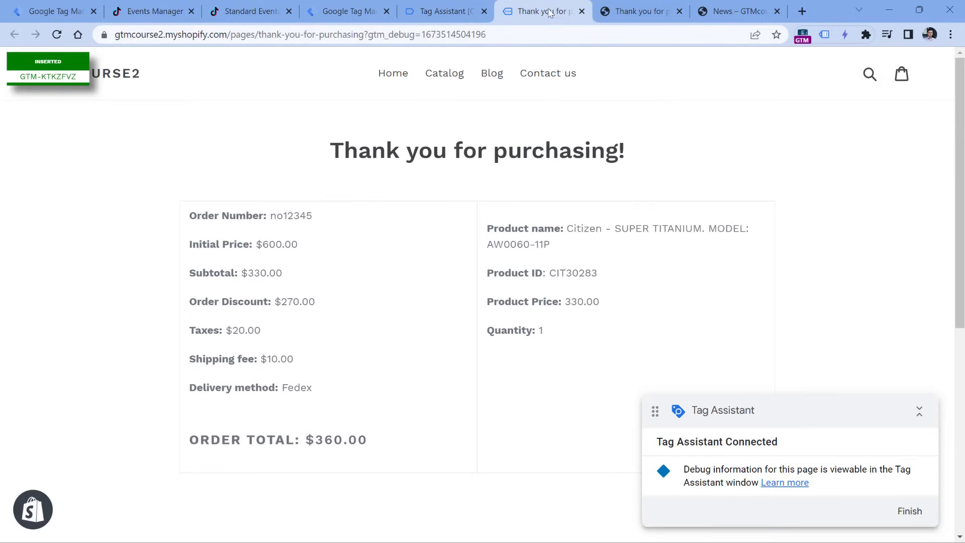
click(445, 14)
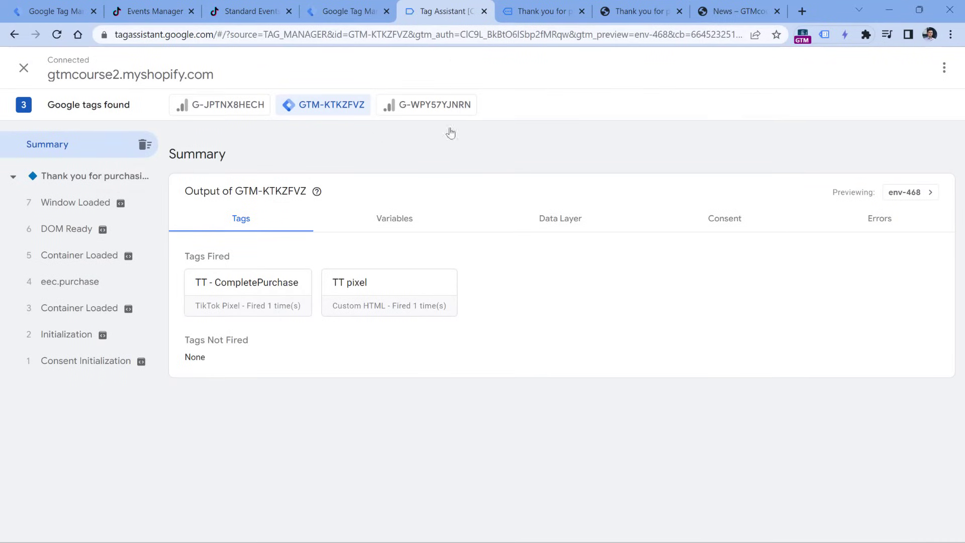
click(74, 284)
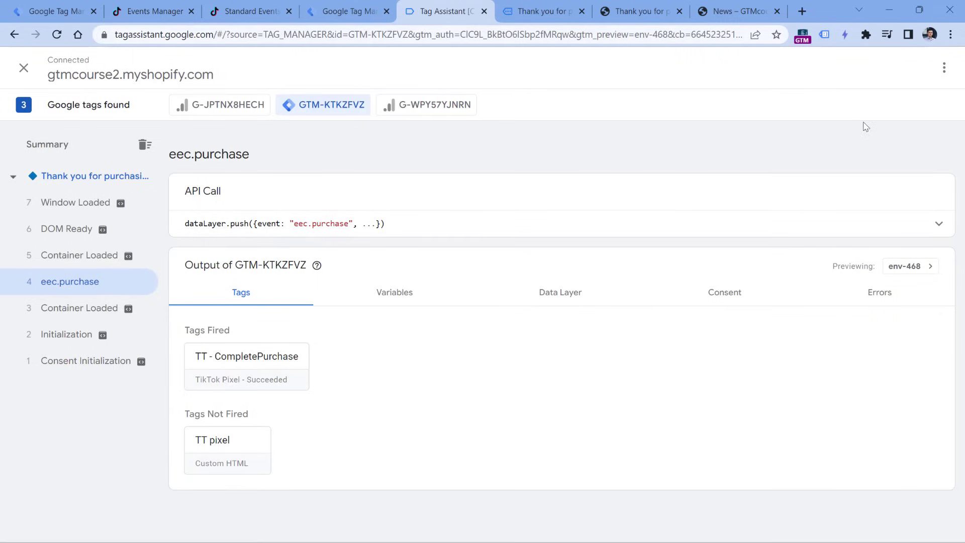
Open the TikTok Pixel Helper extension on the shop's thank-you page that is connected to Tag Assistant.
click(866, 34)
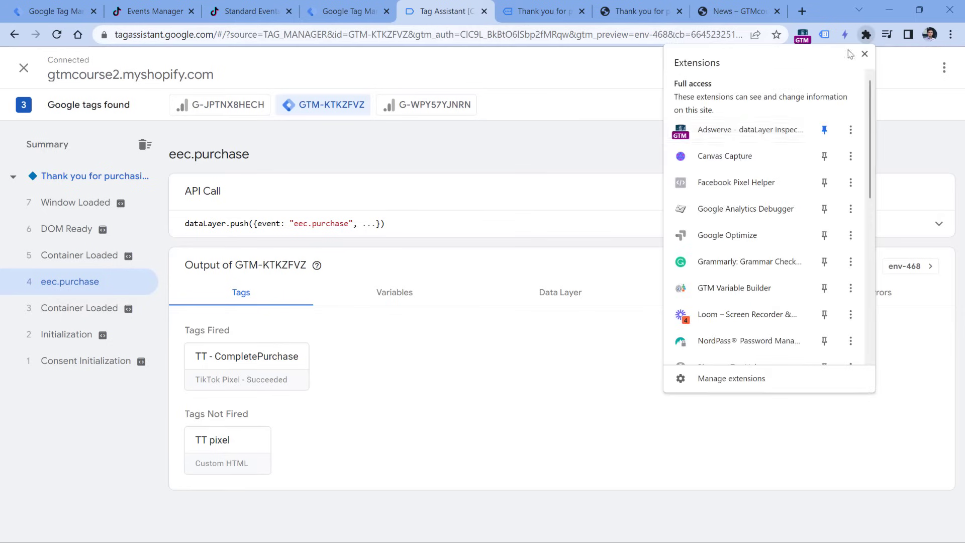
scroll(723, 177, down, 2)
scroll(723, 176, down, 4)
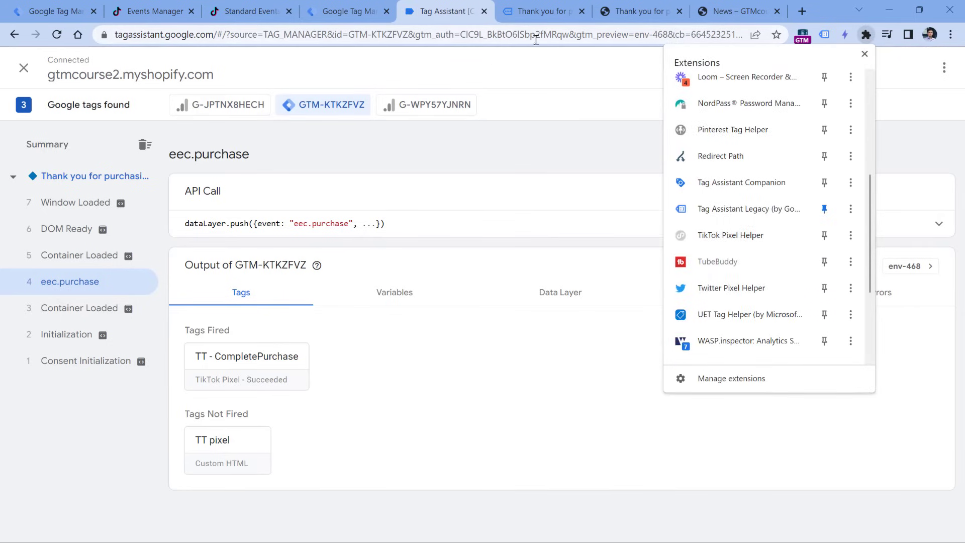
click(540, 11)
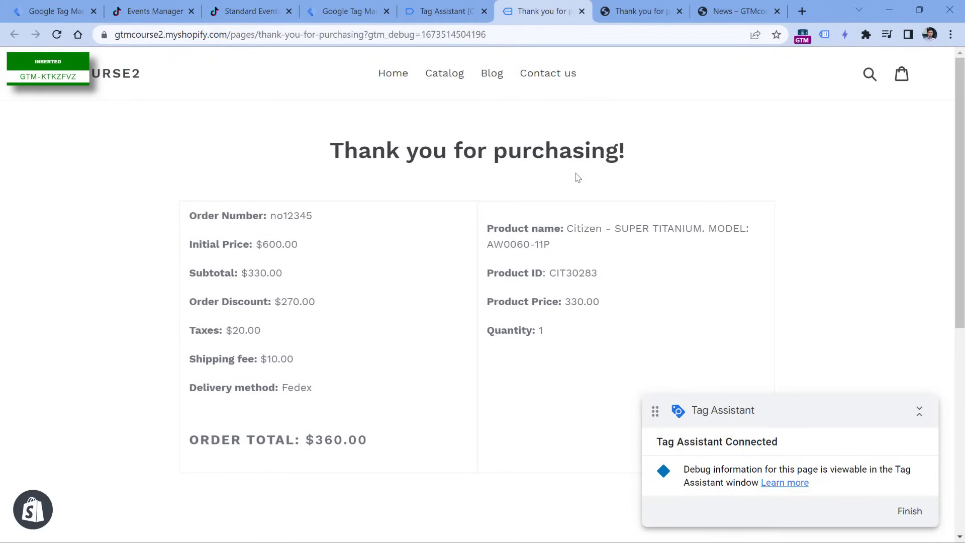
click(866, 35)
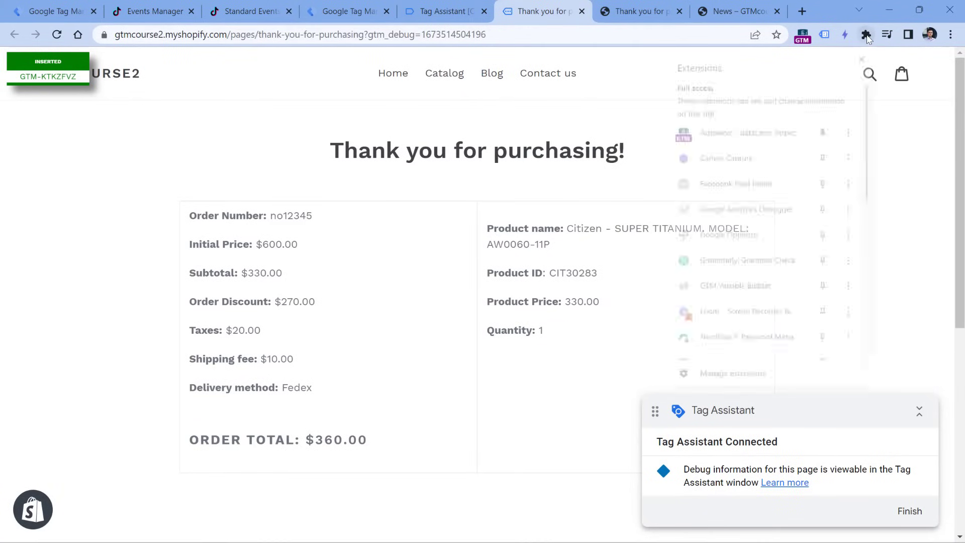
scroll(758, 164, down, 6)
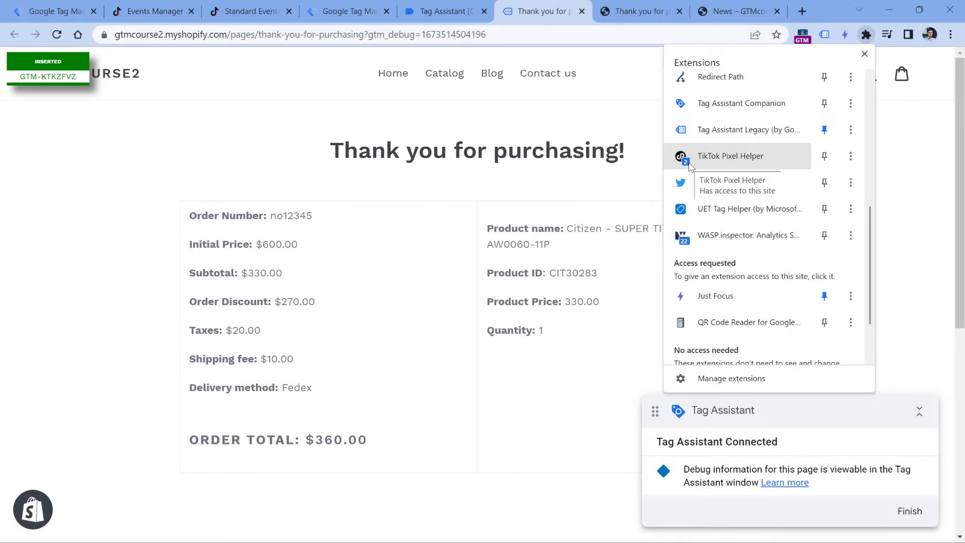
click(732, 158)
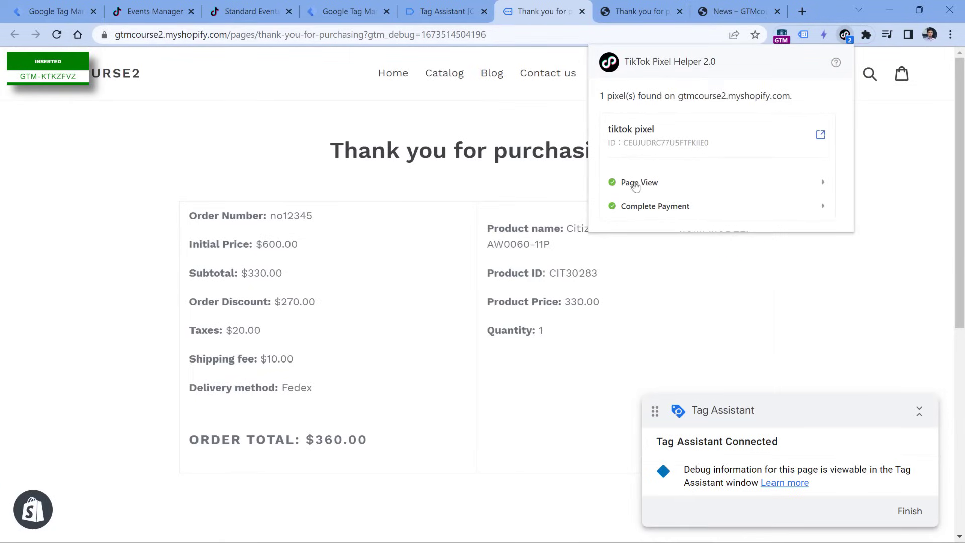
Inspect the Complete Payment event's details in TikTok Pixel Helper, including its contents, currency and value parameters.
click(769, 188)
click(770, 191)
click(676, 212)
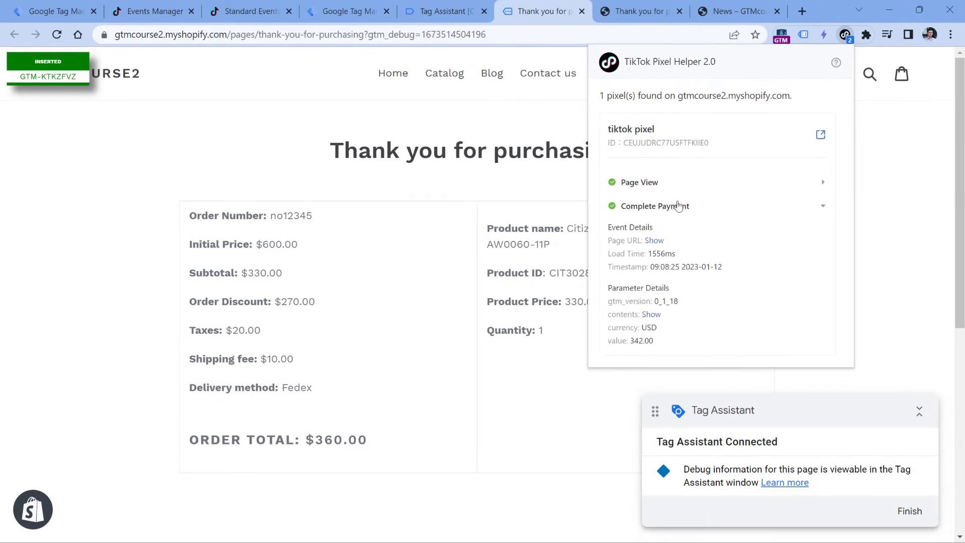
click(651, 316)
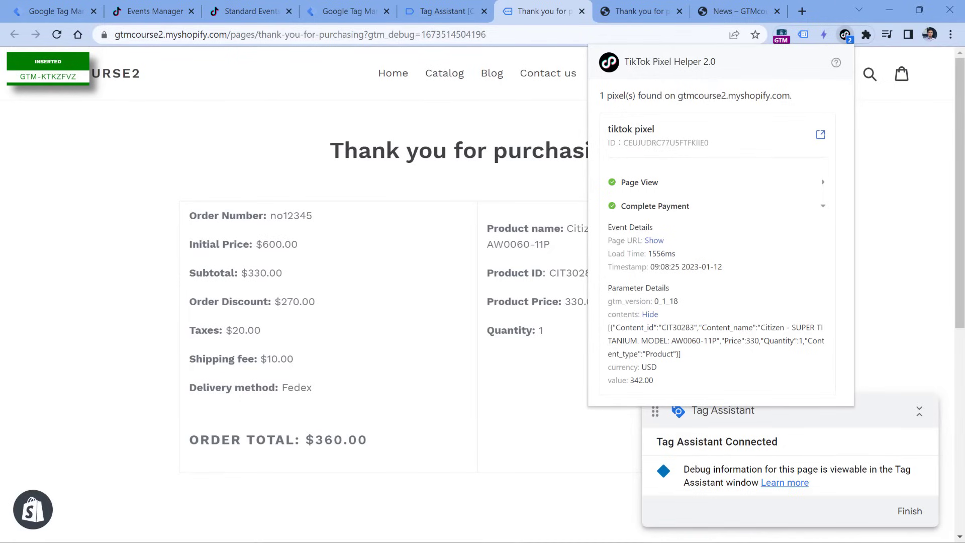
click(656, 212)
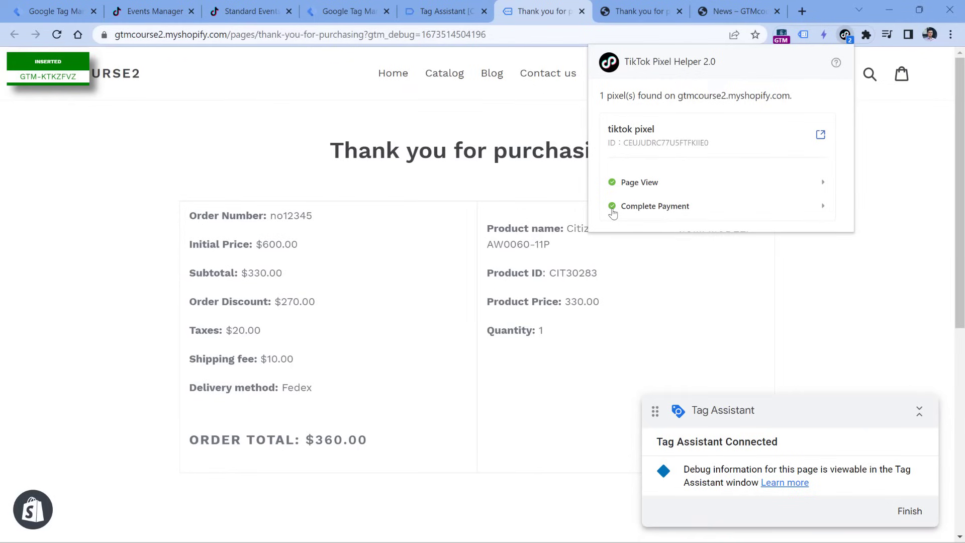
Switch to TikTok Events Manager and open the Test Events section of the pixel named tiktok pixel.
click(155, 11)
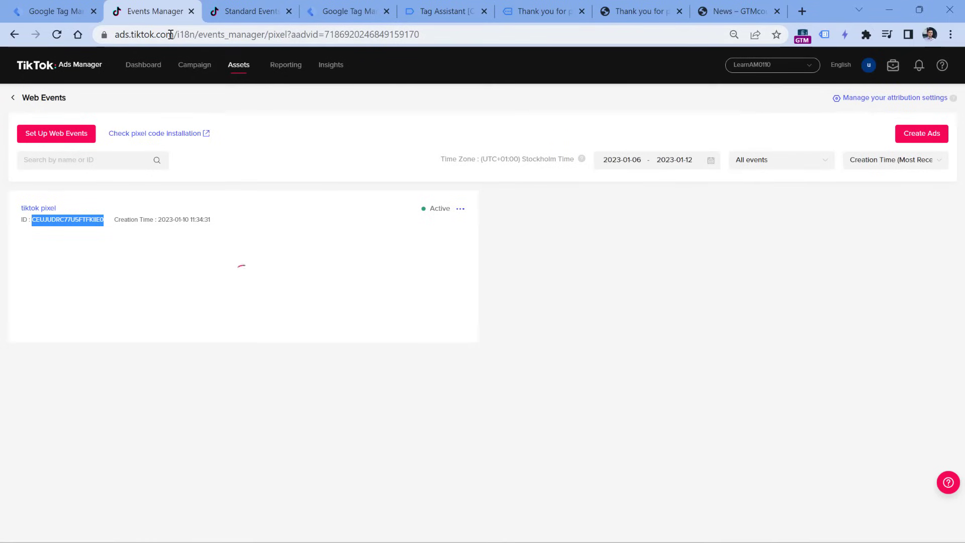
mouse_move(240, 69)
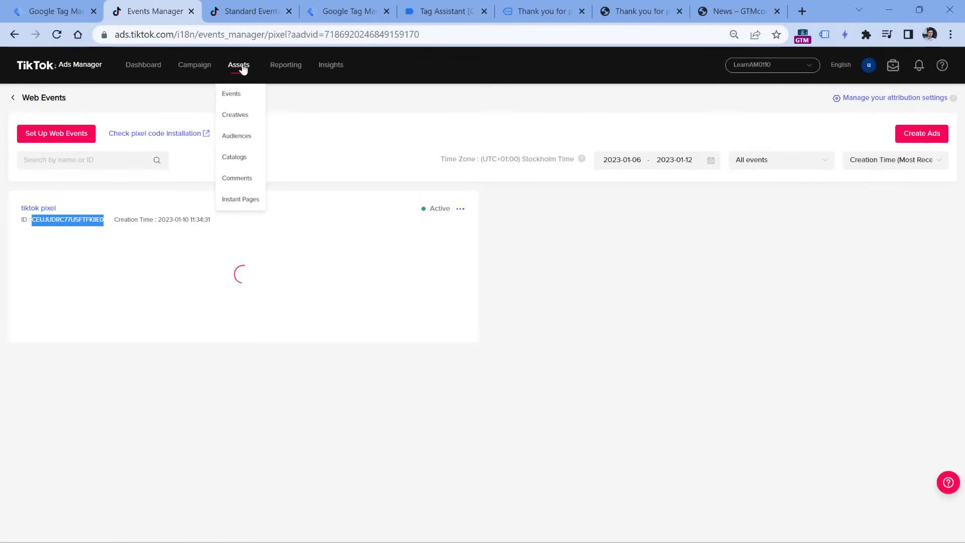
click(39, 209)
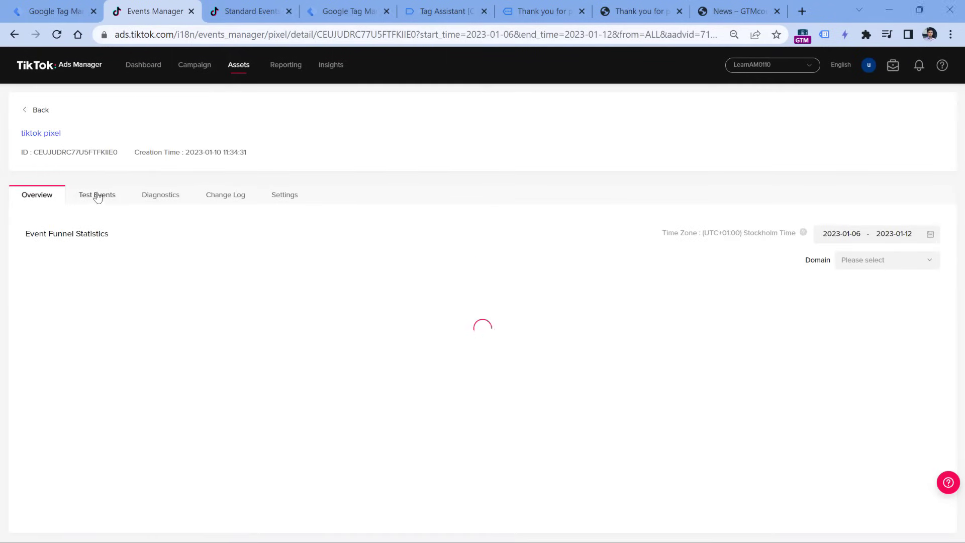
click(99, 196)
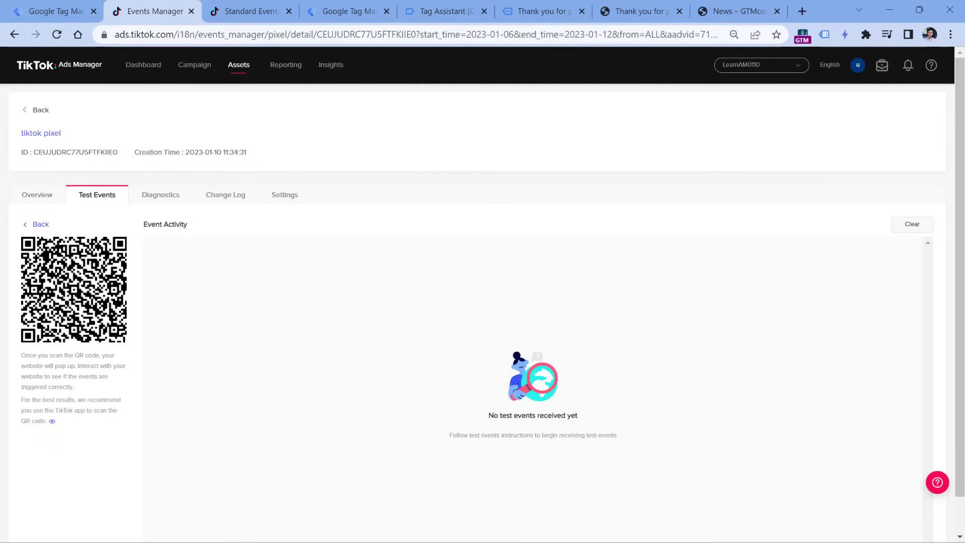
Scan the Test Events QR code from the current tab with the QR Code Reader extension and open the decoded link.
click(865, 34)
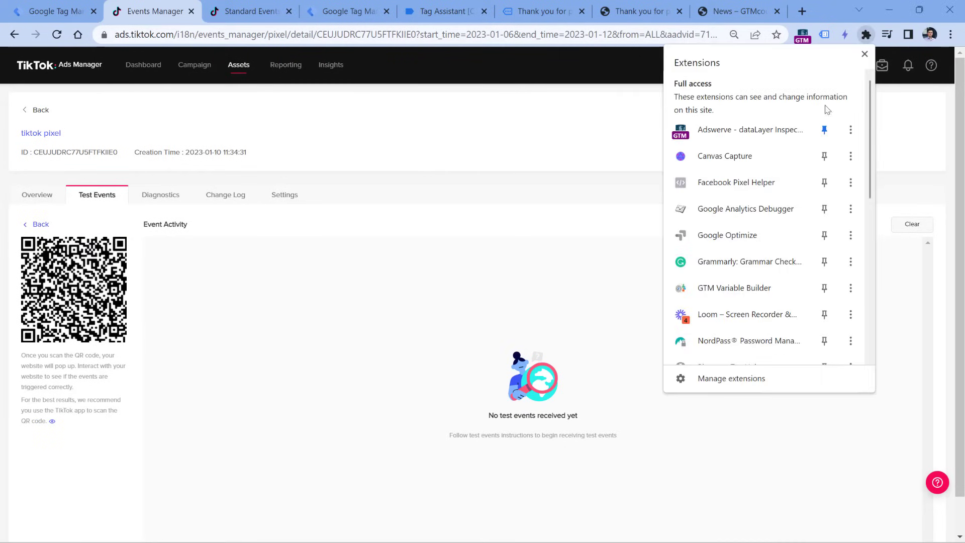
scroll(762, 155, down, 4)
scroll(762, 154, down, 3)
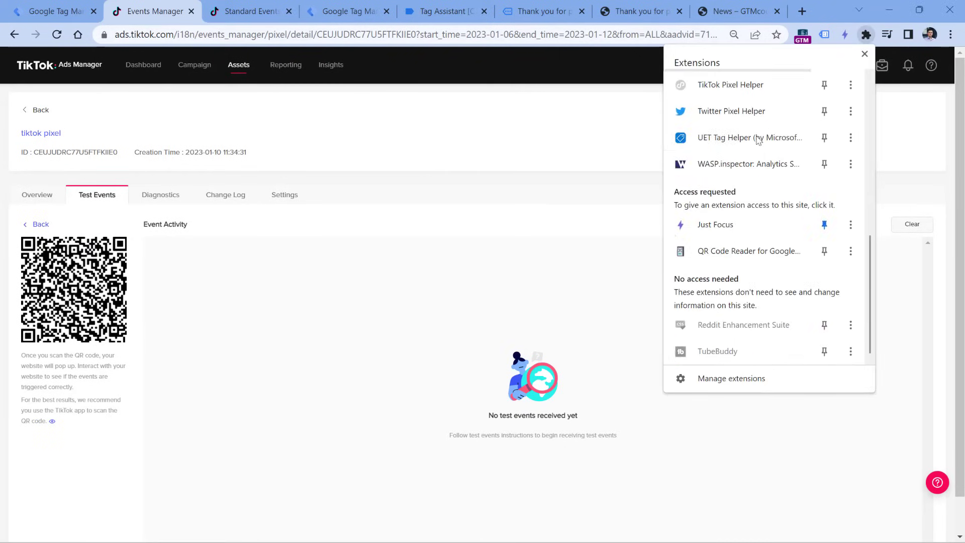
click(741, 256)
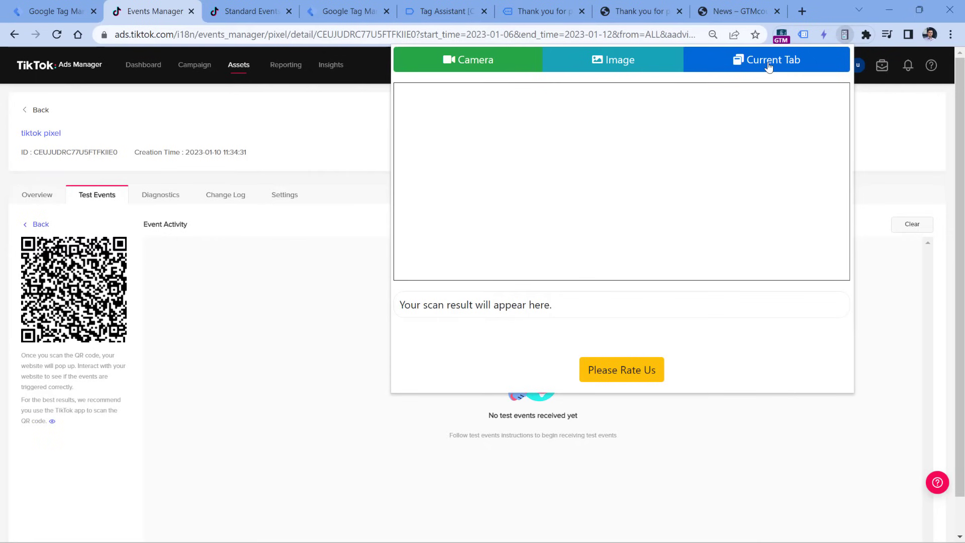
click(765, 65)
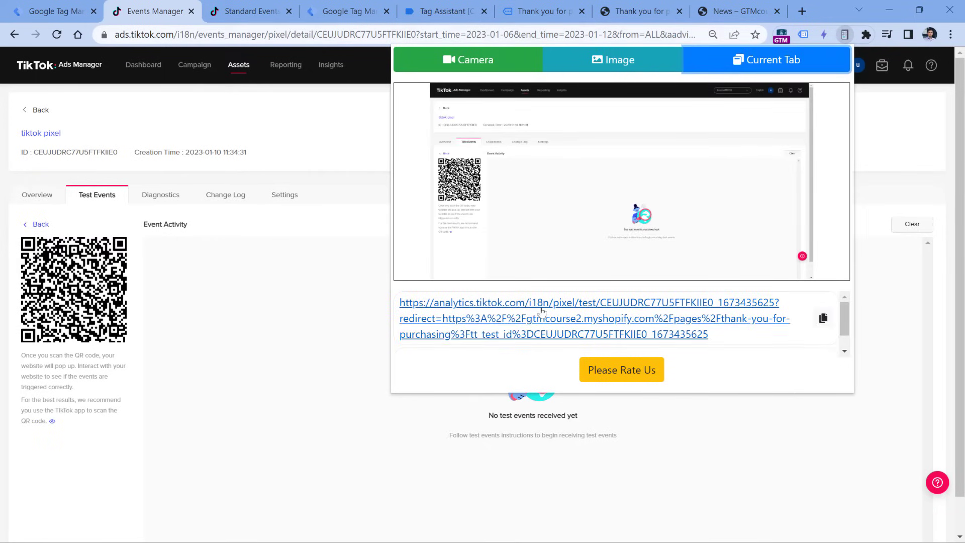
click(583, 324)
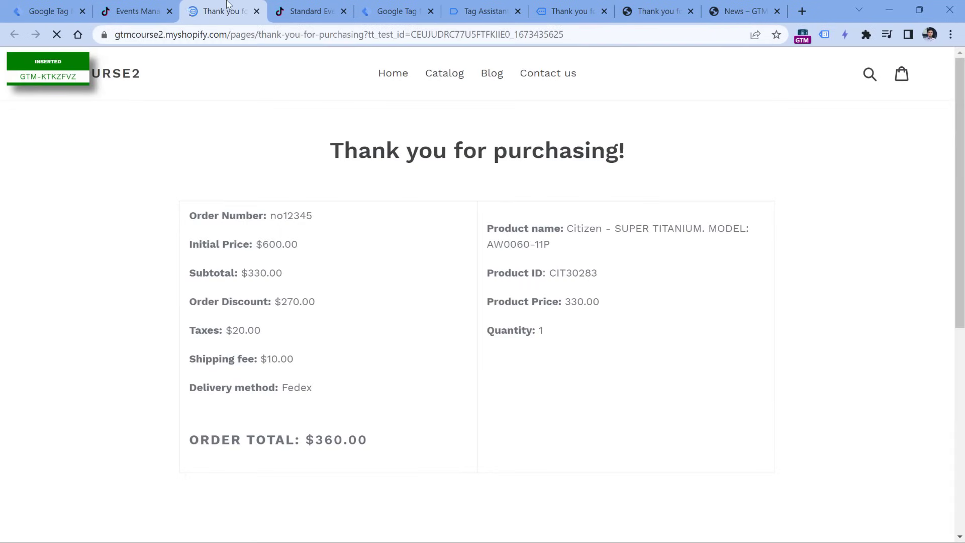
Examine the tt_test_id parameter in the test page's URL and check the event activity in TikTok's Test Events.
click(277, 39)
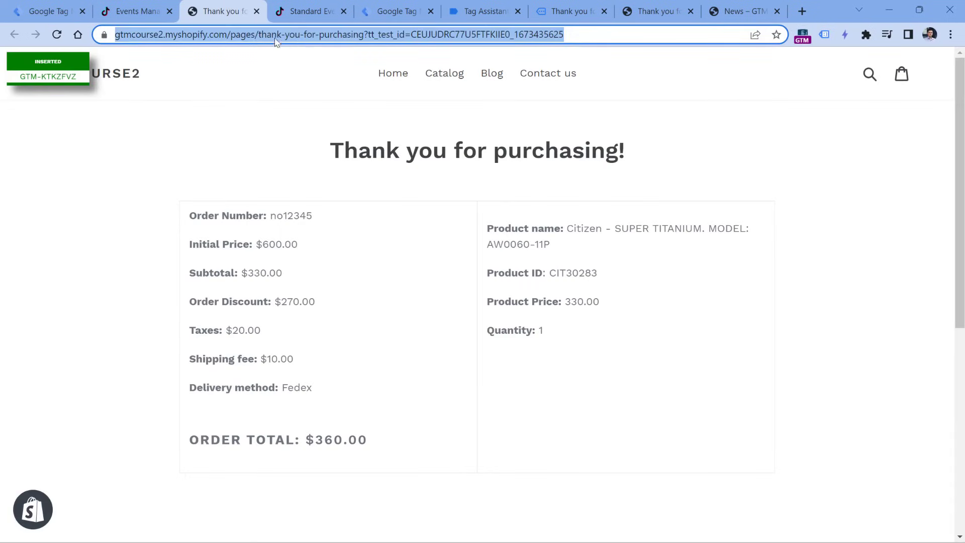
click(399, 35)
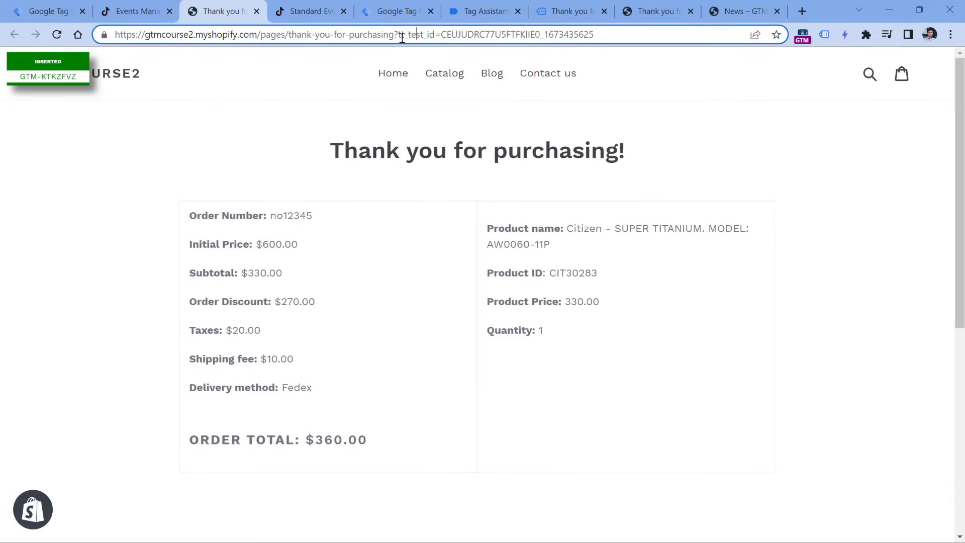
drag(403, 38, 618, 41)
click(460, 37)
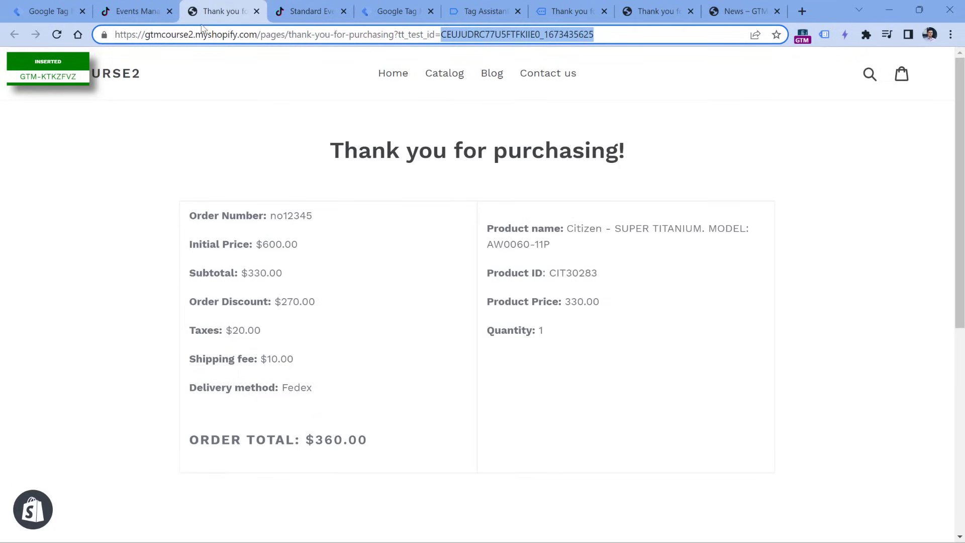
click(129, 15)
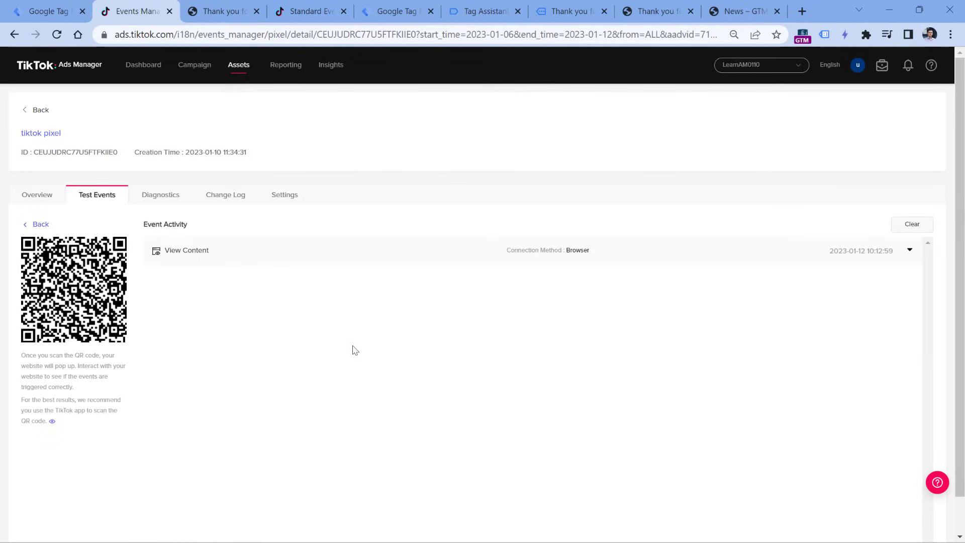
Load the thank-you page's URL with its tt_test_id parameter in the tab connected to Tag Assistant.
click(224, 11)
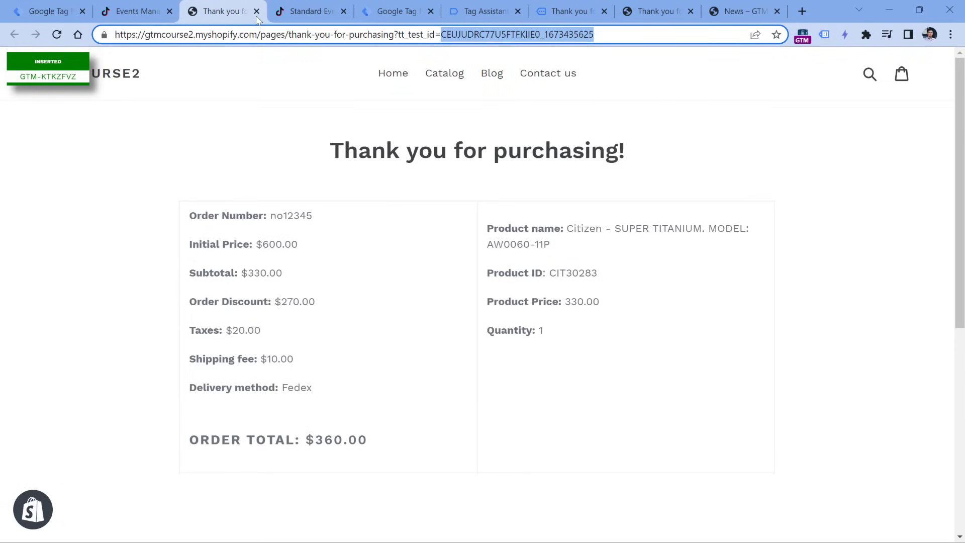
click(231, 32)
key(ctrl+c)
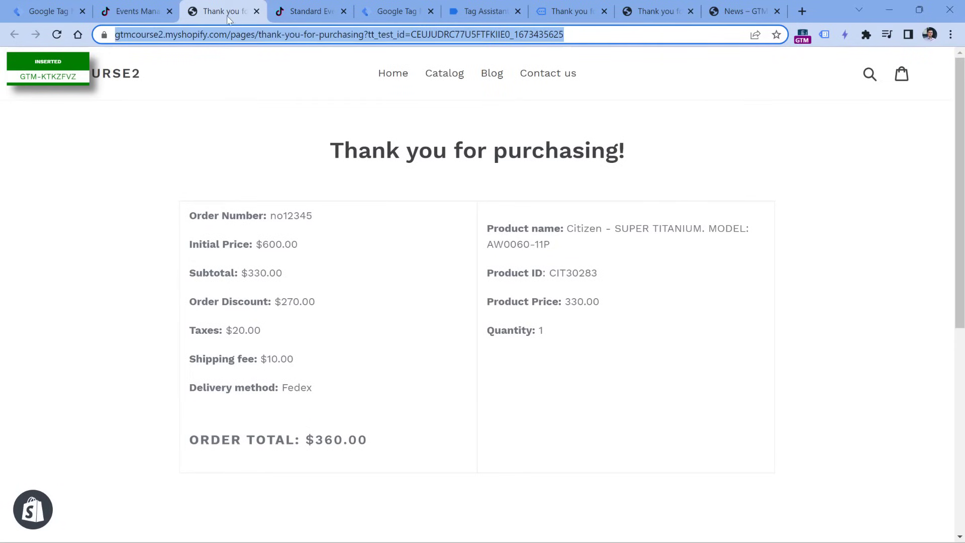
click(570, 12)
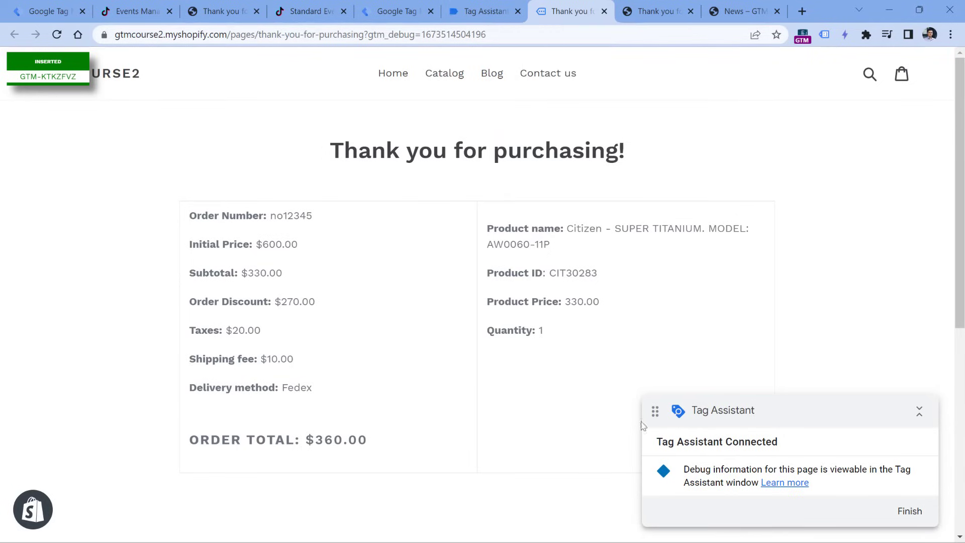
drag(655, 442, 795, 447)
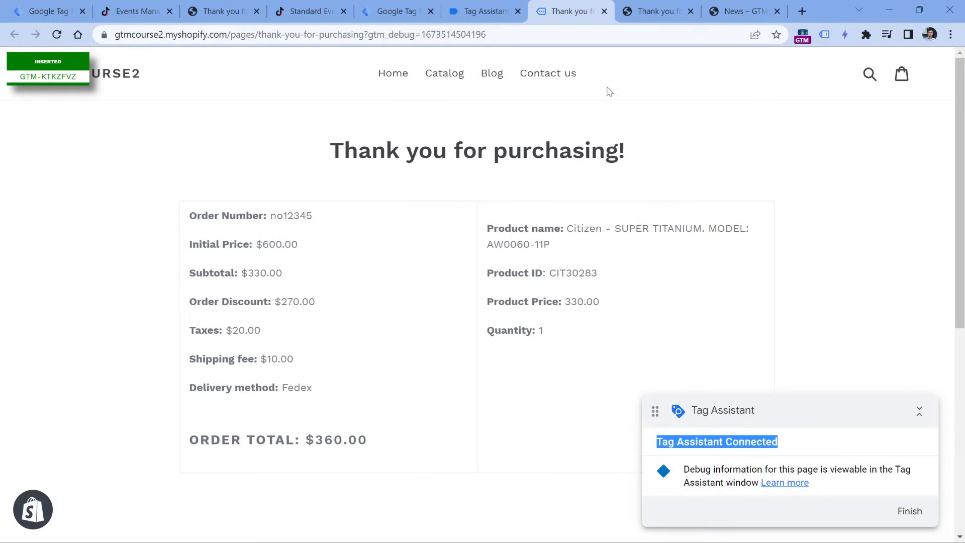
click(558, 34)
key(ctrl+a)
key(ctrl+v)
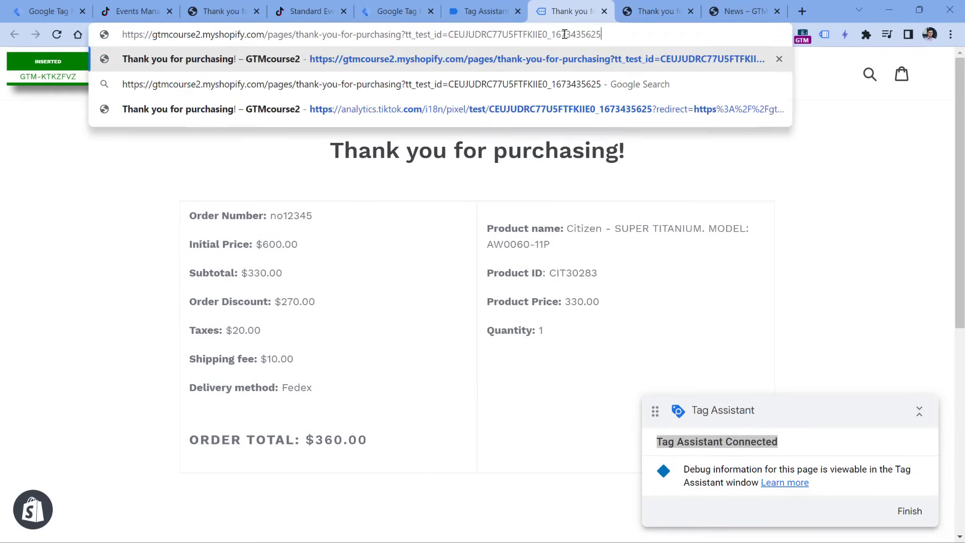
key(Return)
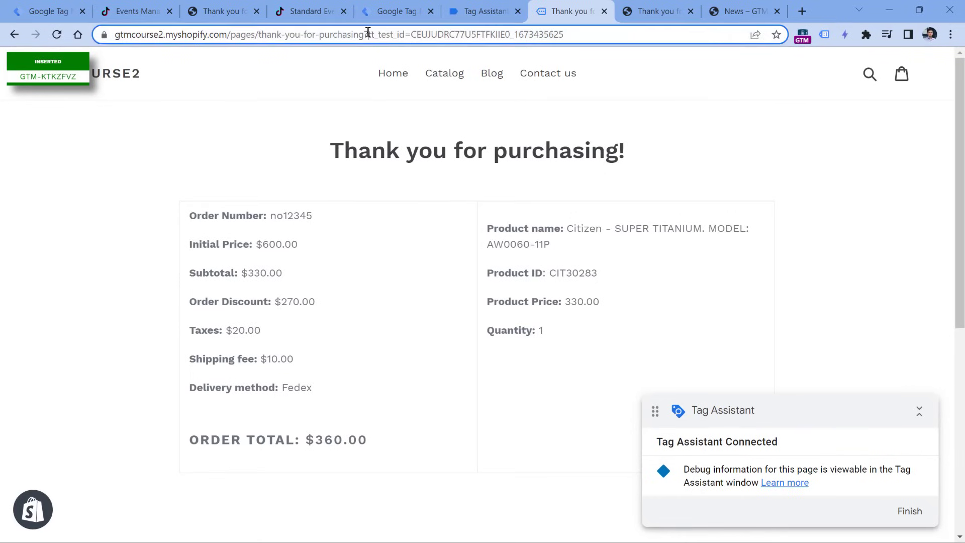
drag(369, 34, 575, 34)
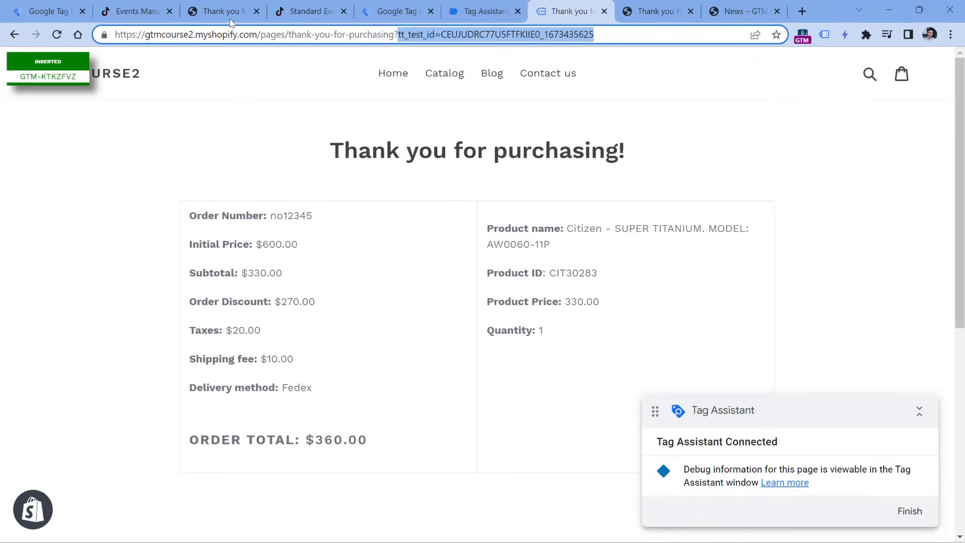
Inspect the Complete Payment event's parameters in the TikTok pixel's Test Events activity.
click(138, 12)
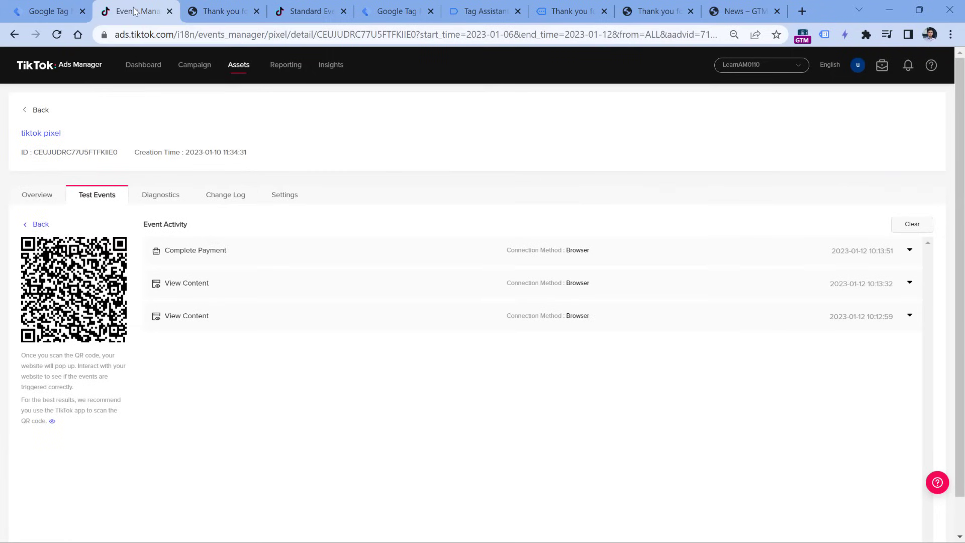
click(210, 252)
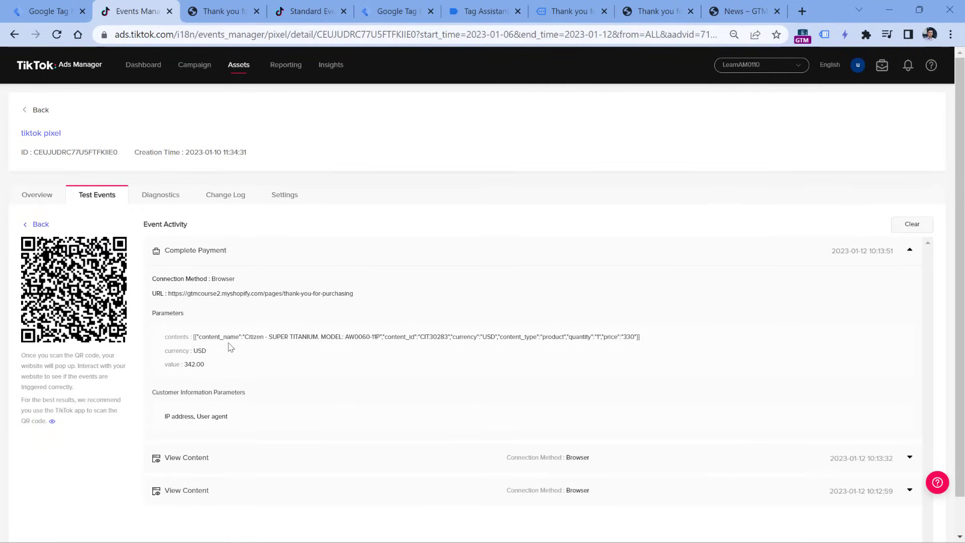
drag(197, 337, 427, 336)
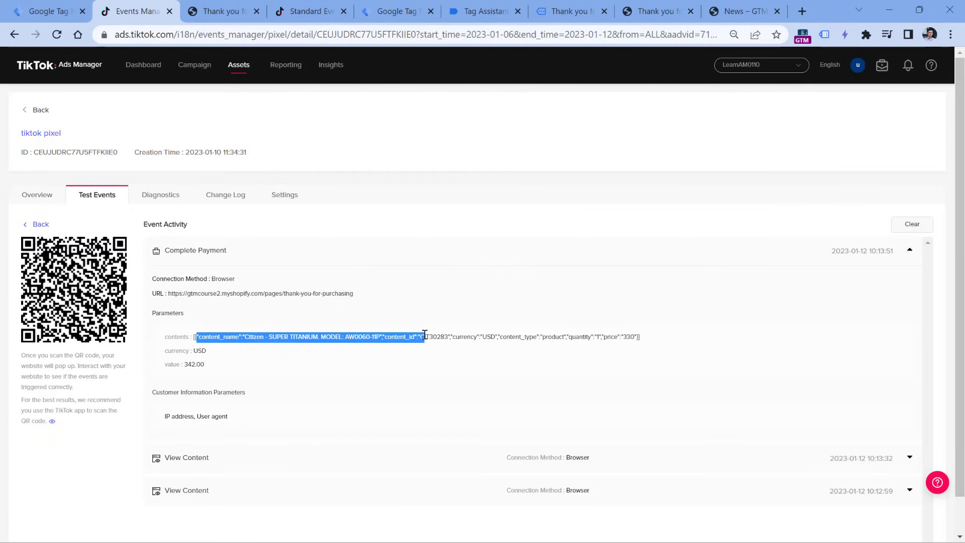
click(411, 352)
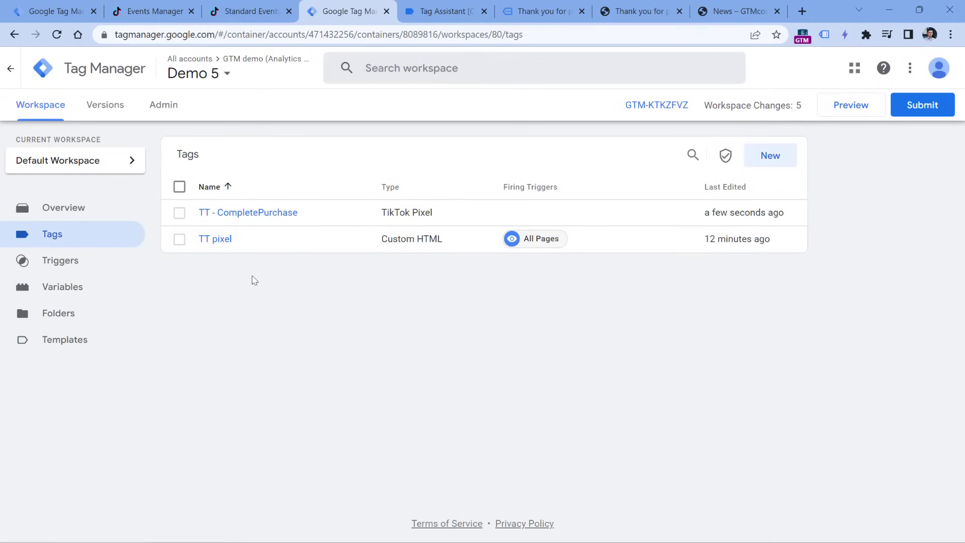
Open the TT - CompletePurchase tag in Google Tag Manager and expand its Object Properties.
click(254, 212)
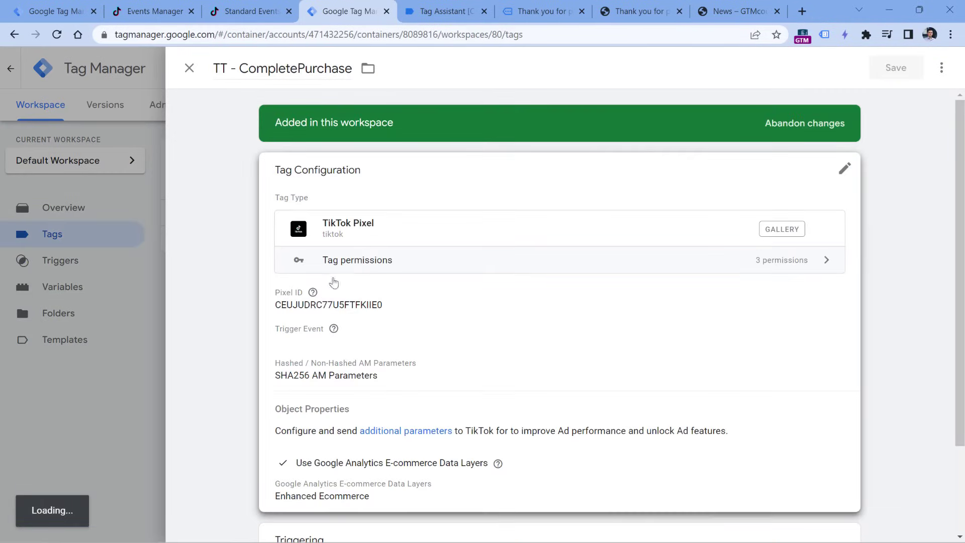
click(334, 280)
scroll(462, 282, down, 3)
scroll(458, 251, down, 5)
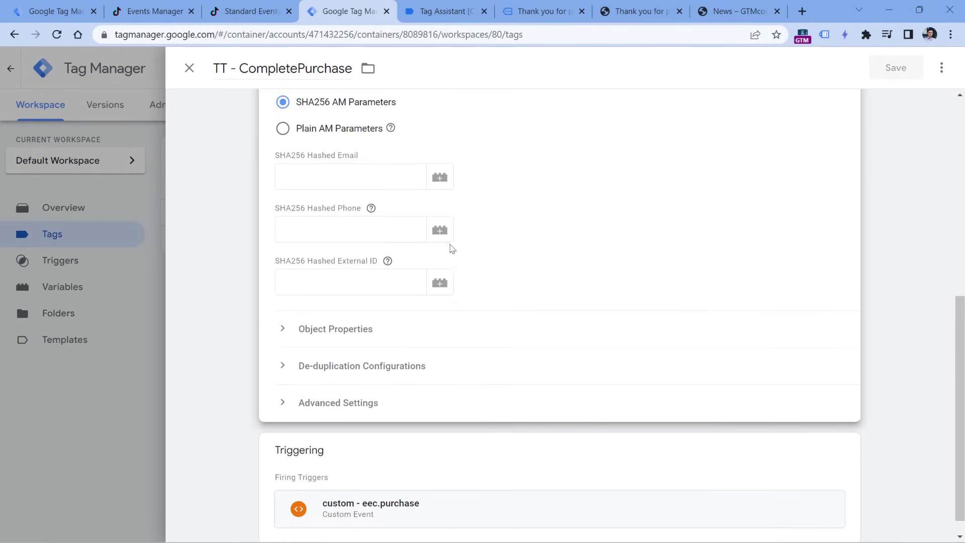
click(284, 307)
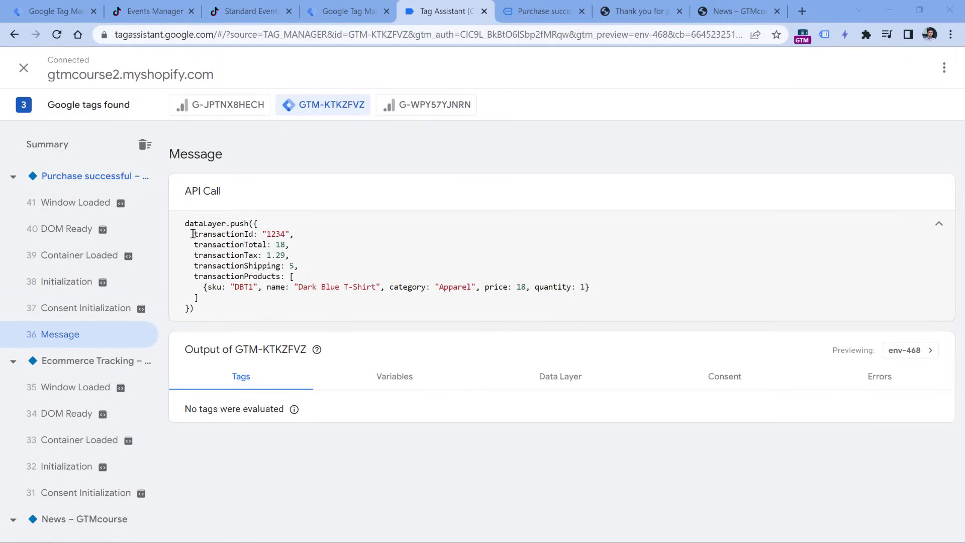
Examine the transaction parameters in Tag Assistant's dataLayer.push message and the tag's Standard Ecommerce option.
drag(192, 232, 209, 304)
click(223, 269)
drag(193, 266, 305, 270)
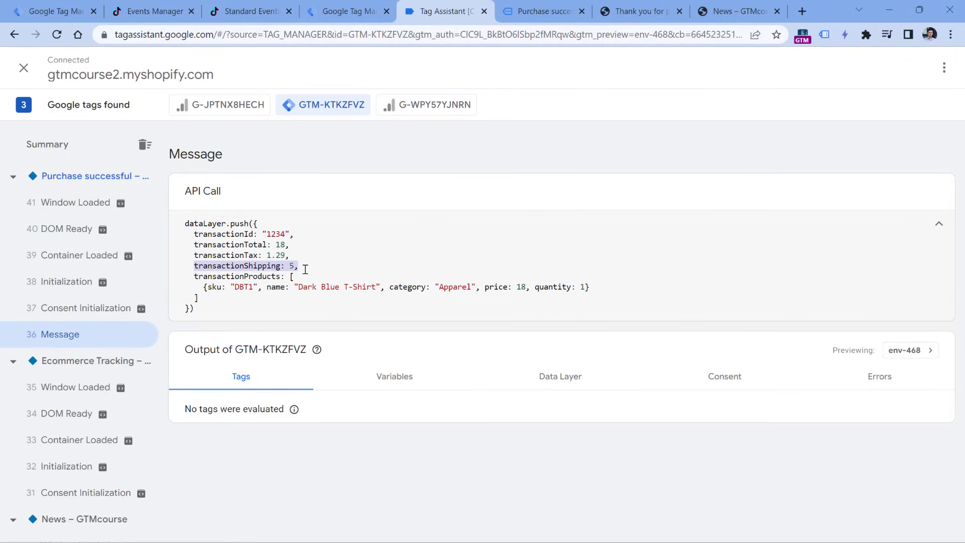
click(305, 270)
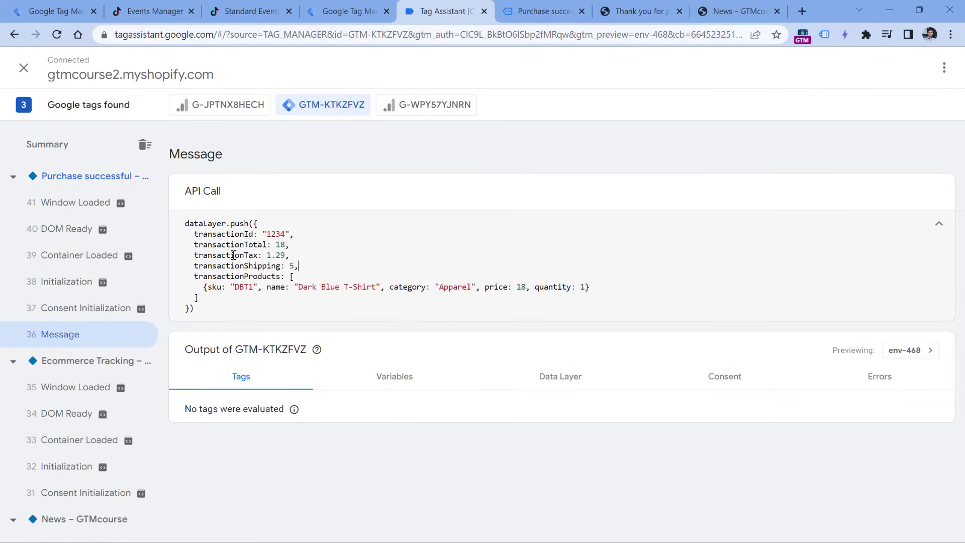
click(353, 9)
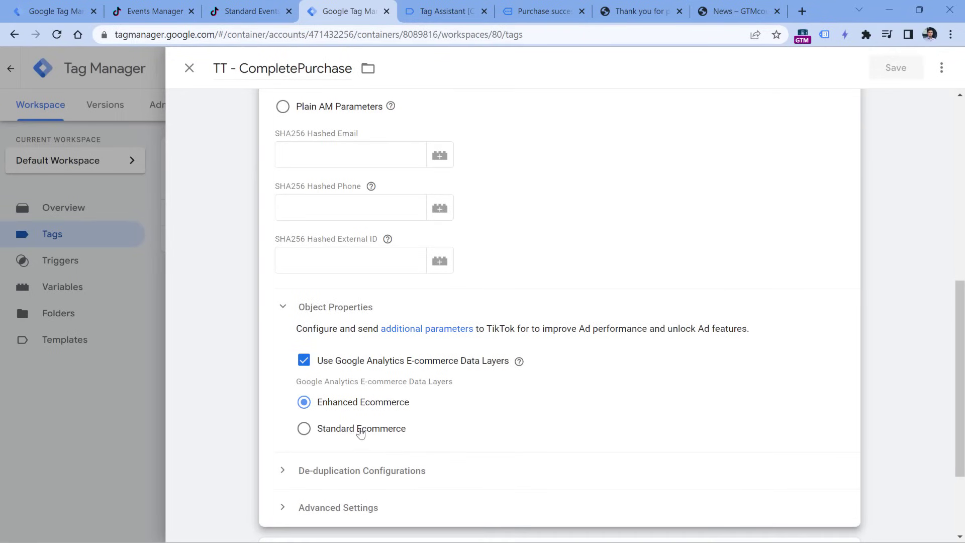
click(440, 11)
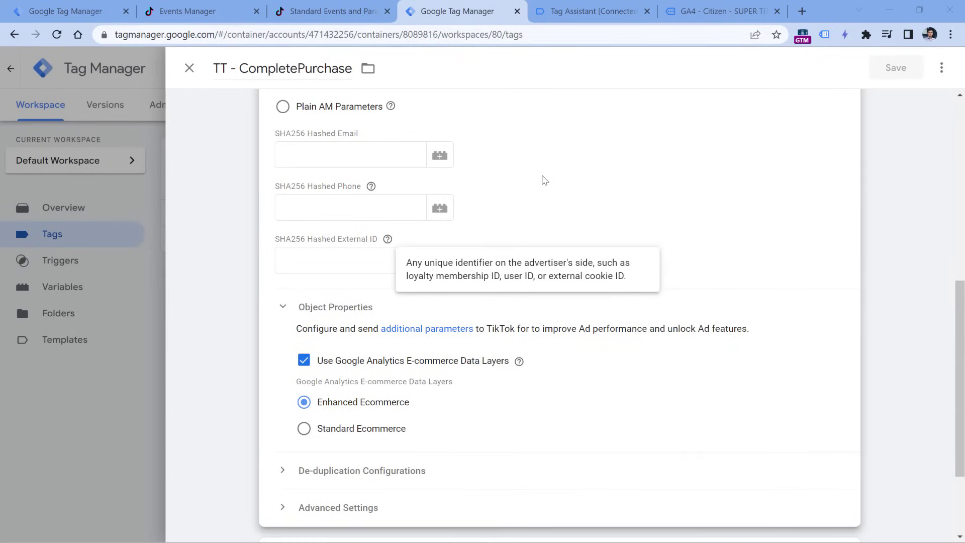
In the tag's sequencing settings, set TT pixel as the setup tag that fires before TT - CompletePurchase.
scroll(542, 179, up, 8)
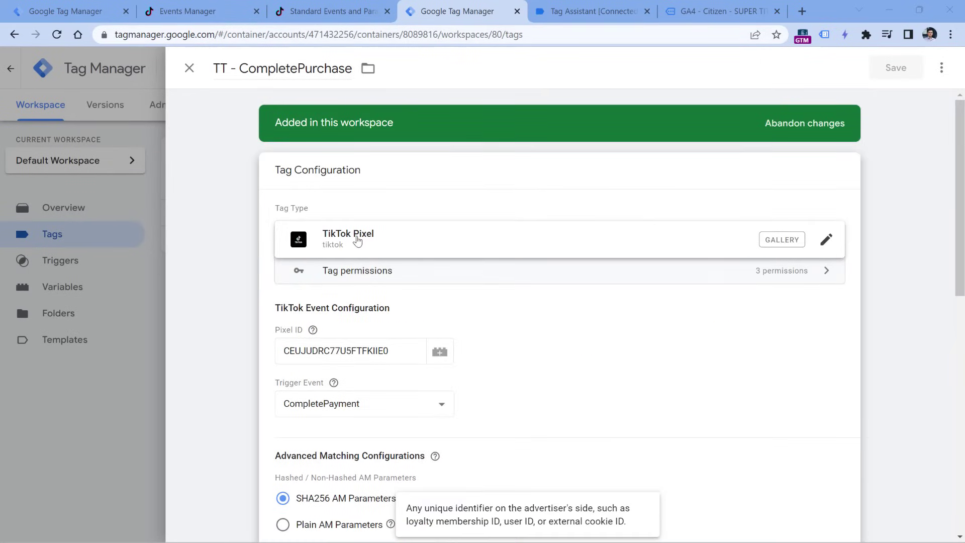
scroll(353, 238, down, 10)
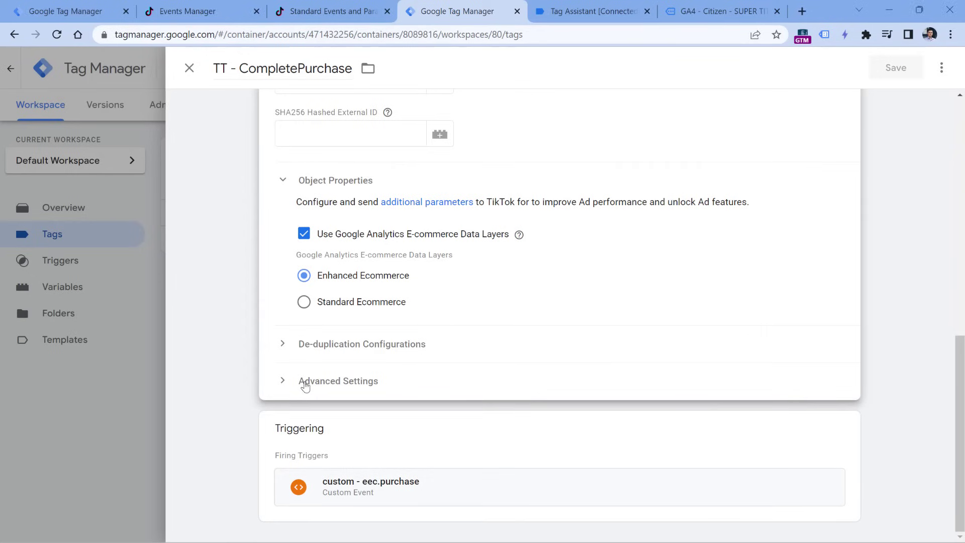
click(305, 382)
scroll(497, 253, down, 5)
click(330, 315)
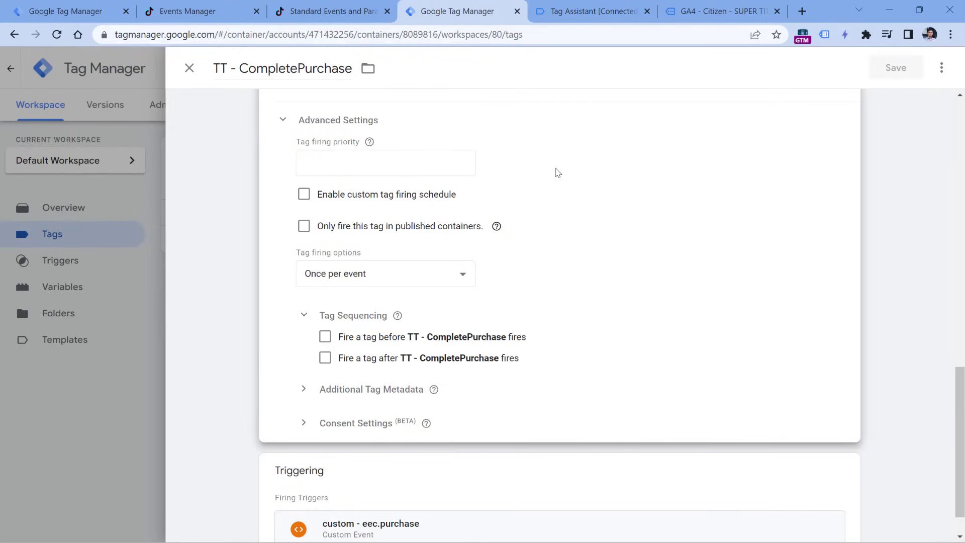
click(325, 337)
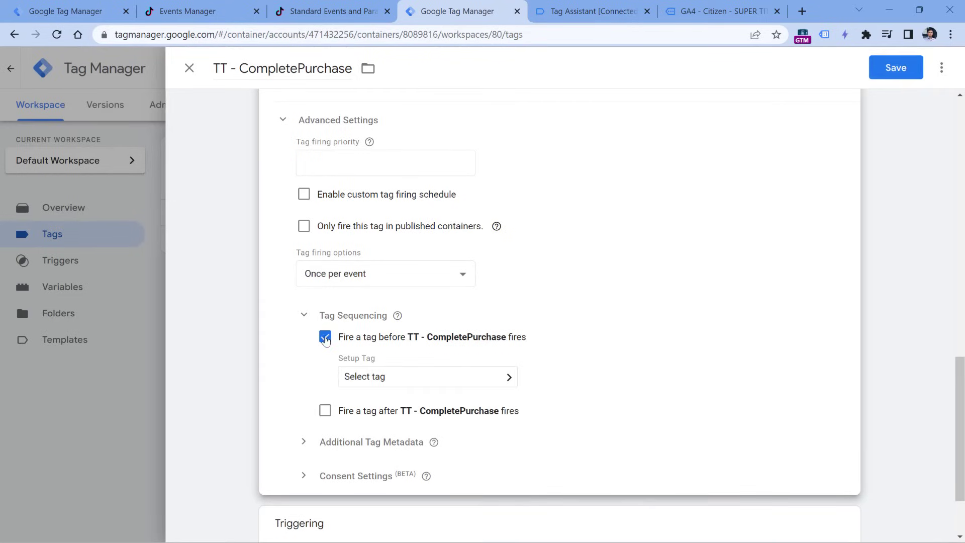
click(423, 378)
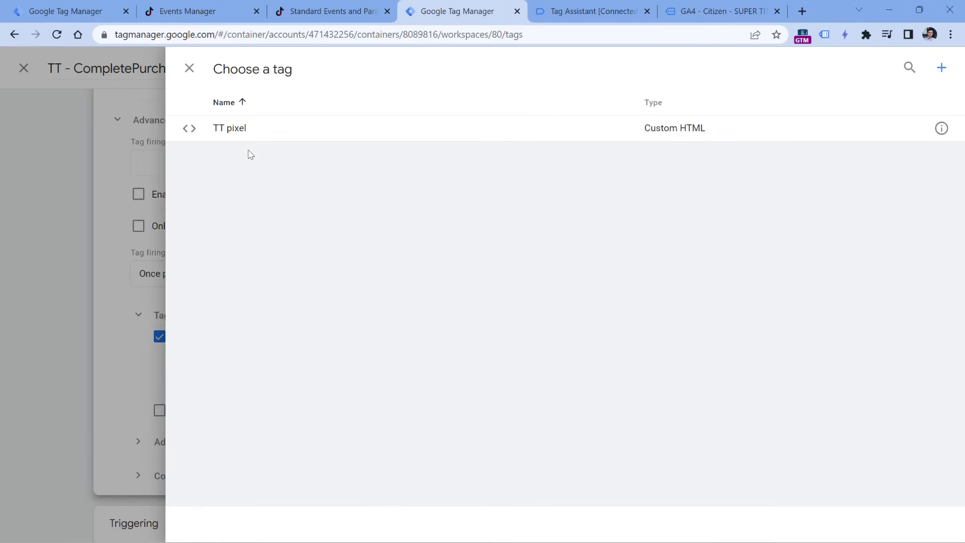
click(280, 129)
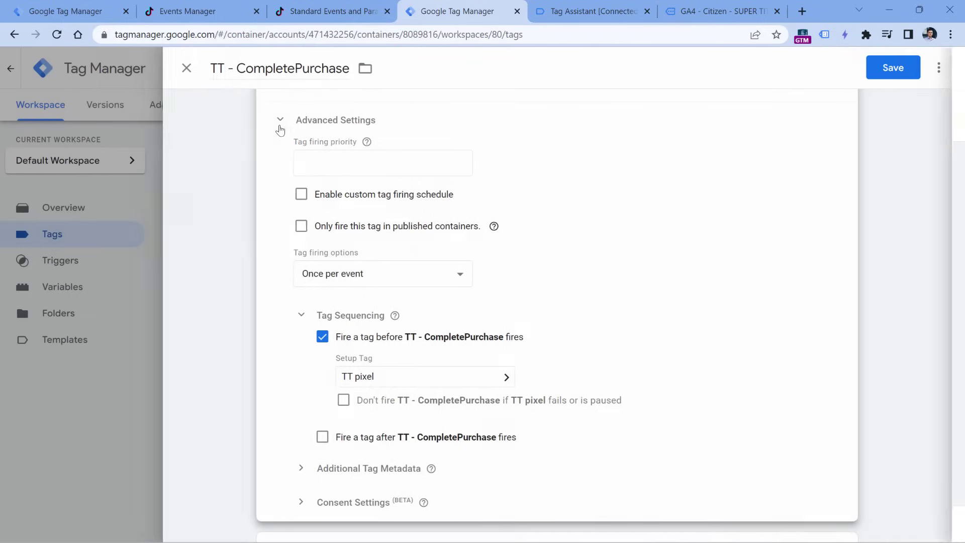
Review the TT - CompletePurchase tag's event configuration, sequencing and trigger, and save the tag.
scroll(556, 270, up, 10)
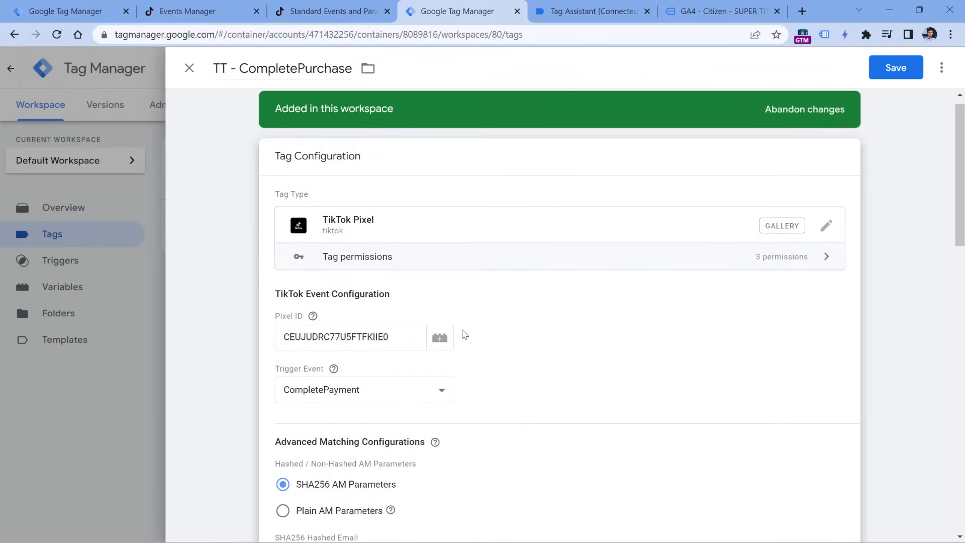
scroll(508, 340, down, 10)
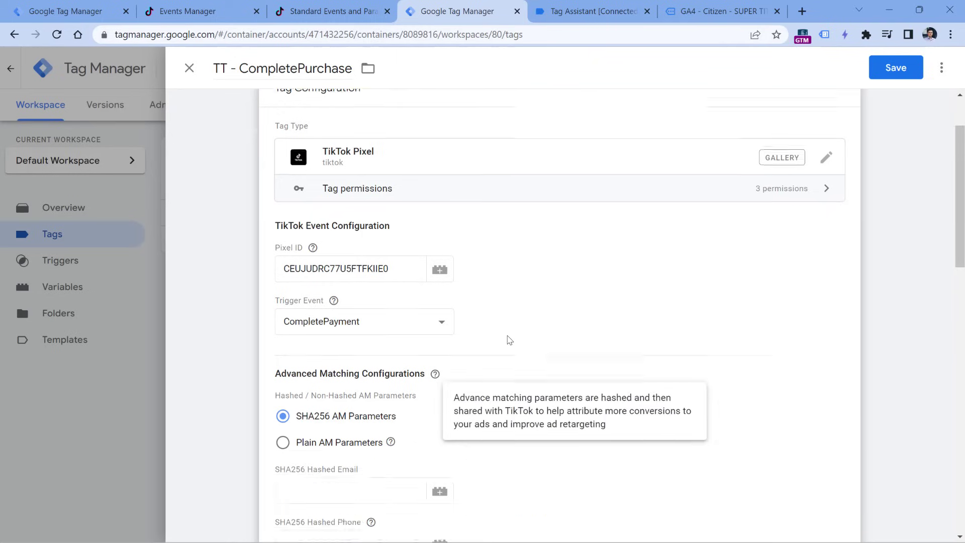
scroll(513, 307, down, 3)
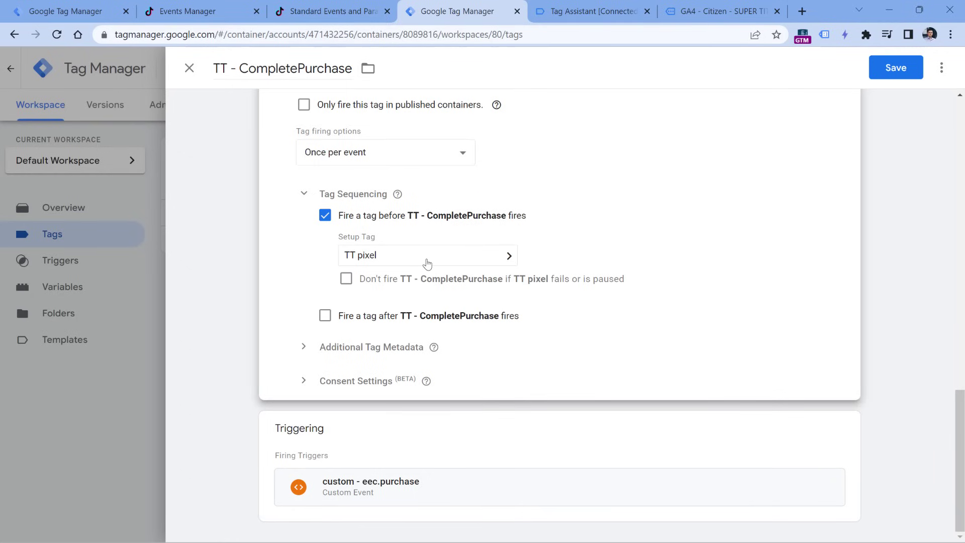
scroll(442, 253, up, 10)
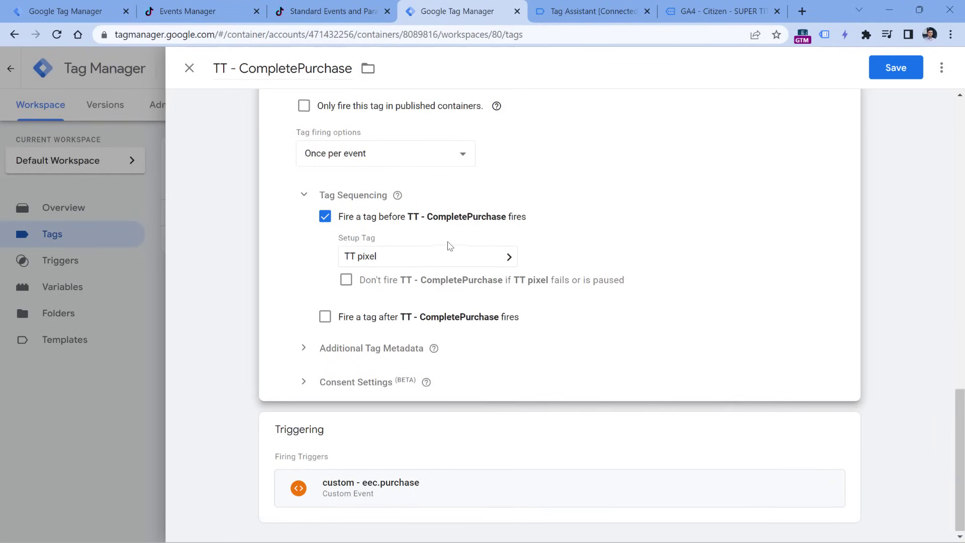
scroll(450, 248, up, 4)
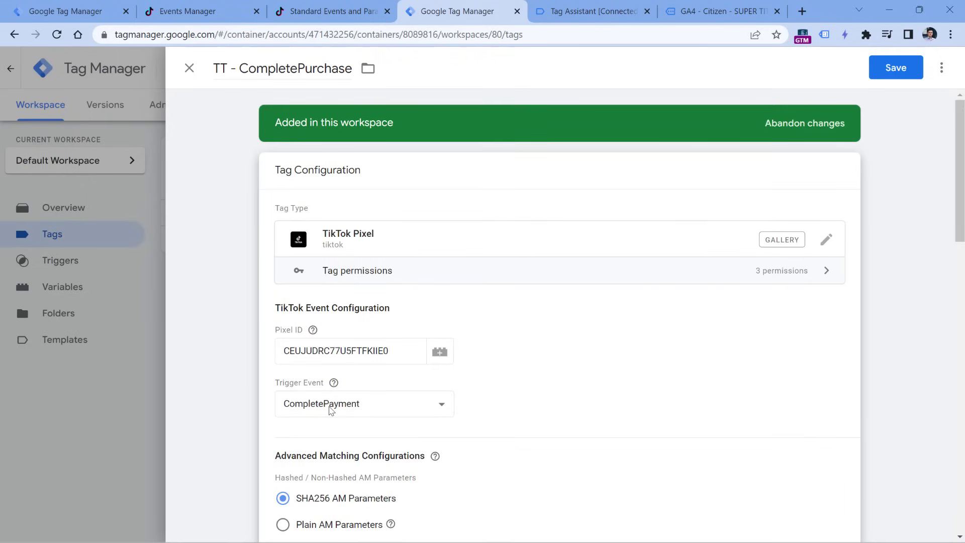
scroll(495, 362, down, 14)
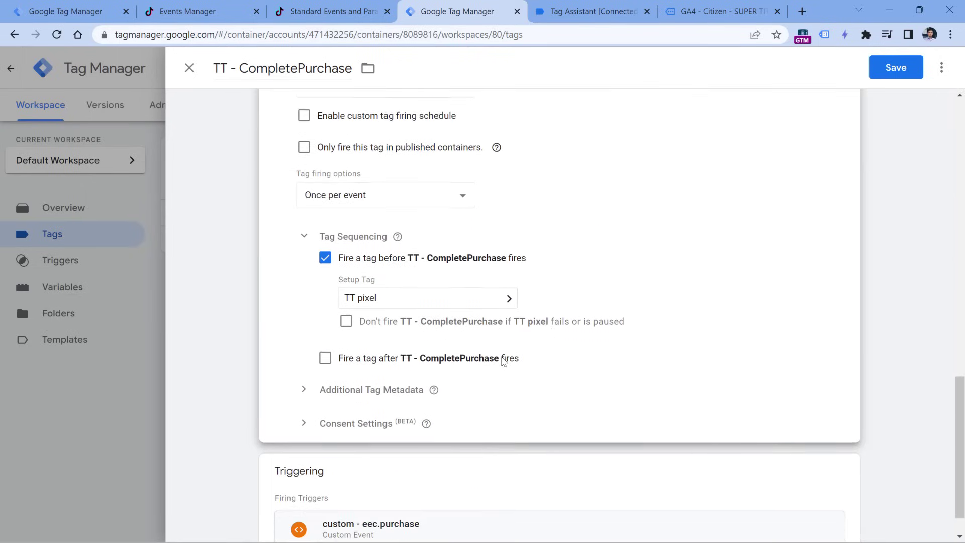
scroll(503, 360, down, 1)
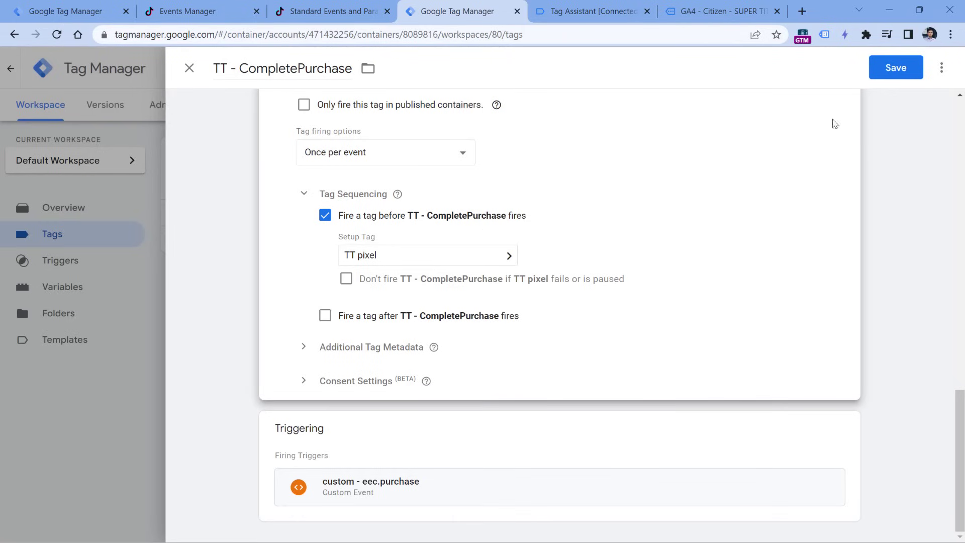
click(895, 70)
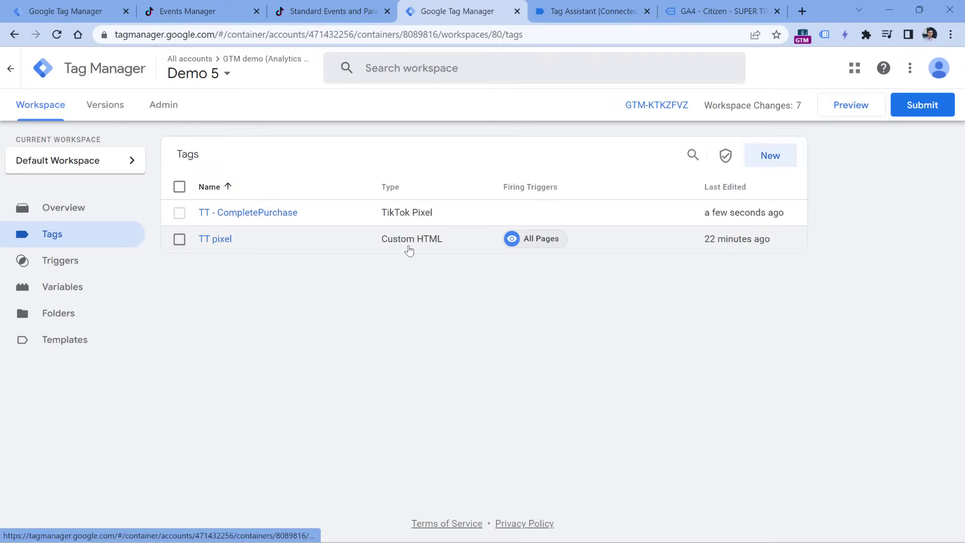
Open the TT pixel tag and check its firing option and triggers.
click(218, 243)
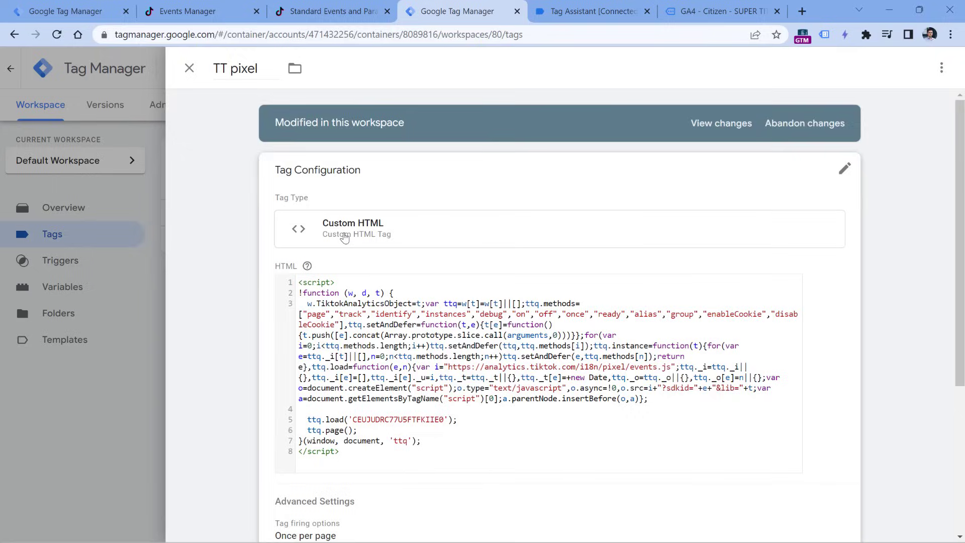
scroll(392, 329, down, 4)
click(386, 340)
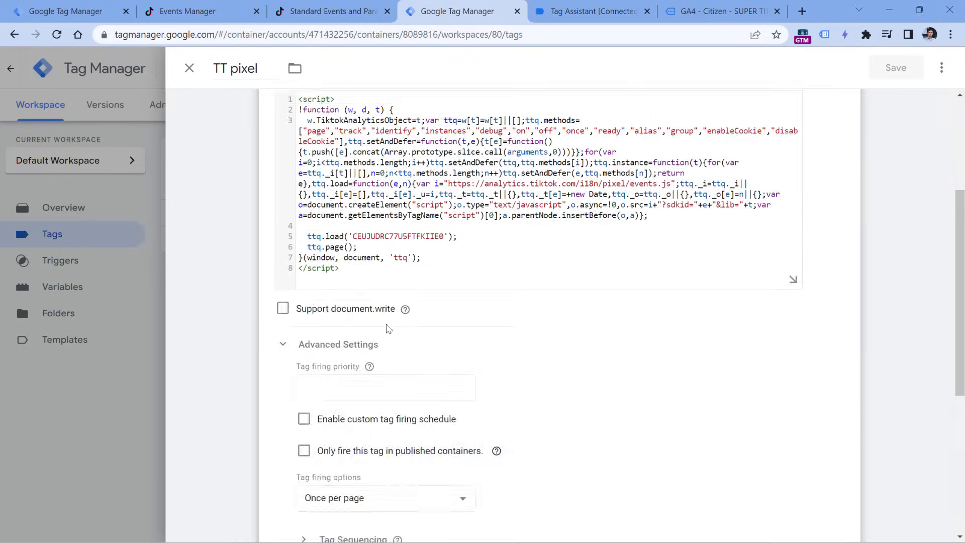
scroll(364, 281, down, 5)
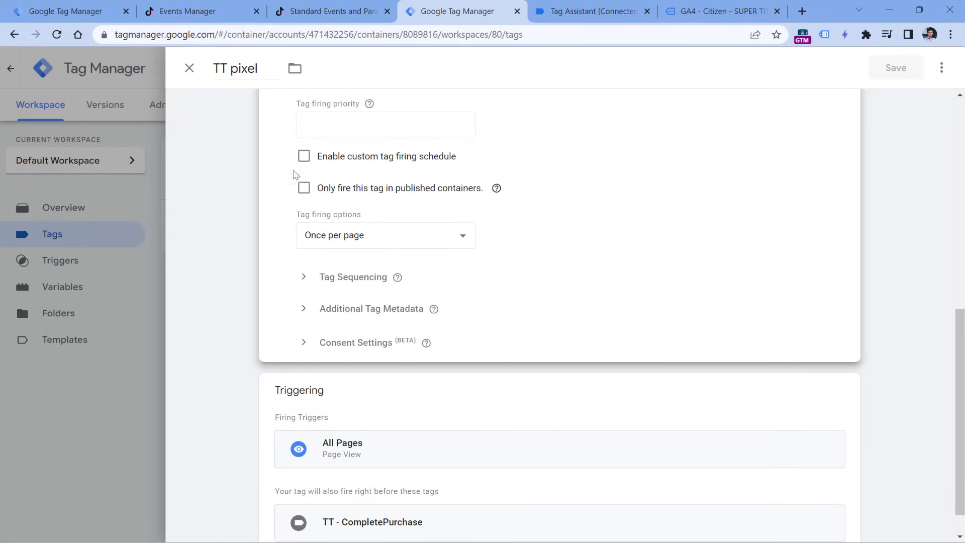
Close the TT pixel tag and examine the ecommerce object, transaction ID and item fields of the purchase event in Tag Assistant.
click(190, 69)
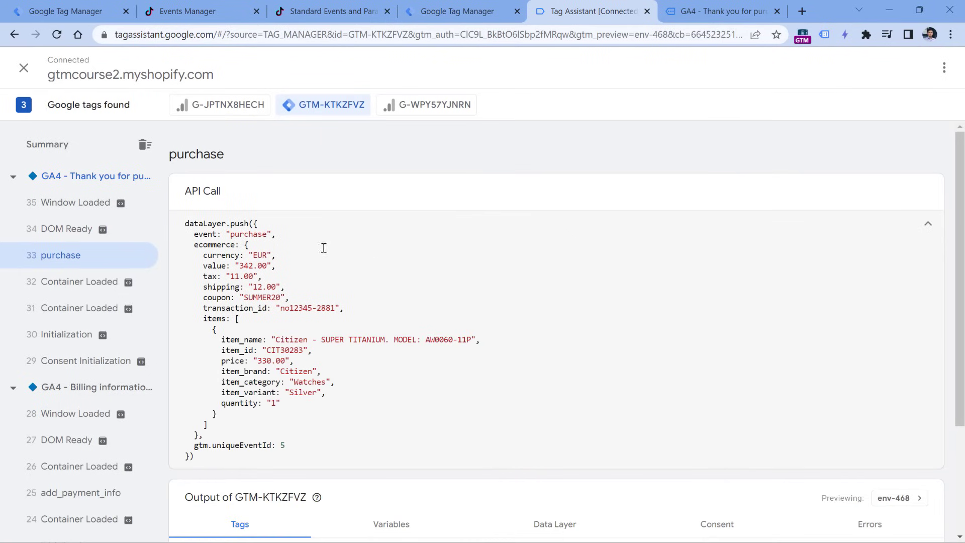
double_click(213, 245)
click(254, 307)
drag(204, 308, 262, 313)
drag(221, 340, 253, 354)
Check the Google Analytics e-commerce data layer option in the TT - CompletePurchase tag's object properties, and close the tag.
click(457, 11)
click(223, 216)
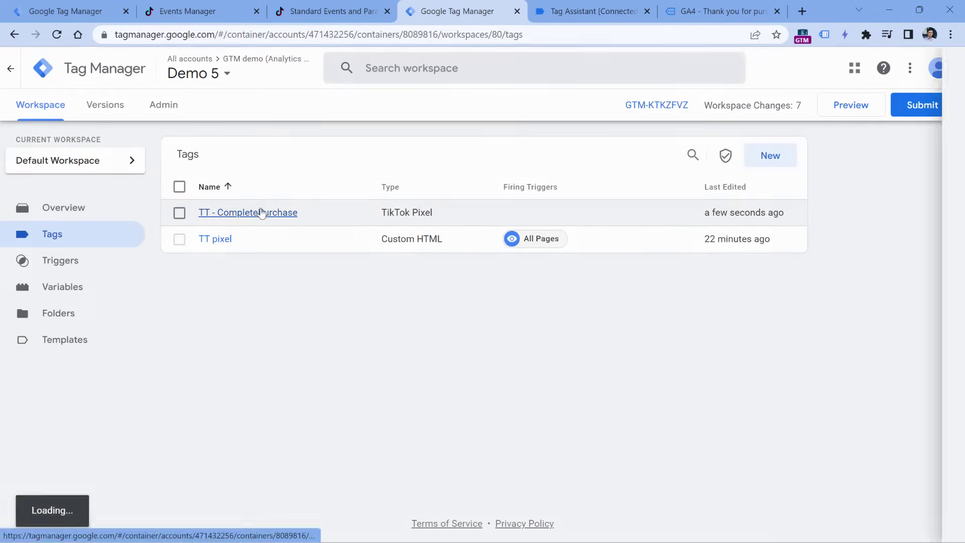
scroll(385, 229, down, 4)
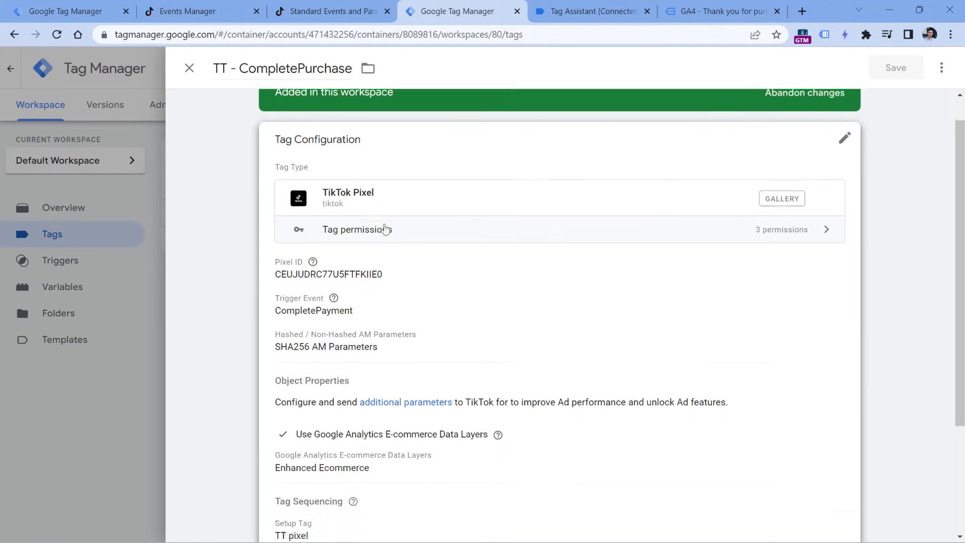
click(484, 298)
scroll(432, 325, down, 5)
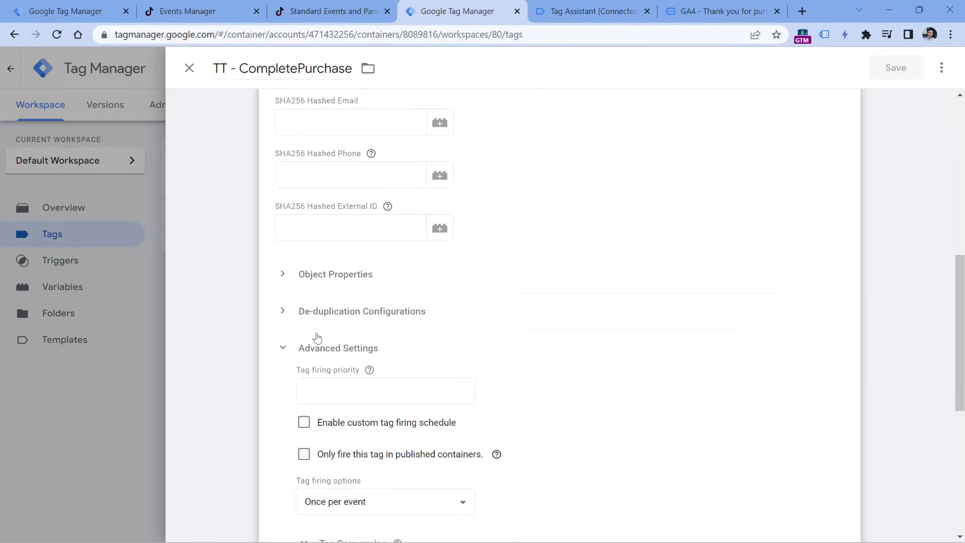
click(284, 348)
click(288, 309)
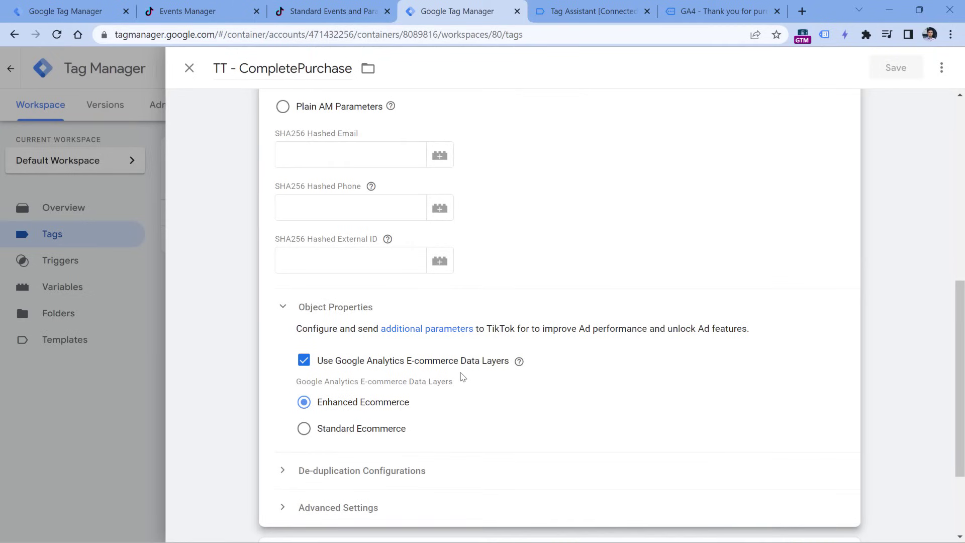
click(189, 68)
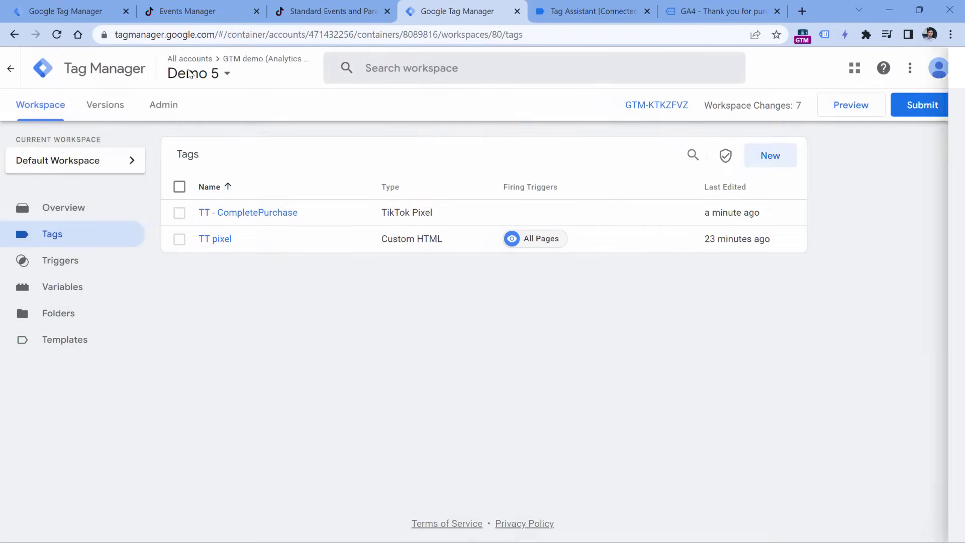
Create a Data Layer Variable that reads the key ecommerce, using data layer Version 1.
click(63, 287)
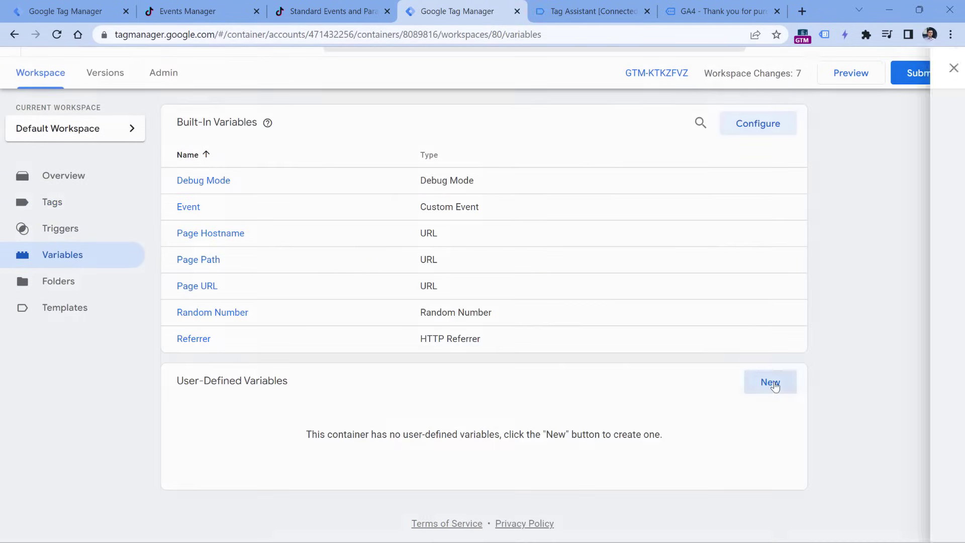
click(771, 382)
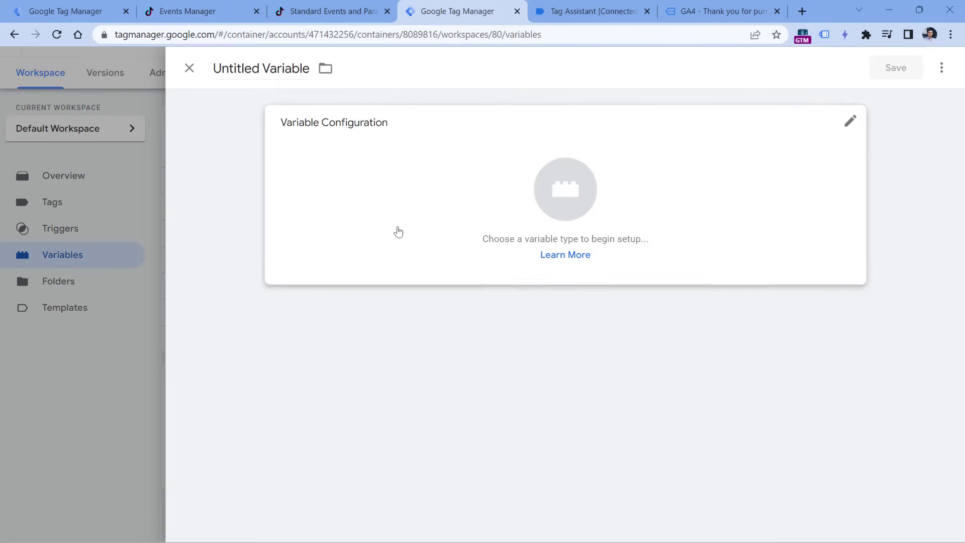
click(417, 198)
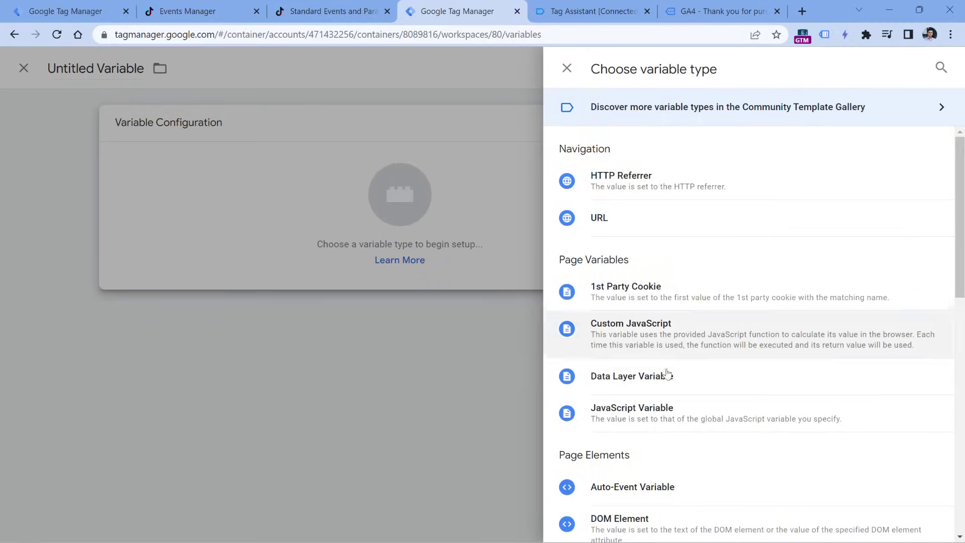
click(645, 378)
click(347, 260)
text(ecommerce)
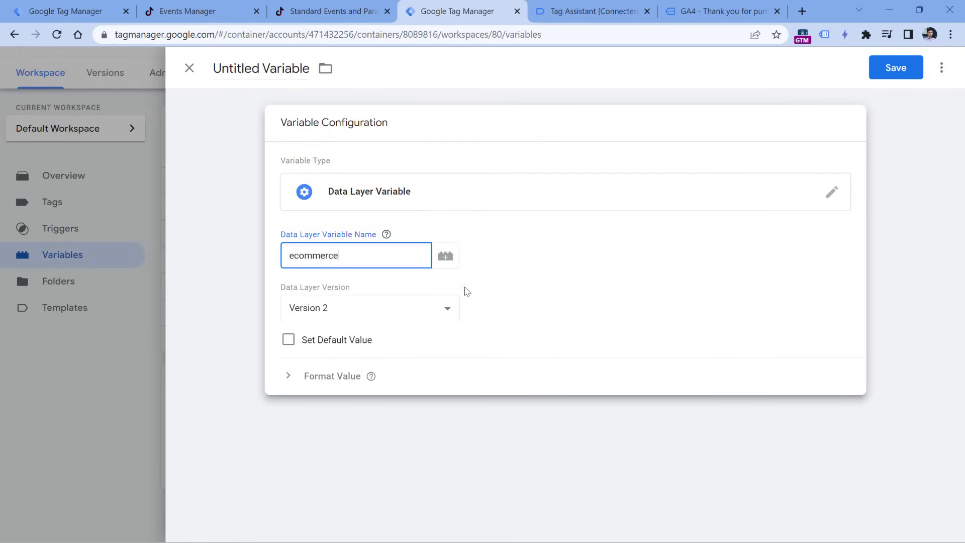
click(371, 314)
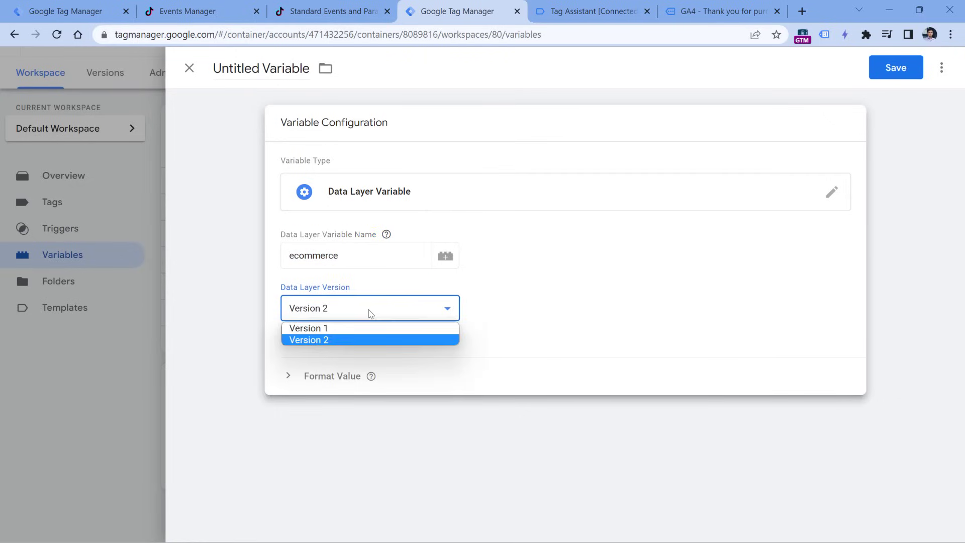
click(315, 328)
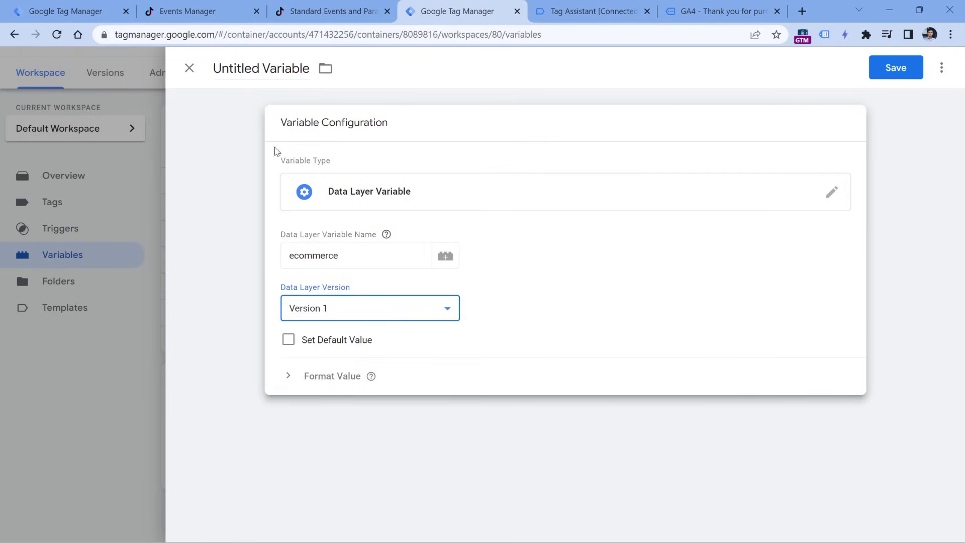
Name the data layer variable dlv ecommerce v1 and save it.
click(258, 72)
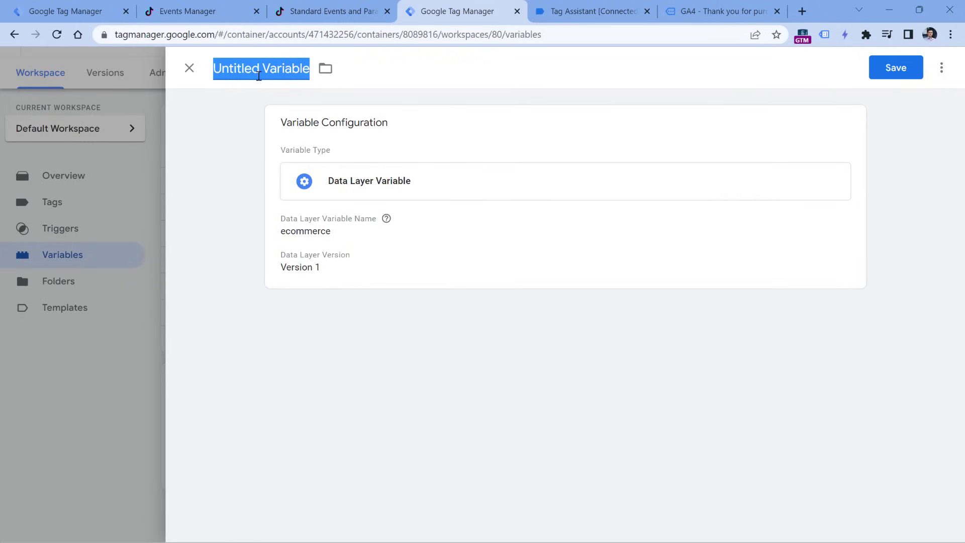
text(dlv ecommerce)
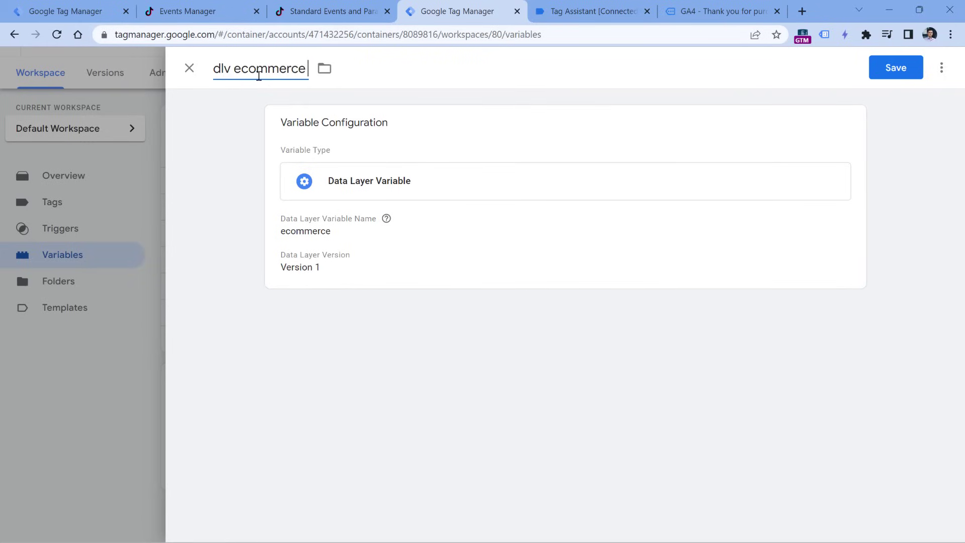
text( v1)
click(896, 73)
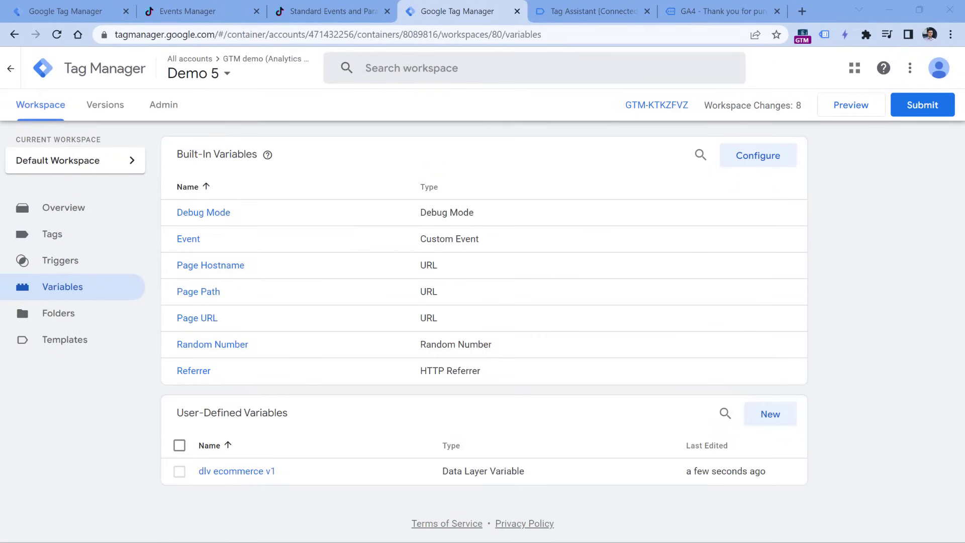
Create a Custom JavaScript variable whose function maps the ecommerce items to content_id, price, quantity and content_name.
click(771, 420)
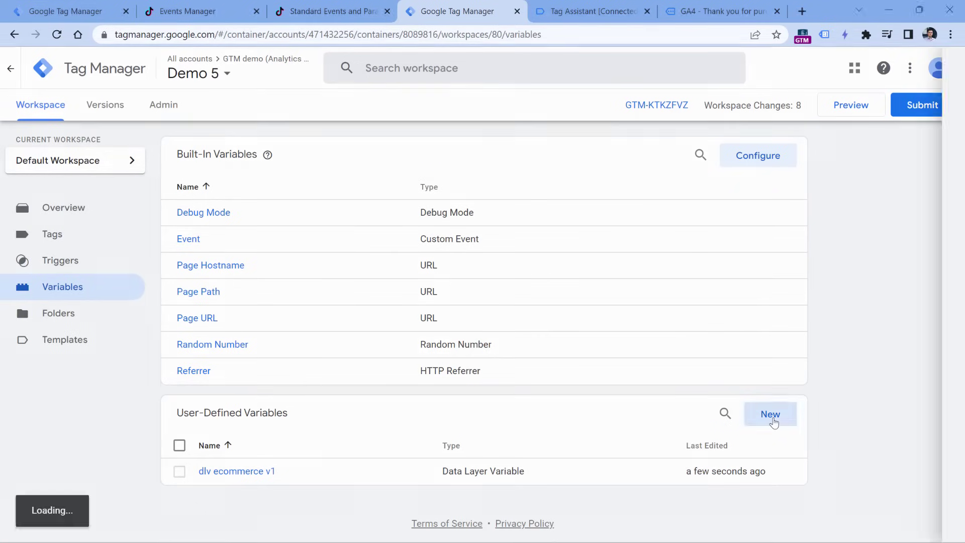
click(412, 188)
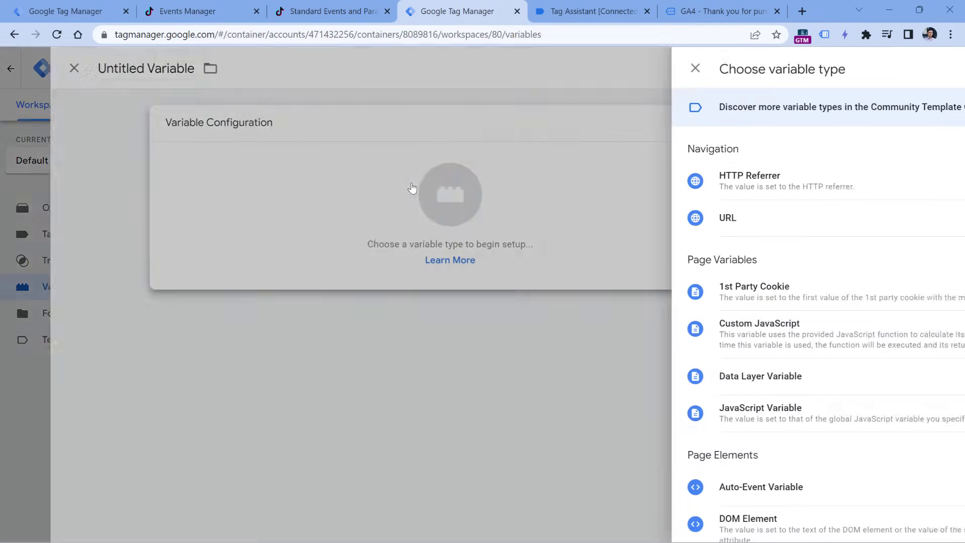
click(651, 344)
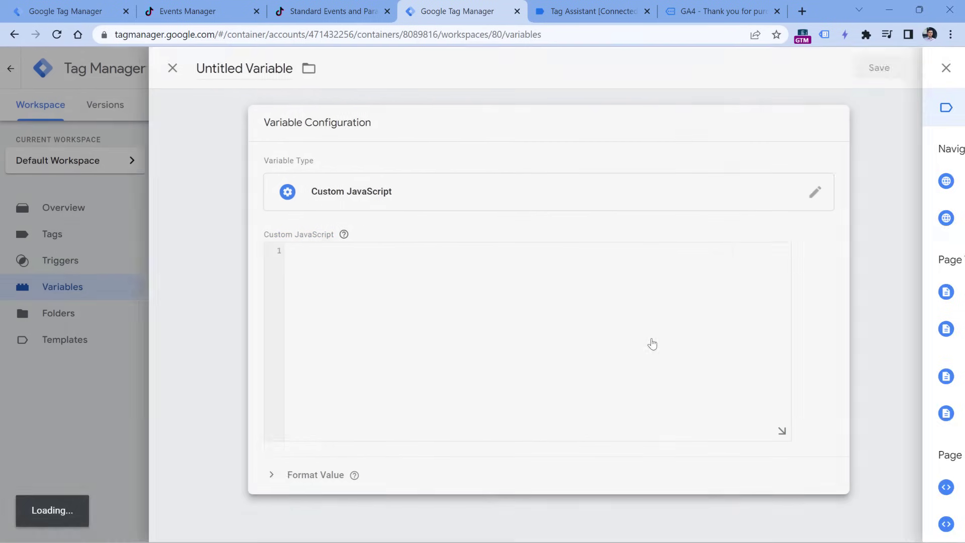
click(312, 262)
text(function(){     var ec = INSERT_YOUR_ECOMMERCE_VARIABLE_HERE;     var ecItems = ec.items     return ecItems.map(function(product){         return {             "content_id" : !!product.item_id ? product.item_id.toString() : undefined,             "price" : !!product.price ? parseFloat(product.price) : undefined,             "quantity" : !!product.quantity ? parseInt(product.quantity) : undefined,             "content_name" : !!product.item_name ? product.item_name.toString() : undefined         }     }) })
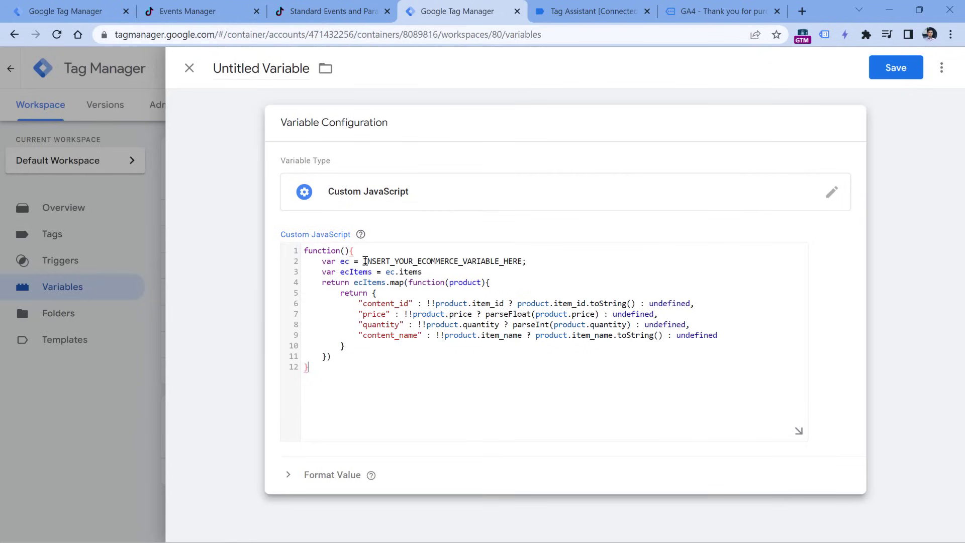
Replace the INSERT_YOUR_ECOMMERCE_VARIABLE_HERE placeholder in the code with {{dlv ecommerce v1}}.
drag(363, 261, 526, 260)
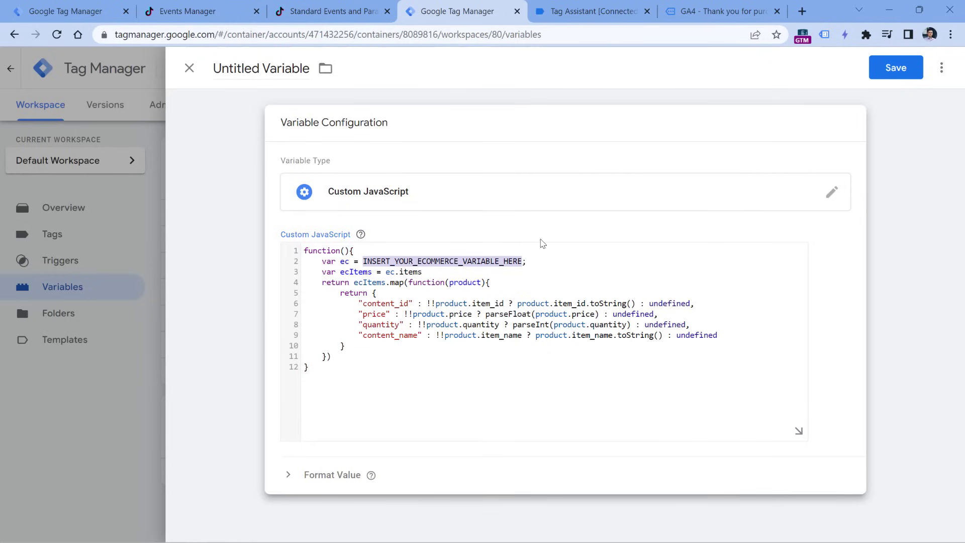
key(BackSpace)
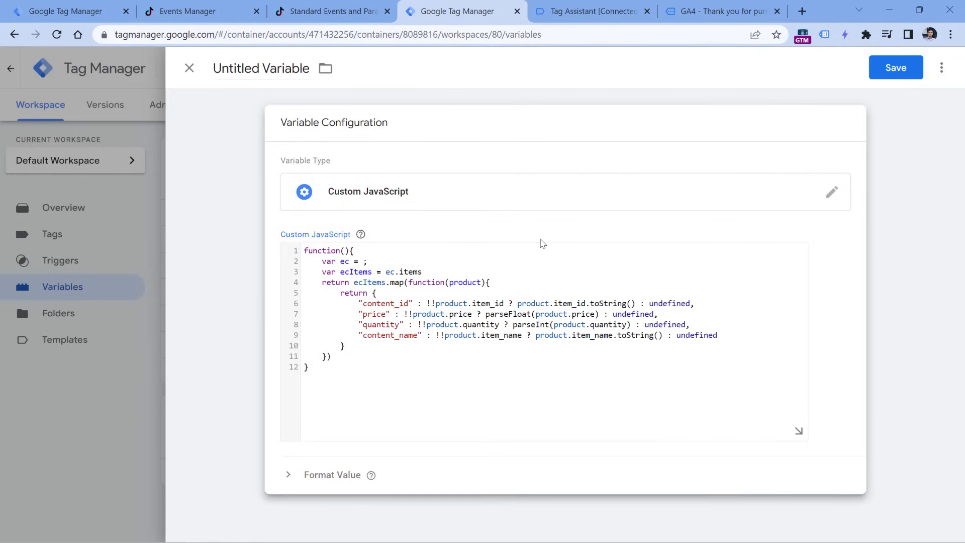
text({{)
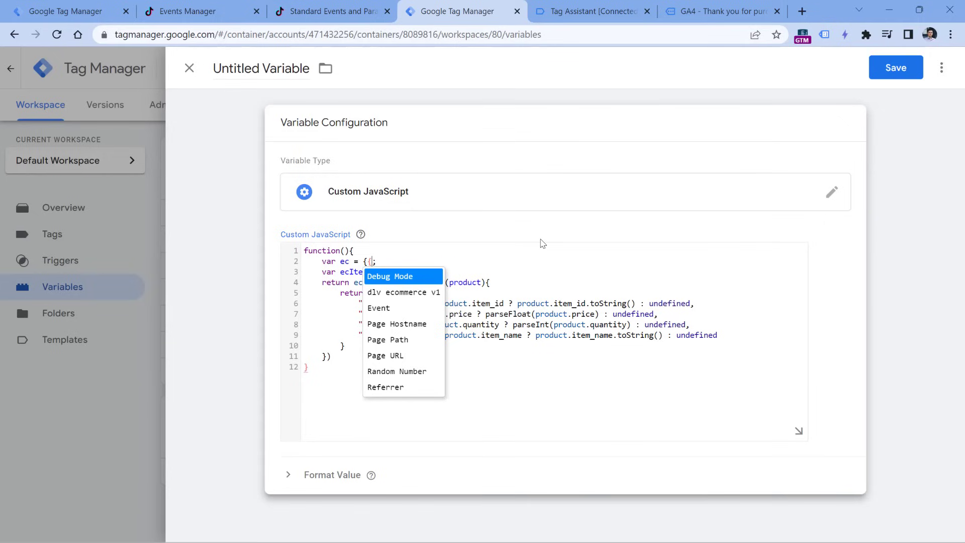
click(406, 293)
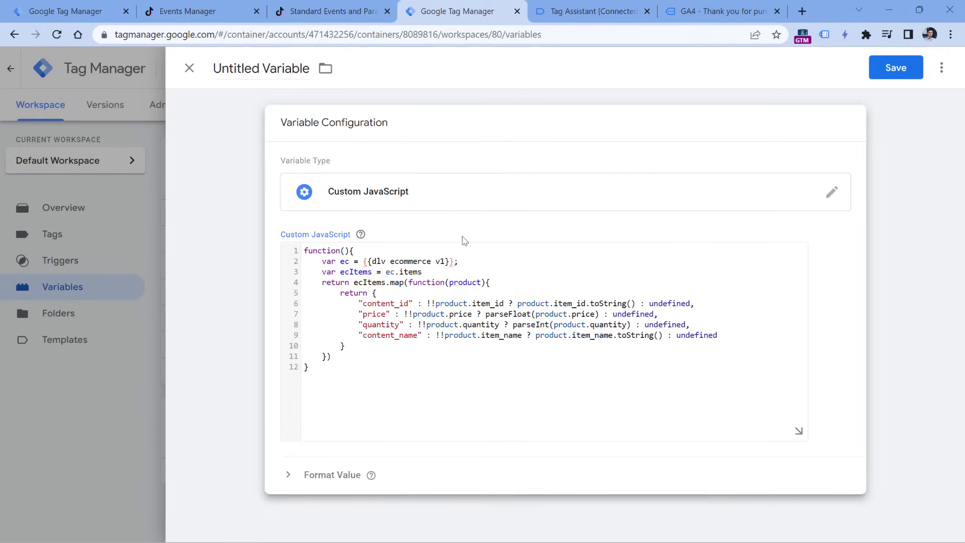
Name the Custom JavaScript variable cjs - tiktok products from ga4 and save it.
click(262, 69)
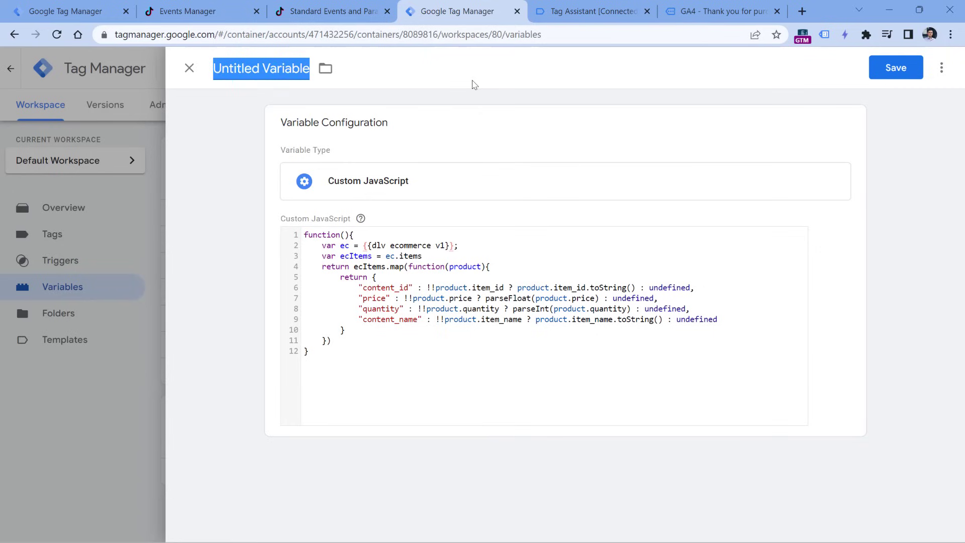
text(cjs - ti)
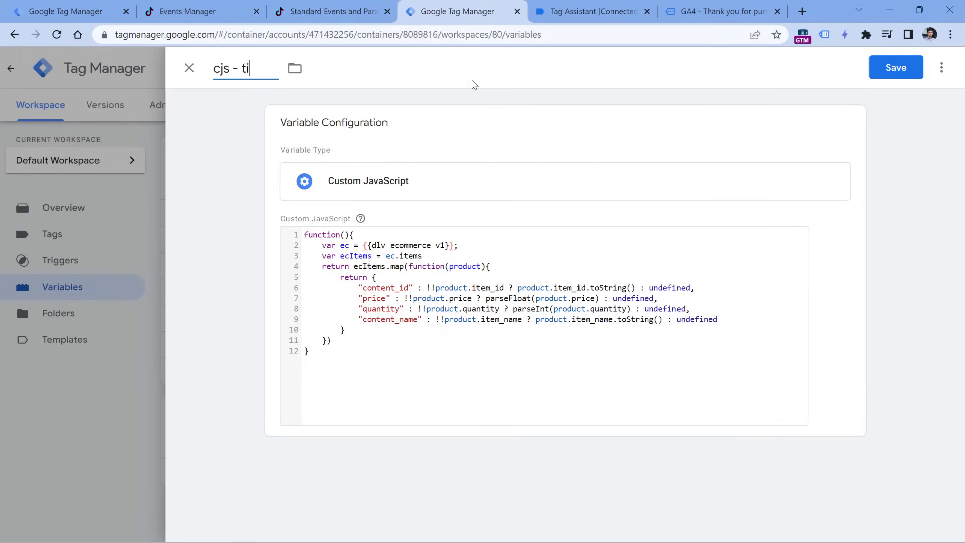
text(ktok products from ga4)
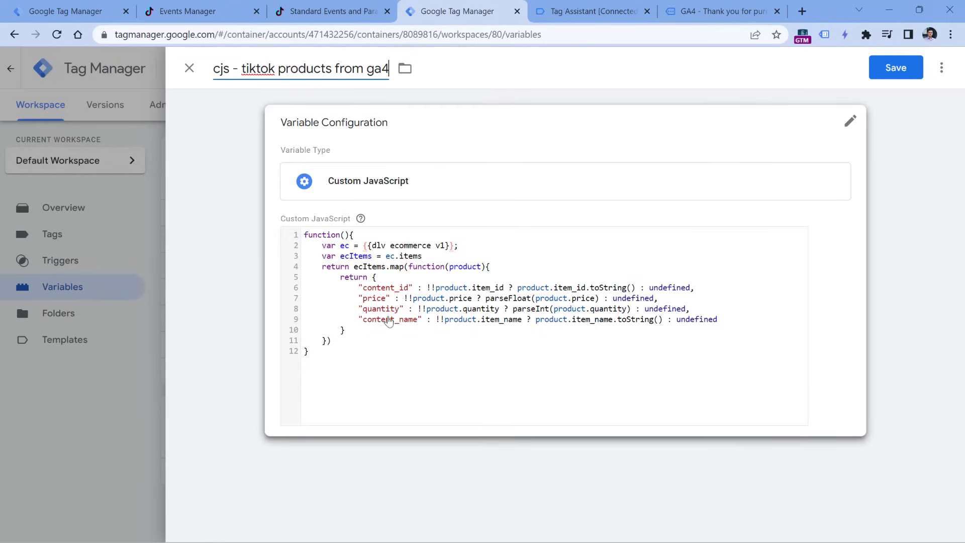
click(895, 70)
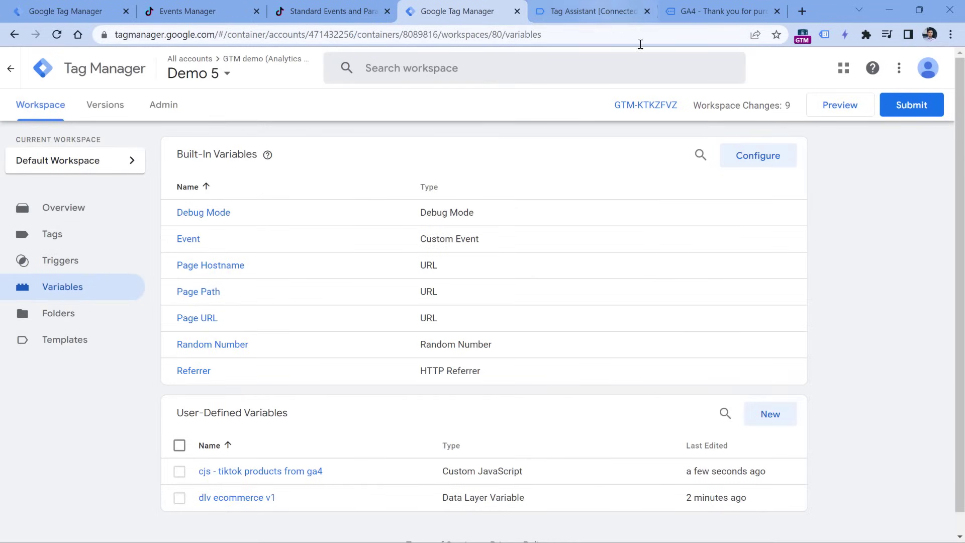
click(623, 5)
key(ctrl+w)
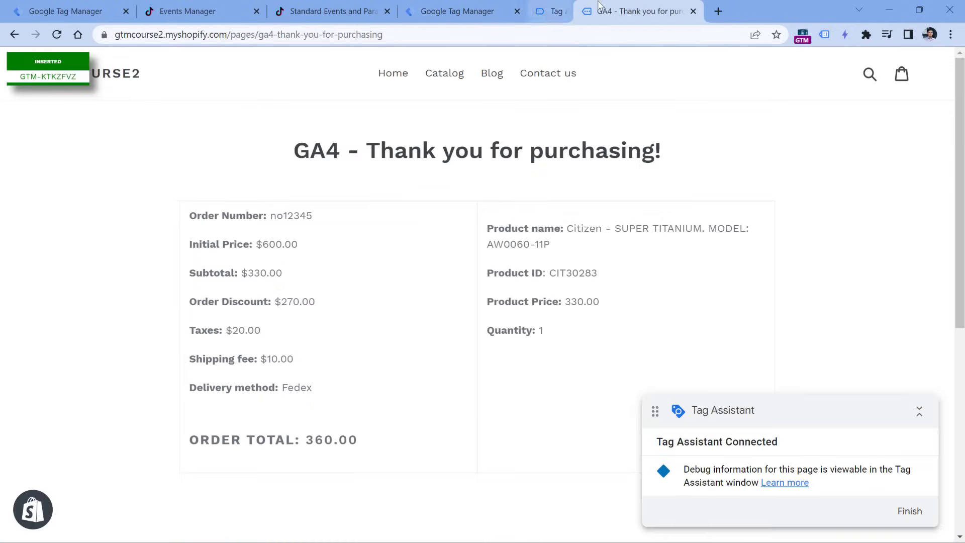
click(576, 40)
key(ctrl+w)
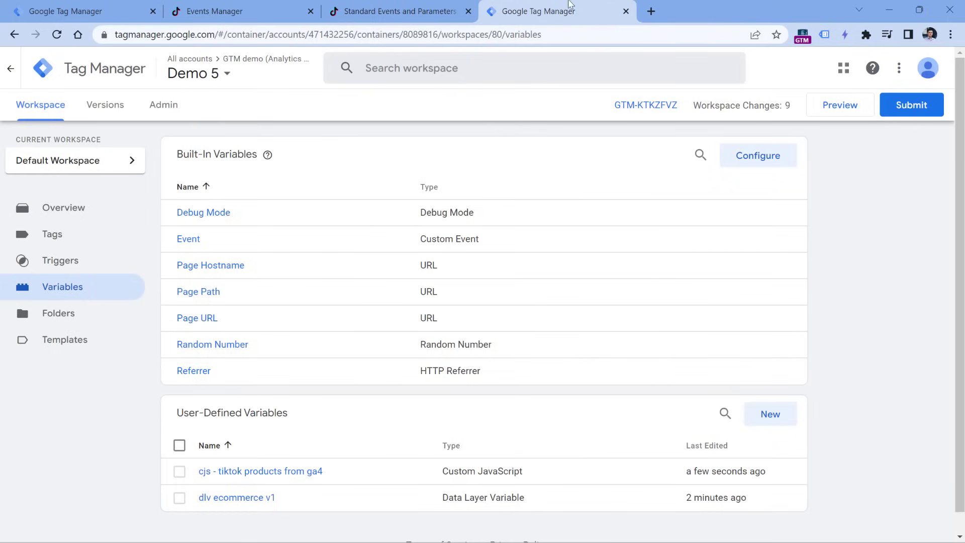
click(841, 108)
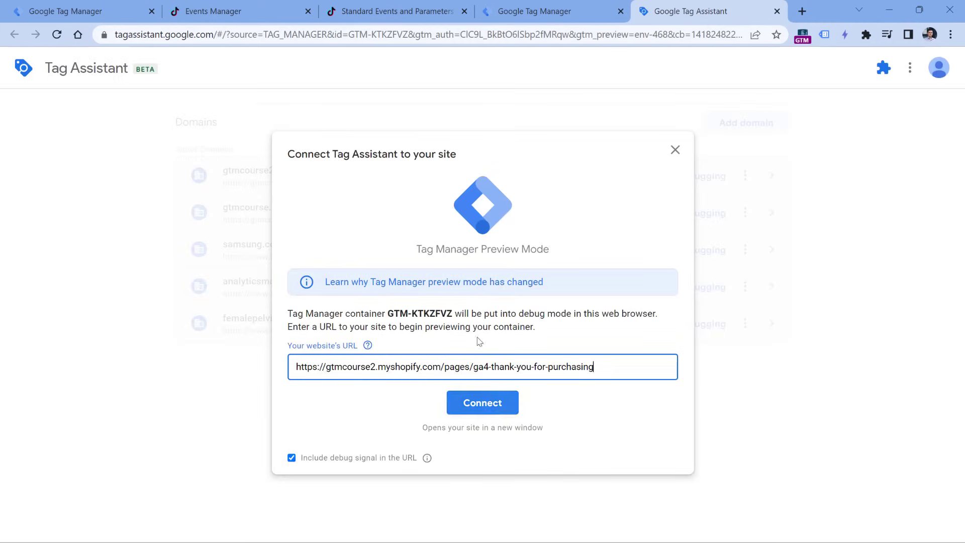
click(482, 403)
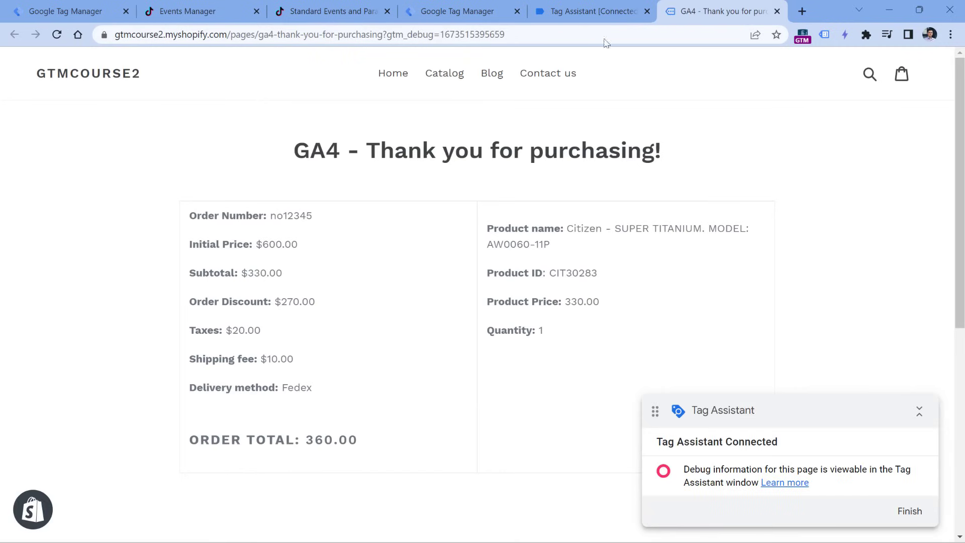
In Tag Assistant, examine the values of cjs - tiktok products from ga4 and dlv ecommerce v1 for the purchase event.
click(608, 4)
click(480, 306)
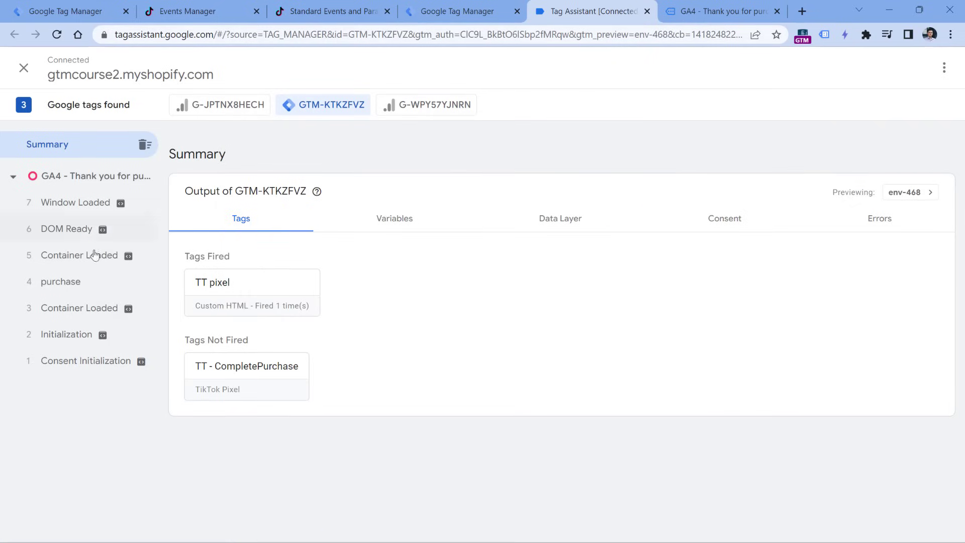
click(66, 285)
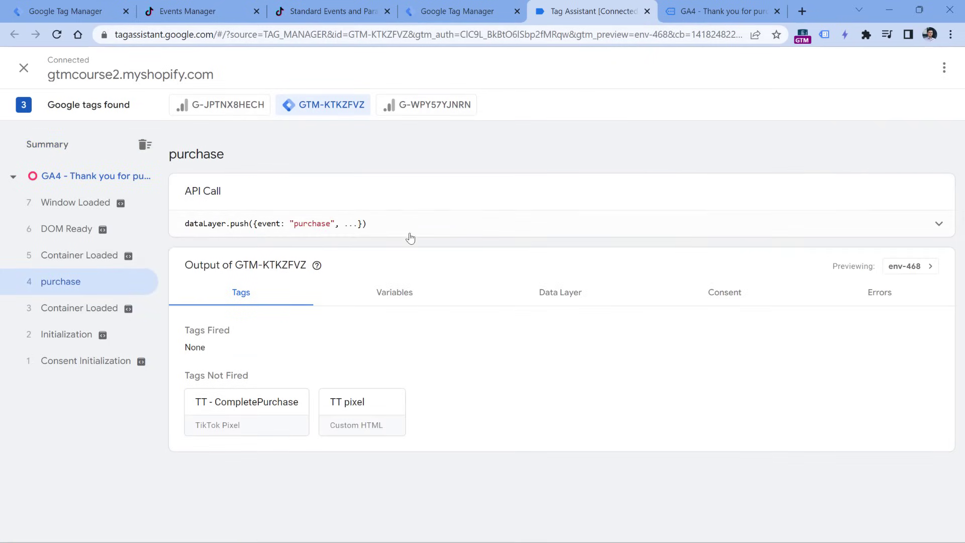
click(402, 294)
scroll(442, 273, down, 2)
scroll(480, 289, down, 2)
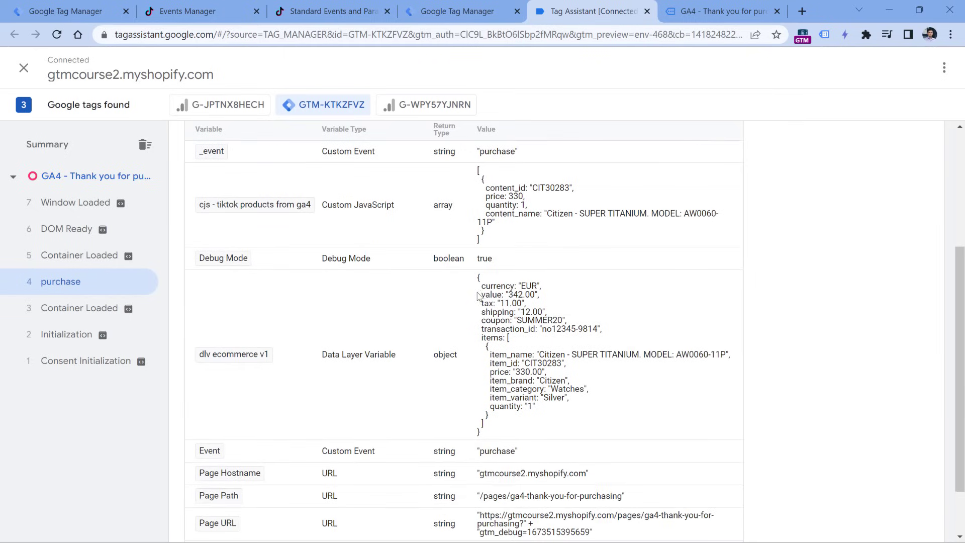
drag(478, 280, 500, 432)
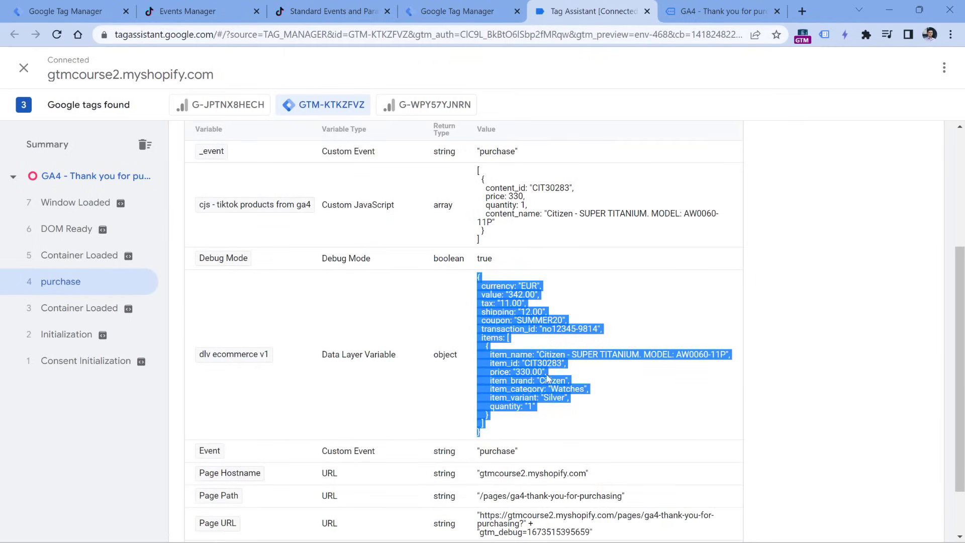
Compare the items in dlv ecommerce v1 with the array in cjs - tiktok products from ga4 for the purchase event.
click(531, 390)
drag(485, 286, 540, 409)
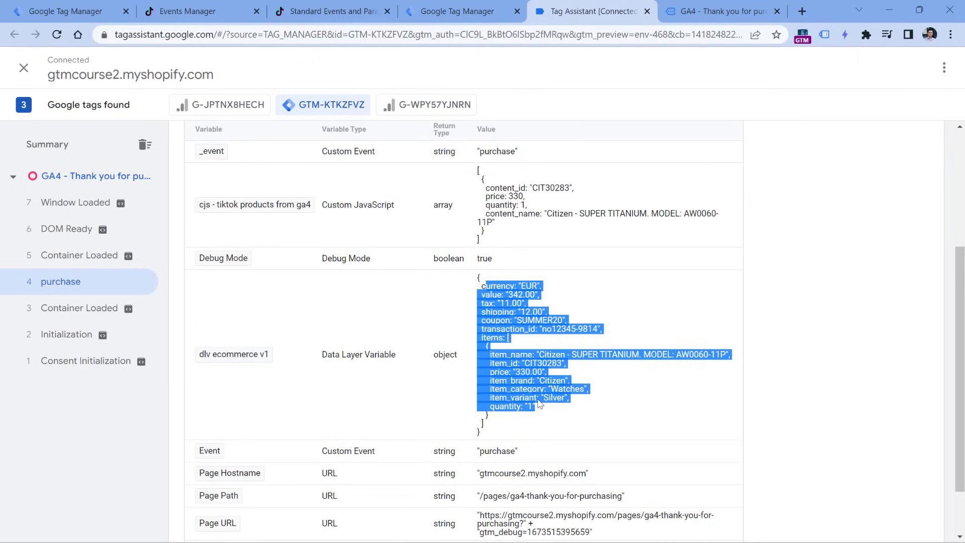
click(505, 195)
drag(478, 170, 491, 243)
click(491, 243)
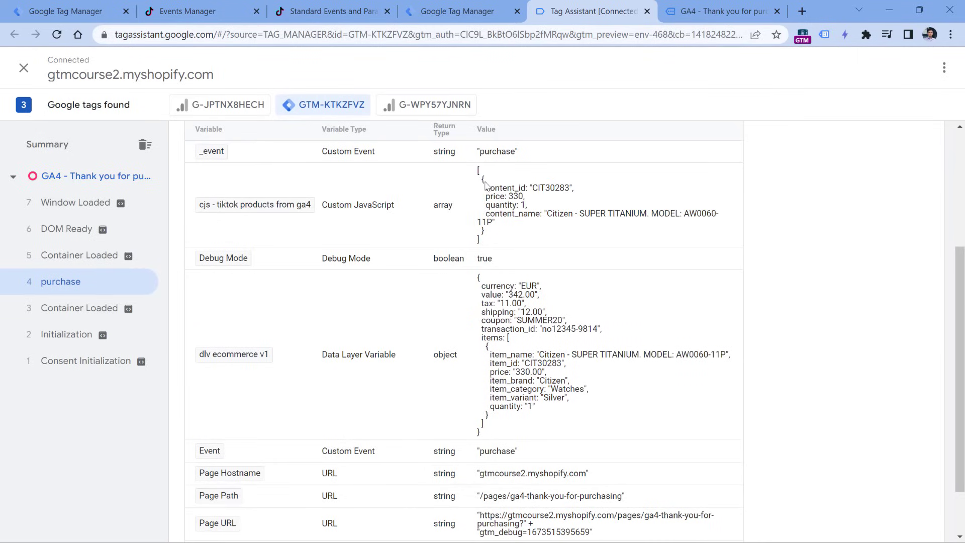
drag(482, 179, 489, 229)
click(489, 229)
Switch to Google Tag Manager and open the TT - CompletePurchase tag's configuration for editing, with its Object Properties expanded.
click(458, 9)
click(53, 236)
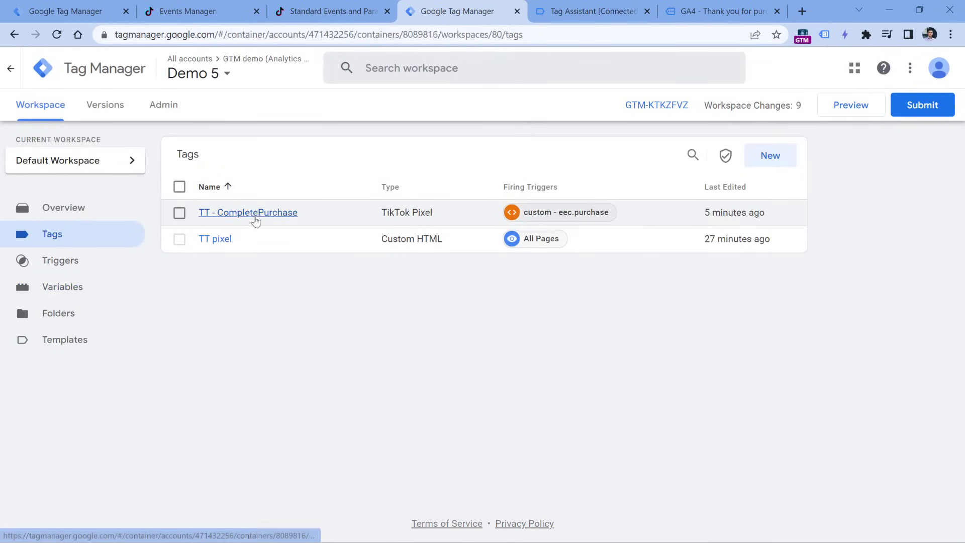
click(254, 213)
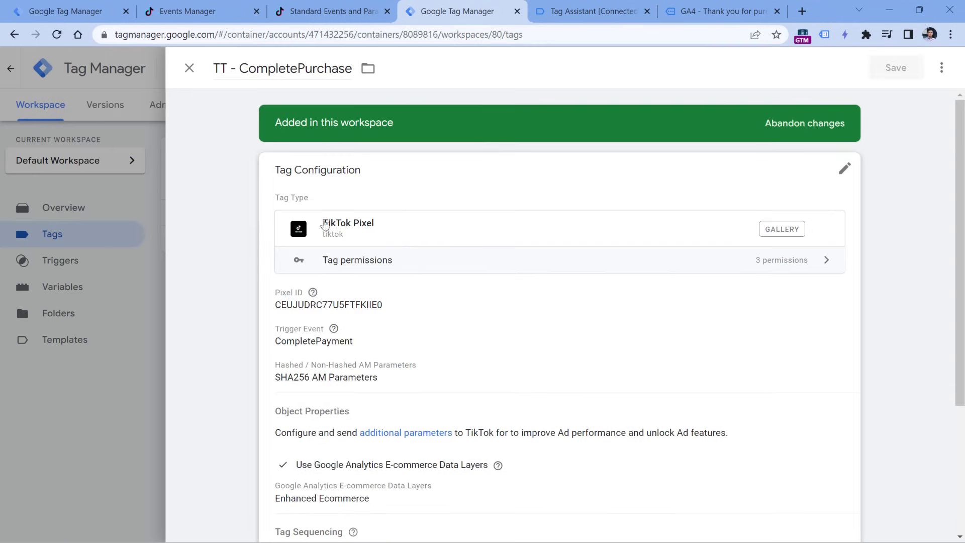
scroll(563, 214, down, 3)
click(563, 215)
scroll(563, 214, down, 7)
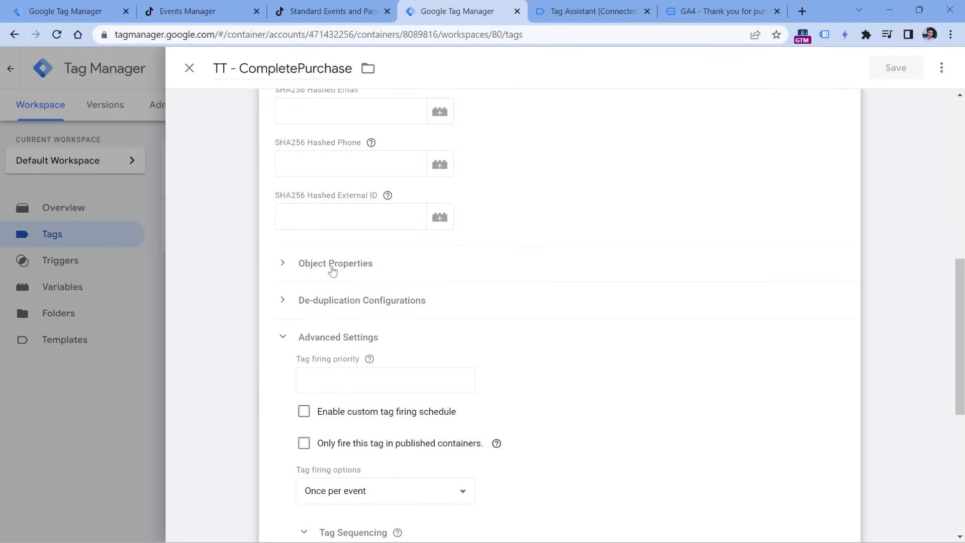
click(288, 344)
click(334, 308)
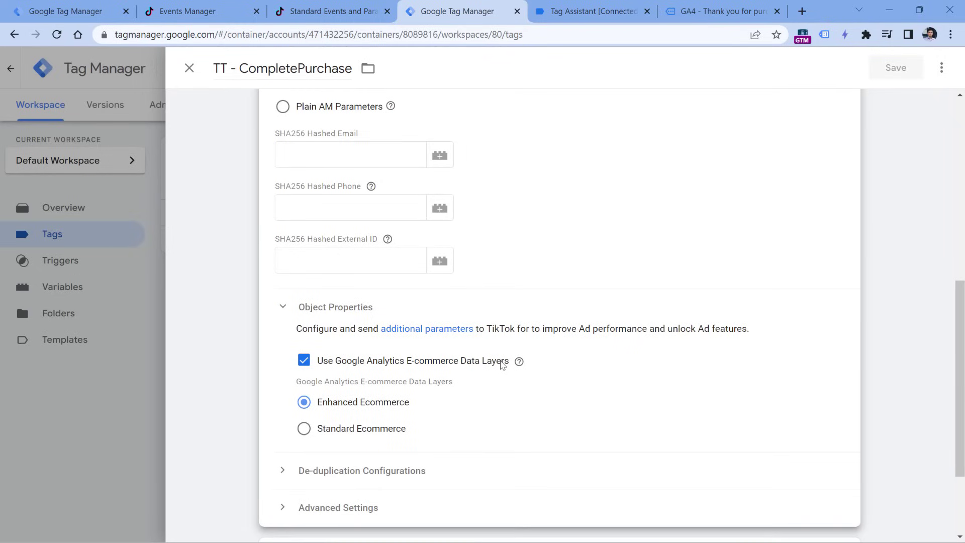
Turn off Use Google Analytics E-commerce Data Layers and set the manual product input to Multiple Contents.
click(303, 363)
scroll(502, 196, down, 1)
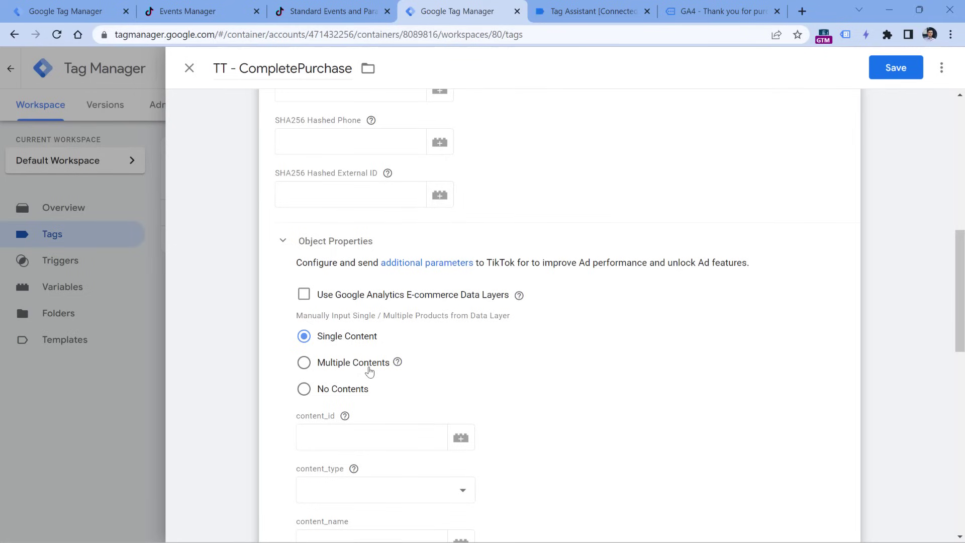
click(303, 363)
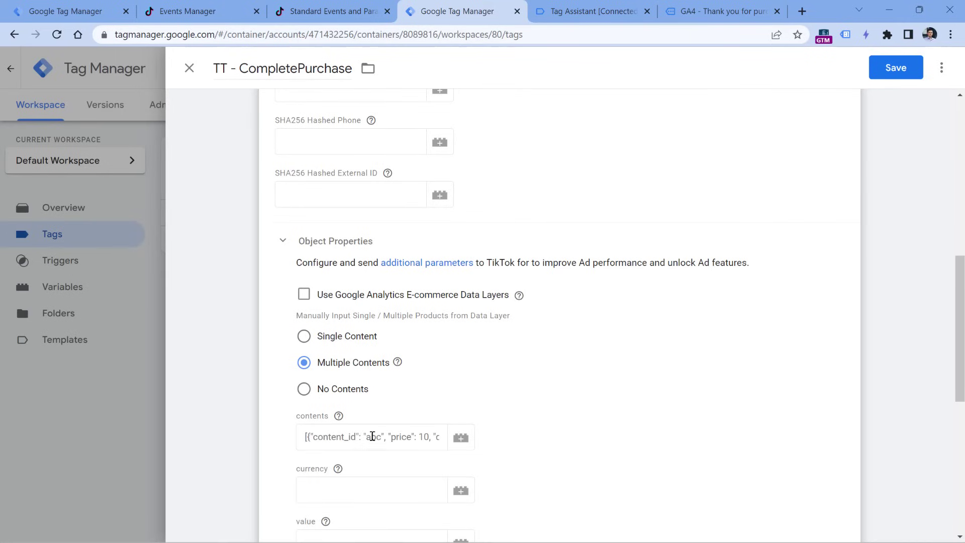
Set the tag's contents property to the variable cjs - tiktok products from ga4.
scroll(381, 373, down, 1)
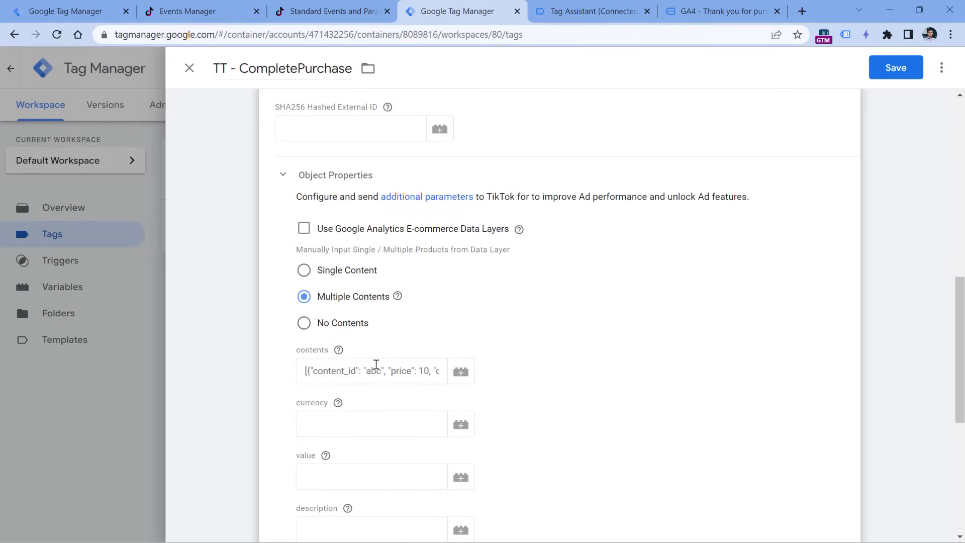
click(375, 364)
click(461, 373)
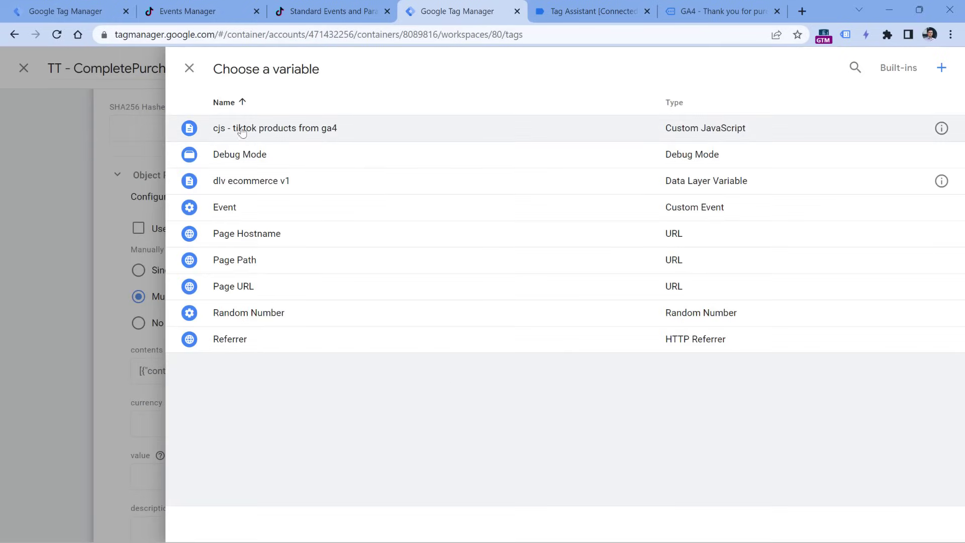
click(276, 132)
scroll(510, 254, down, 3)
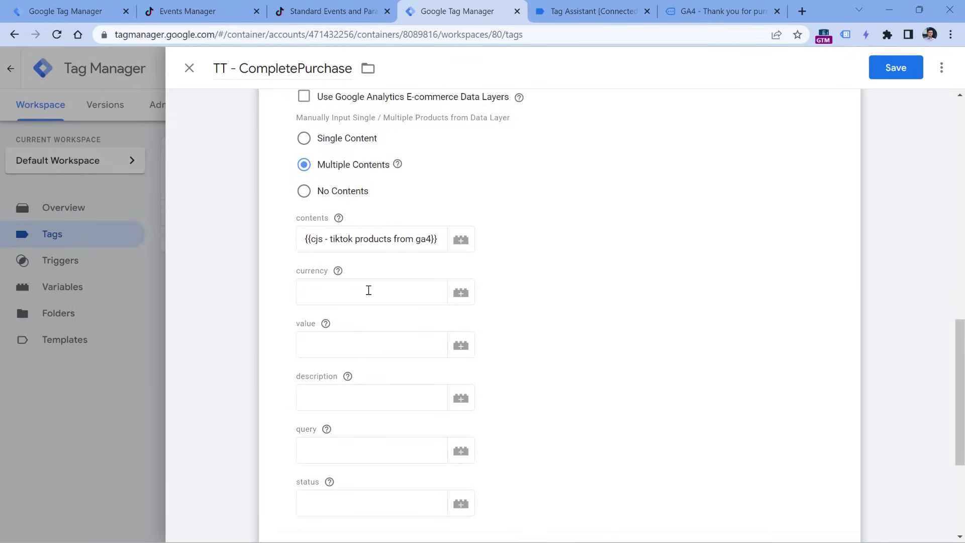
Check which parameters TikTok's Standard Events and Parameters article lists for the Complete Payment event, and return to the tag.
click(331, 6)
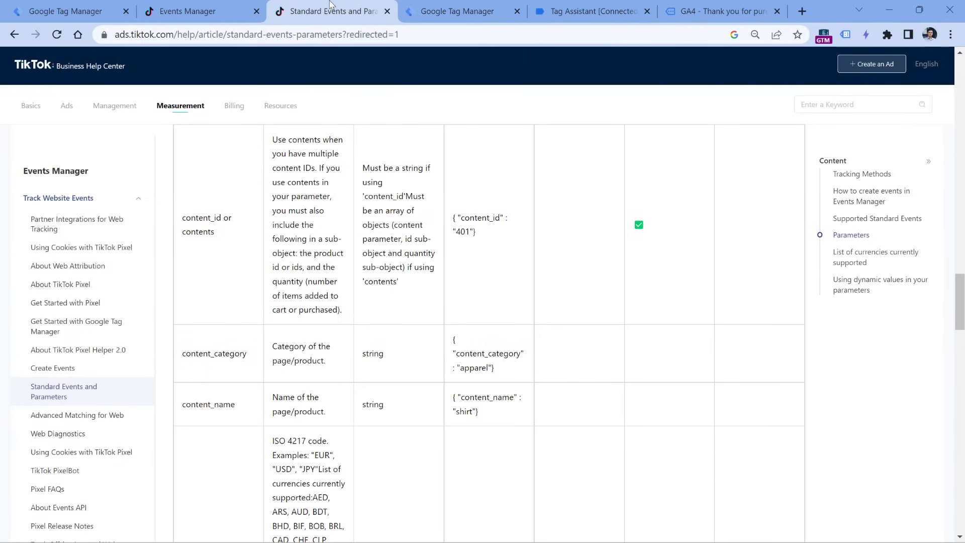
scroll(381, 164, up, 9)
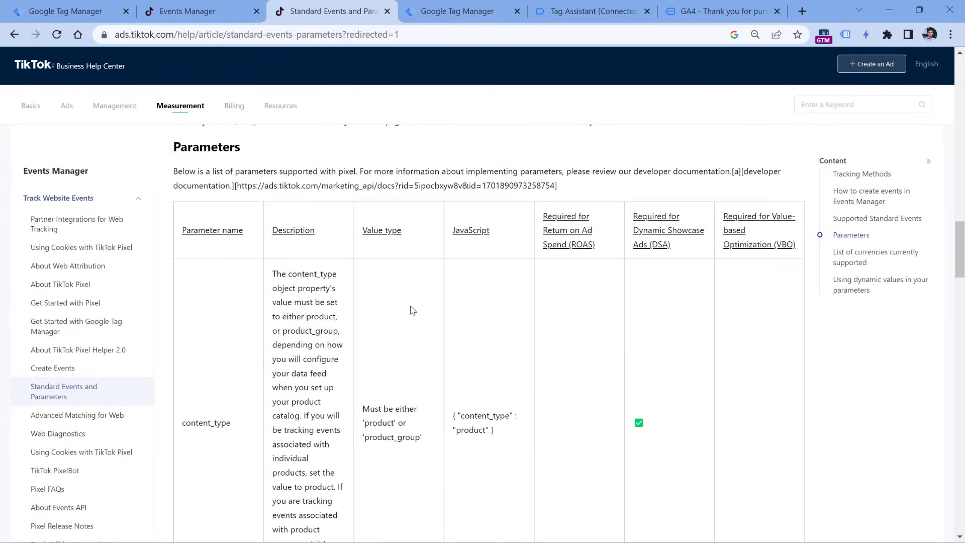
scroll(411, 308, down, 1)
scroll(415, 298, up, 10)
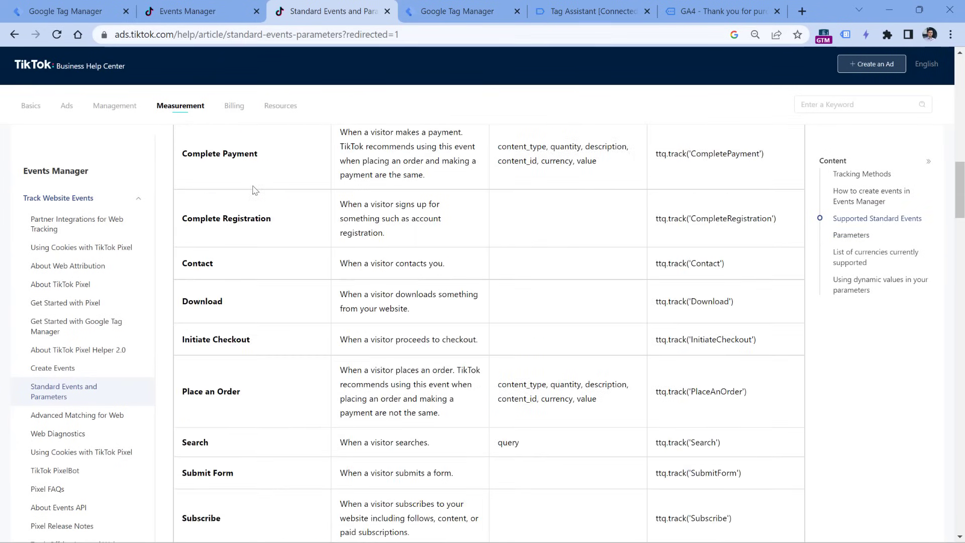
scroll(342, 240, up, 1)
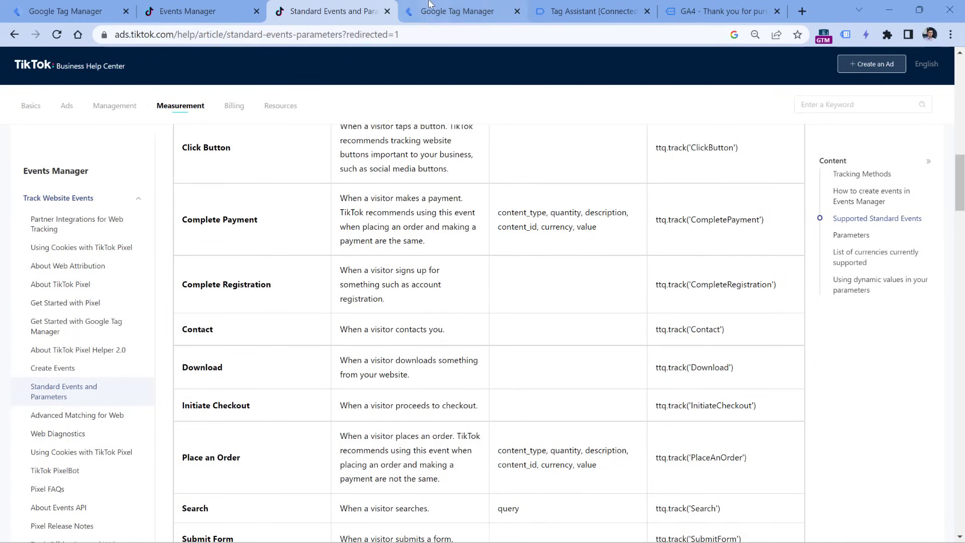
click(460, 11)
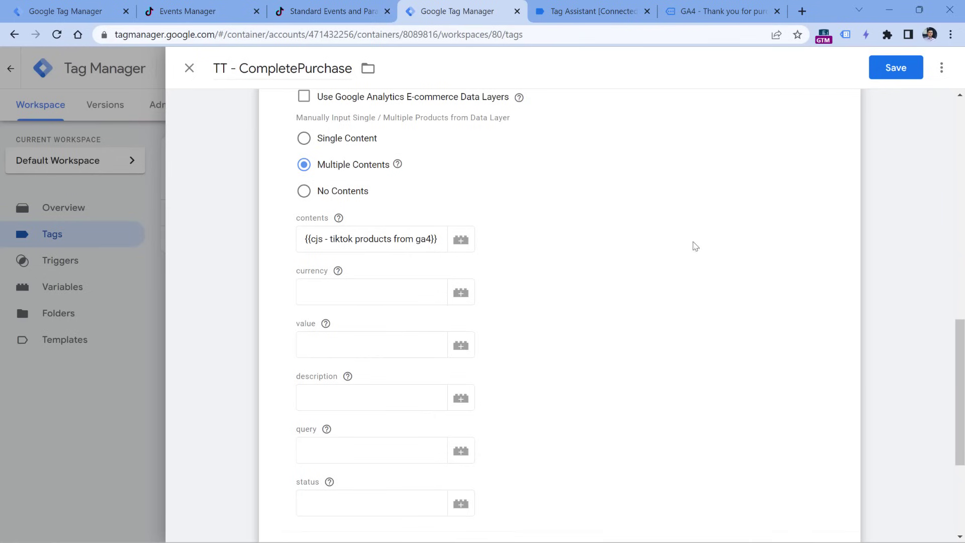
click(379, 289)
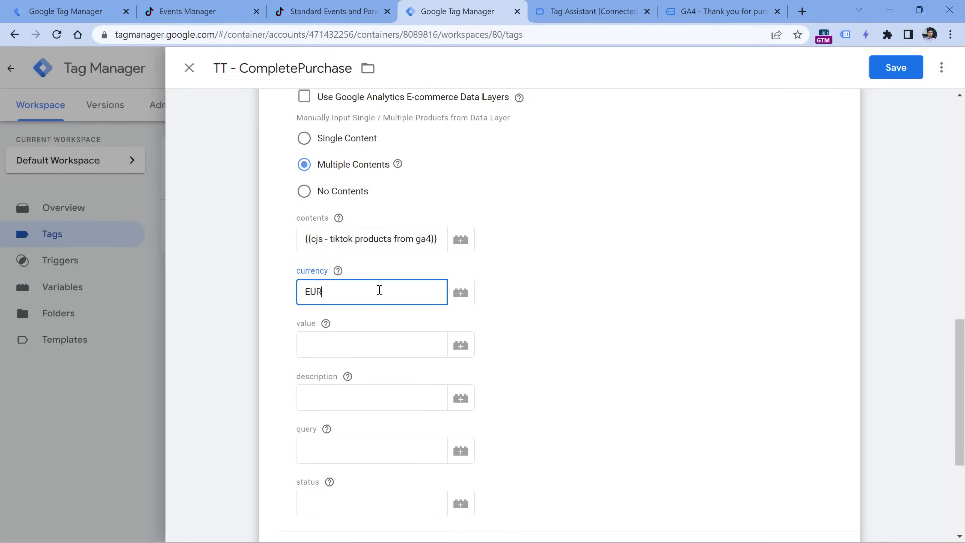
double_click(379, 290)
text(USD)
click(593, 11)
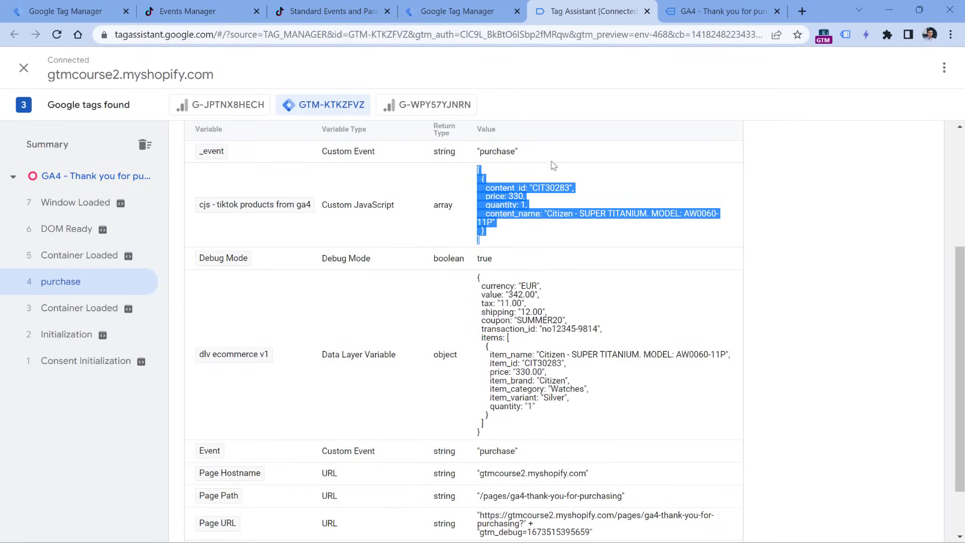
scroll(491, 184, up, 3)
click(437, 223)
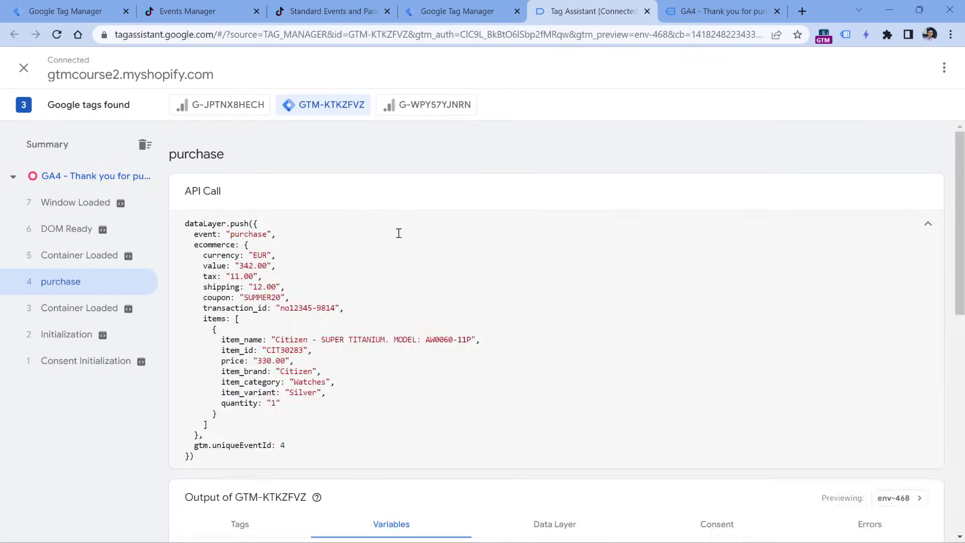
double_click(261, 255)
click(454, 11)
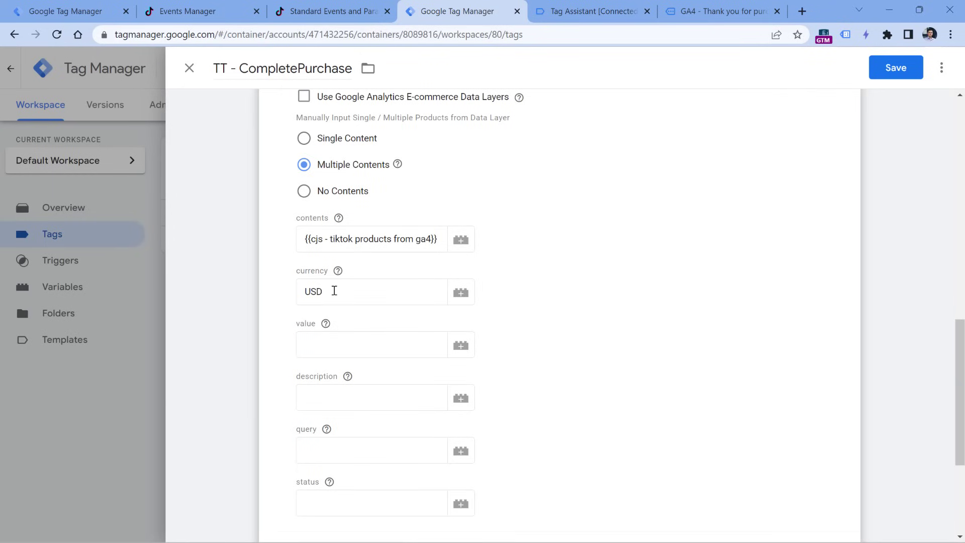
double_click(300, 292)
key(BackSpace)
key(ctrl+Tab)
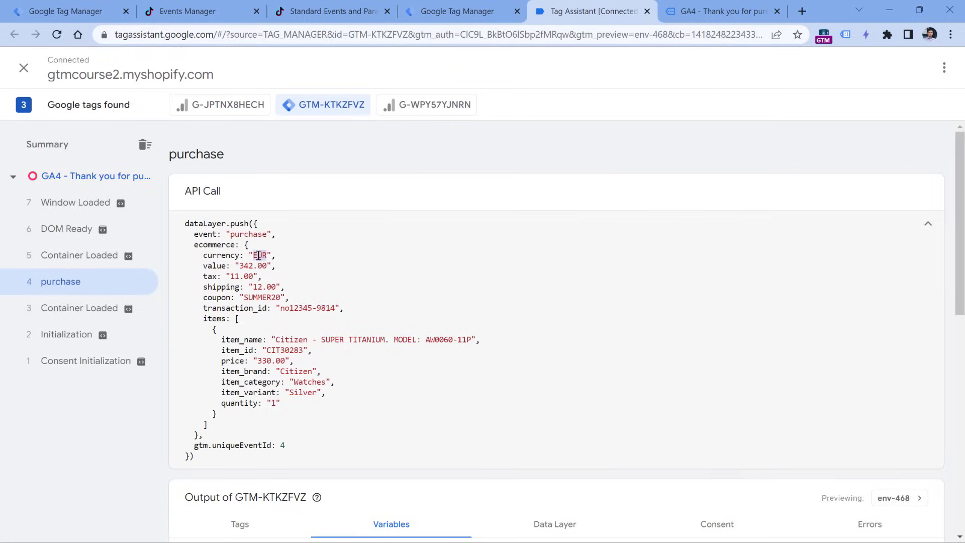
click(455, 11)
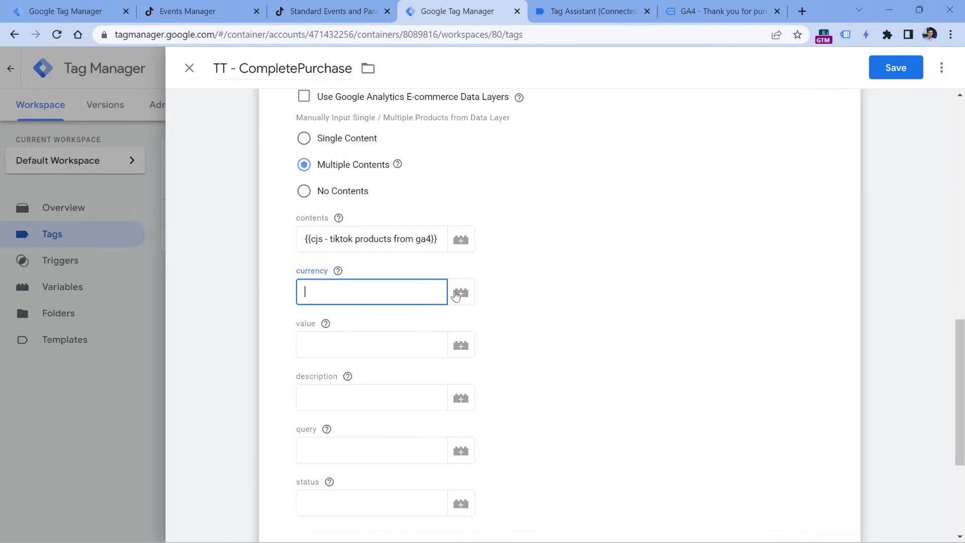
Start a new variable of type Data Layer Variable for the tag's currency property.
click(461, 293)
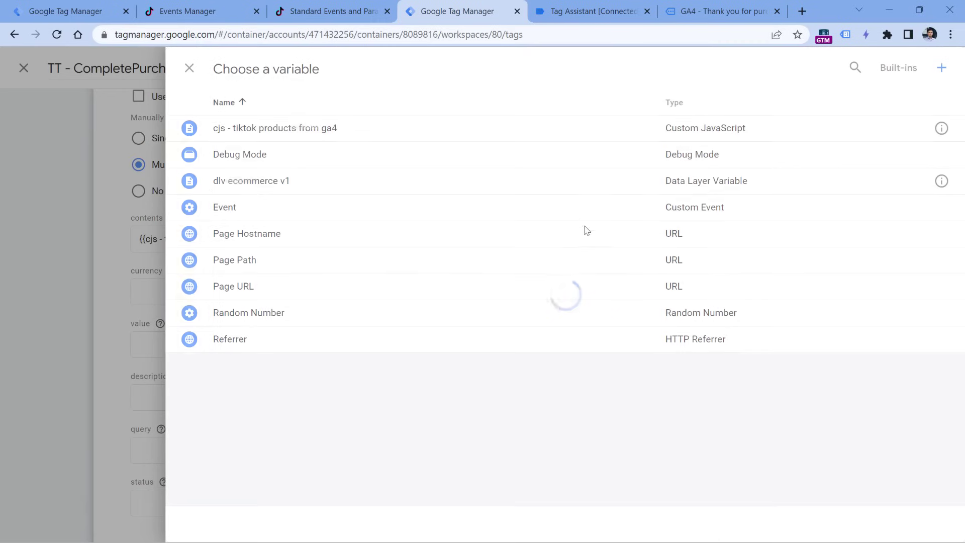
click(942, 70)
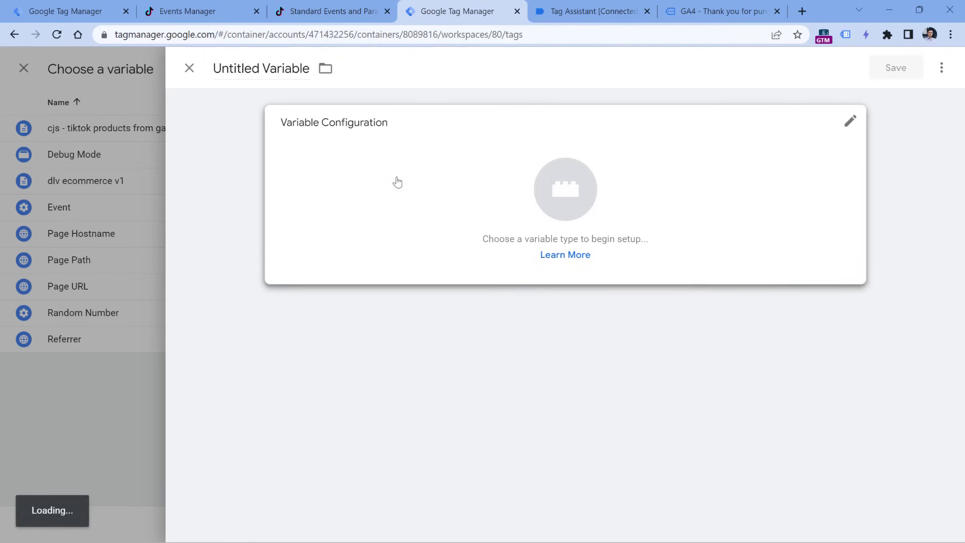
click(385, 191)
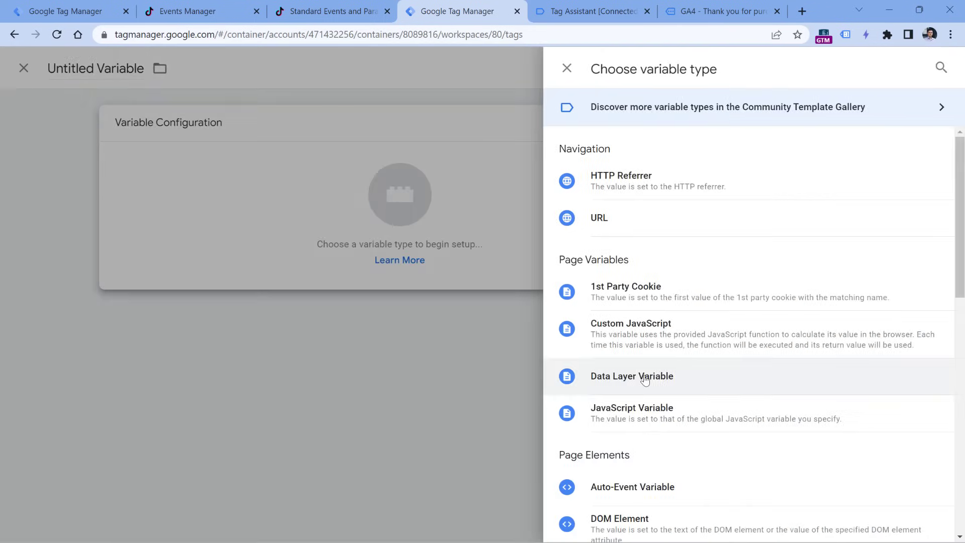
click(644, 376)
In Tag Assistant, examine how the currency key is nested under ecommerce in the purchase event's data layer push.
click(592, 12)
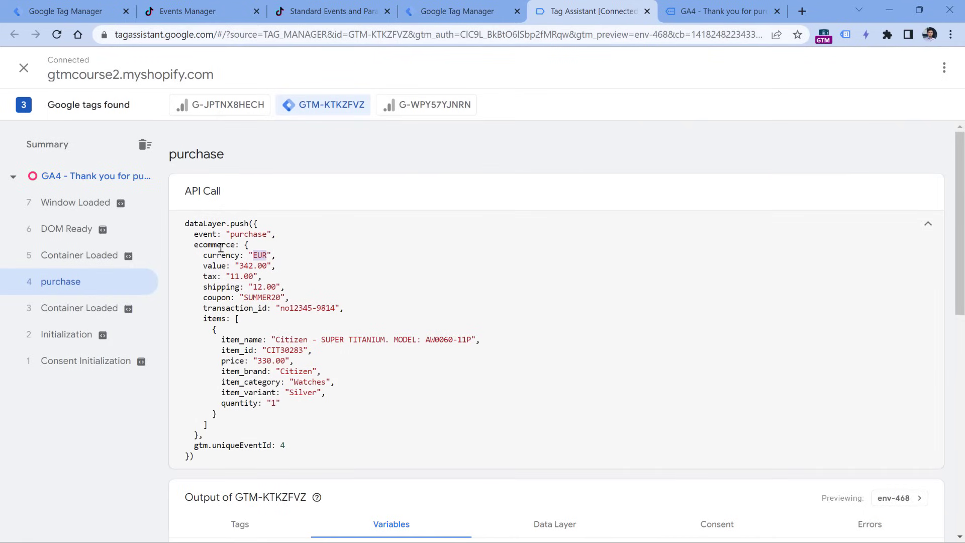
drag(205, 258, 275, 257)
click(265, 267)
double_click(220, 255)
double_click(217, 245)
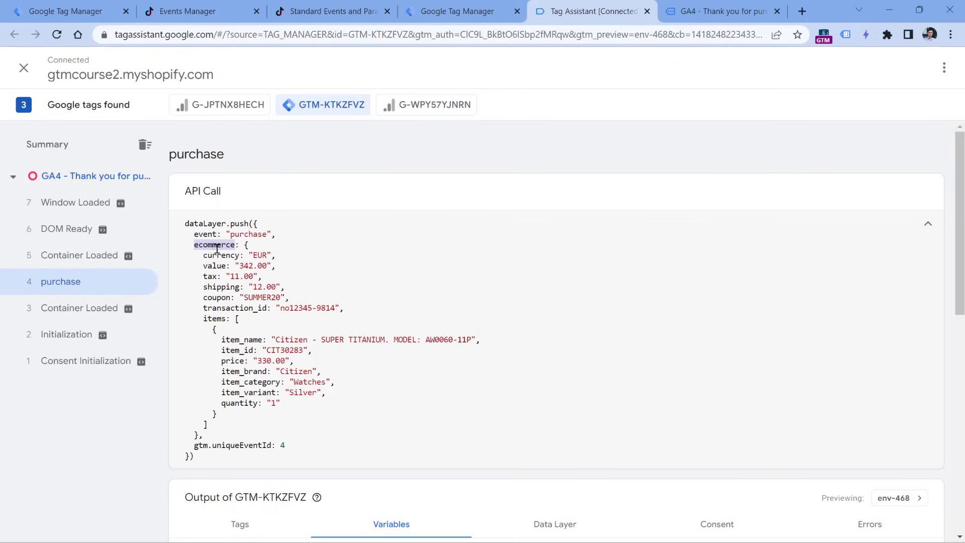
double_click(221, 256)
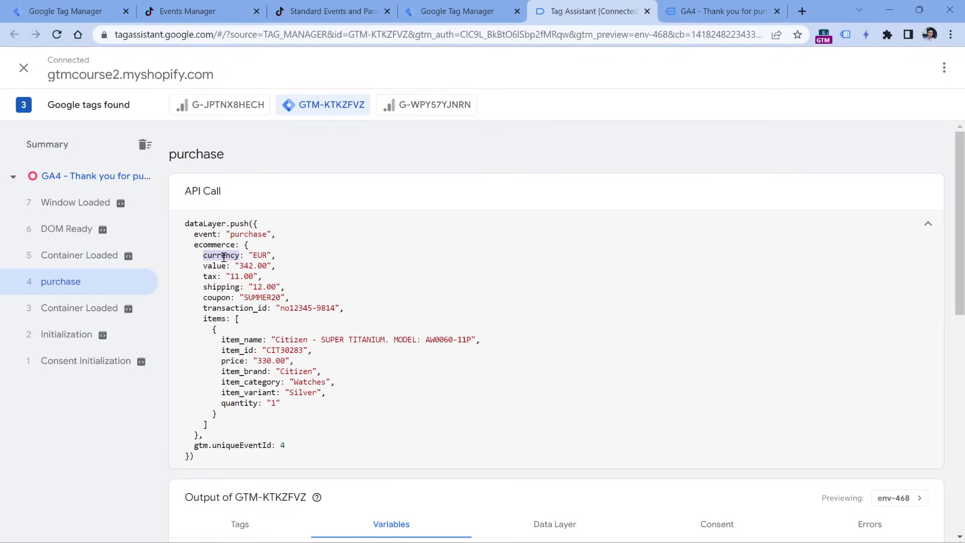
double_click(218, 245)
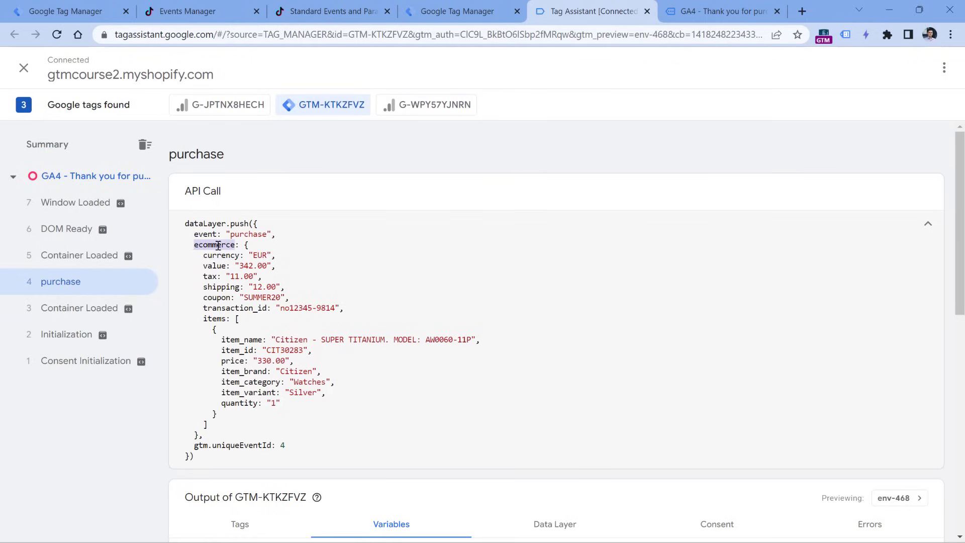
double_click(221, 255)
Set the Data Layer Variable Name to ecommerce.currency, name the variable dlv - ecommerce.currency and save it.
click(493, 10)
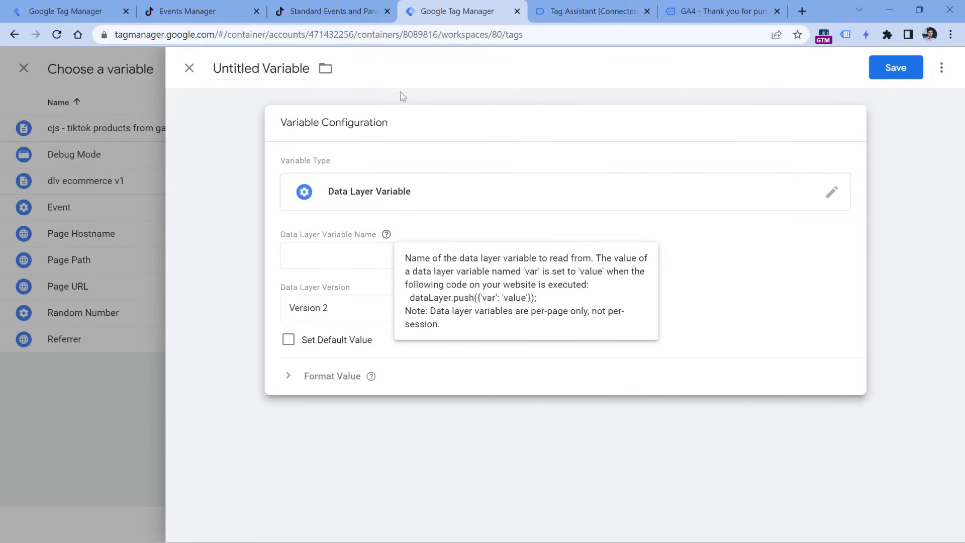
click(344, 254)
text(ecommerce.currency)
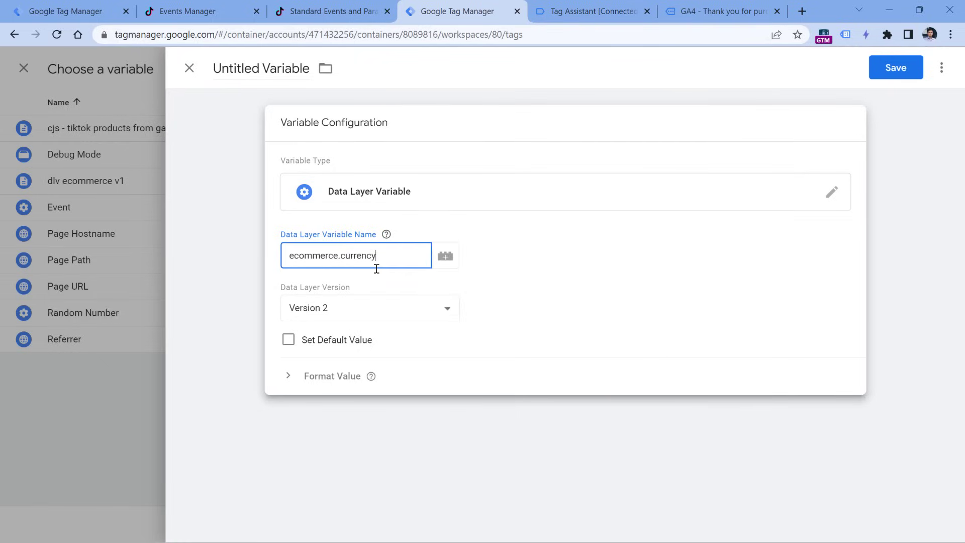
click(278, 70)
text(dlv 0-)
text(ecommerce.currency)
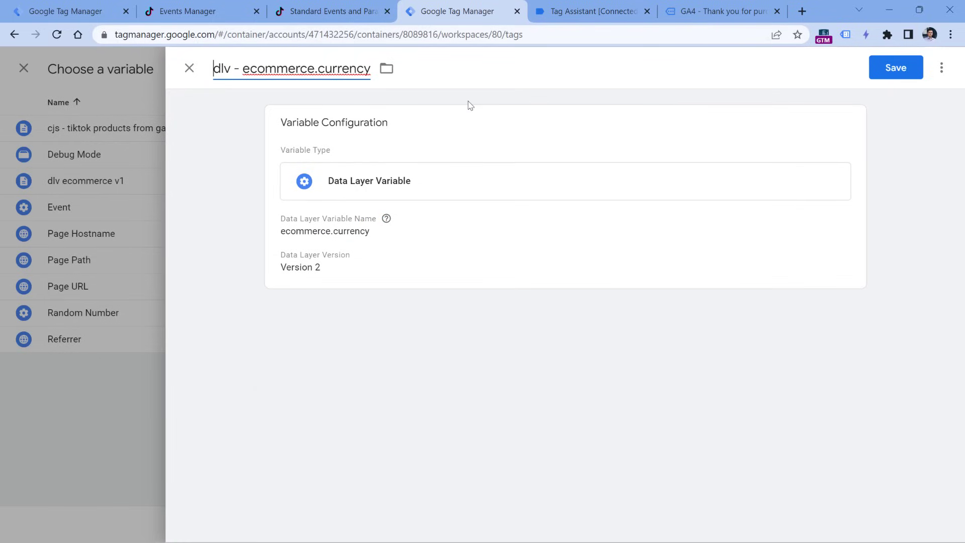
click(895, 67)
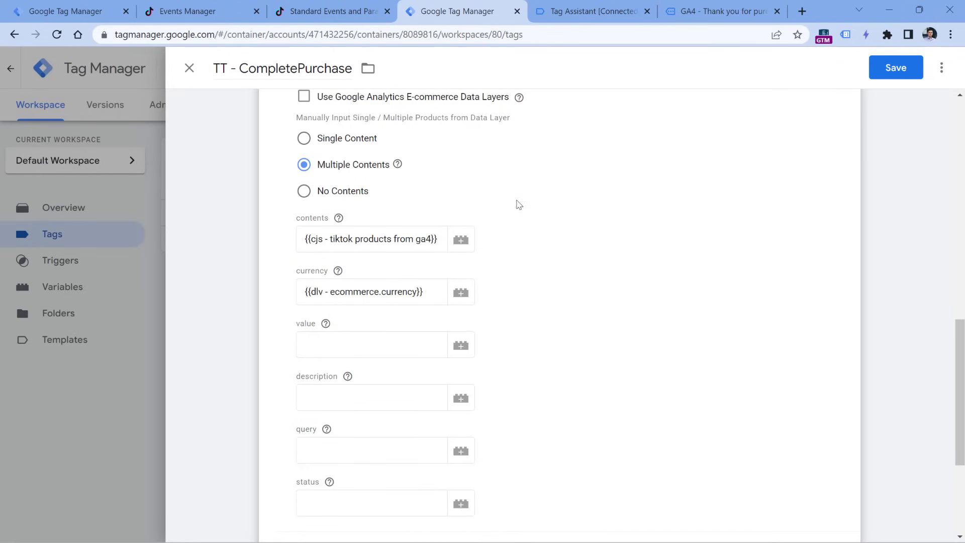
Check the value key in the purchase event's data layer push and start a new Data Layer Variable for the tag's value property.
click(593, 13)
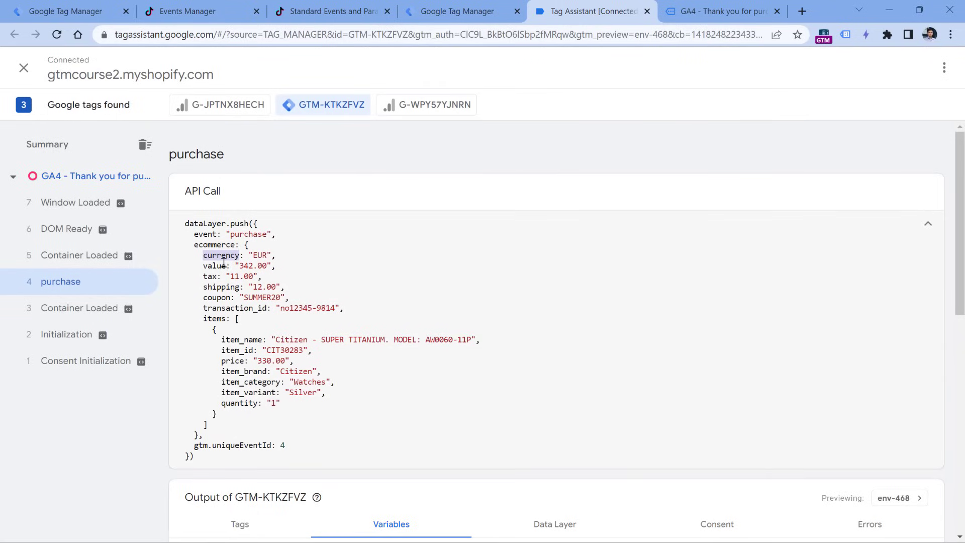
click(458, 11)
click(379, 344)
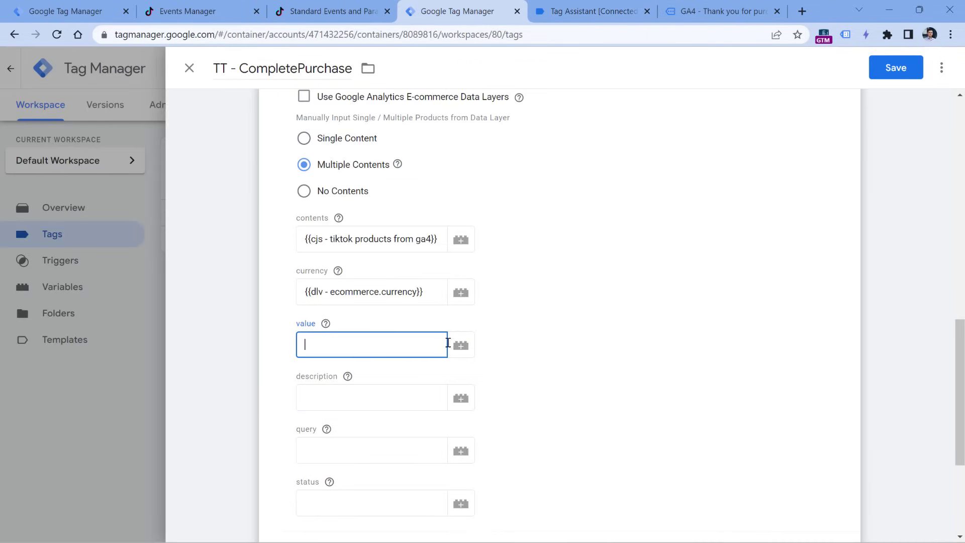
click(461, 345)
click(942, 69)
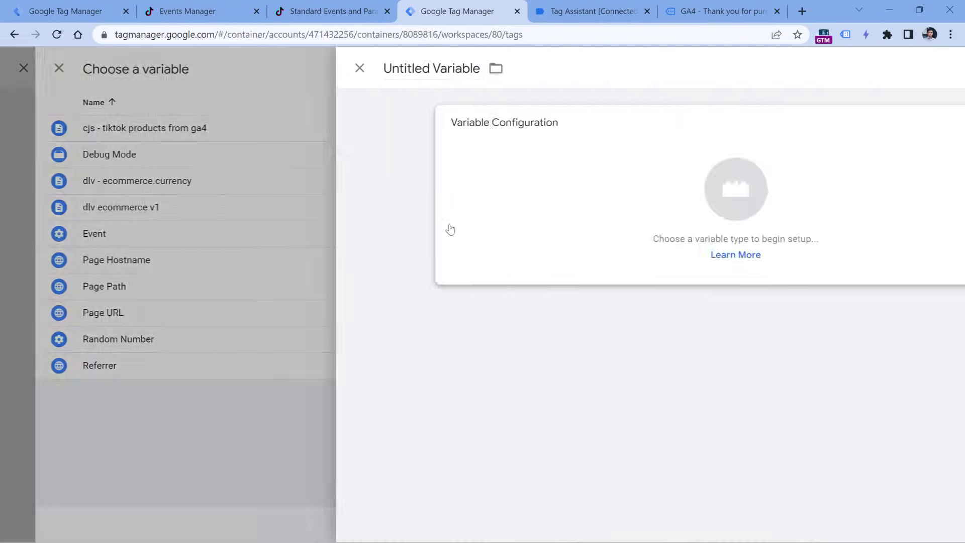
click(448, 228)
click(607, 315)
Set the Data Layer Variable Name to ecommerce.value, name the variable dlv - ecommerce.value and save it.
click(366, 262)
text(ecomm)
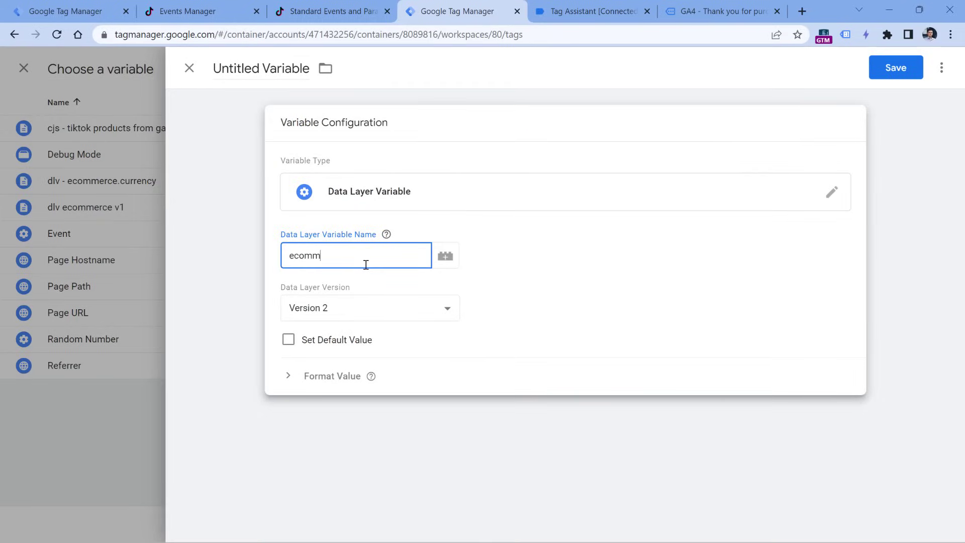
text(erce.value)
click(297, 69)
text(dlv - ecommerce.value)
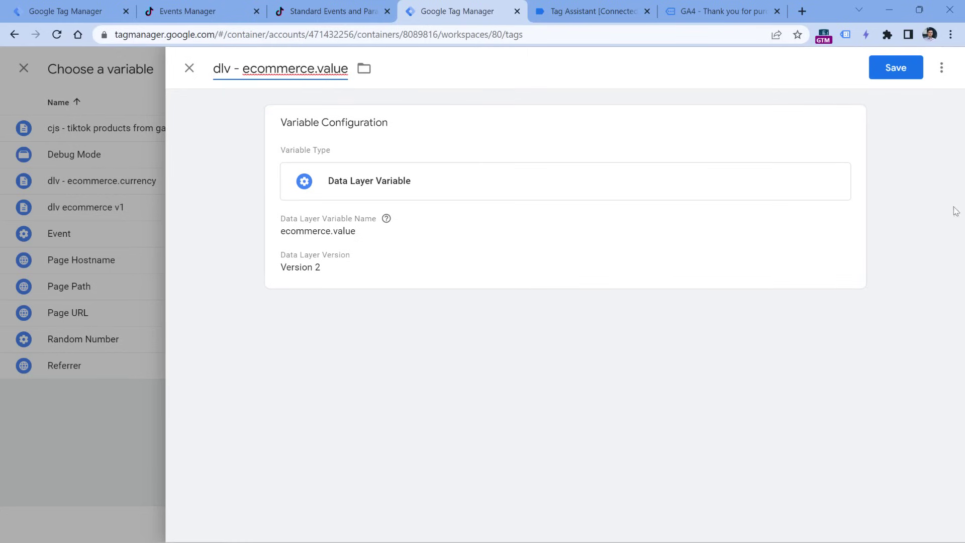
click(896, 68)
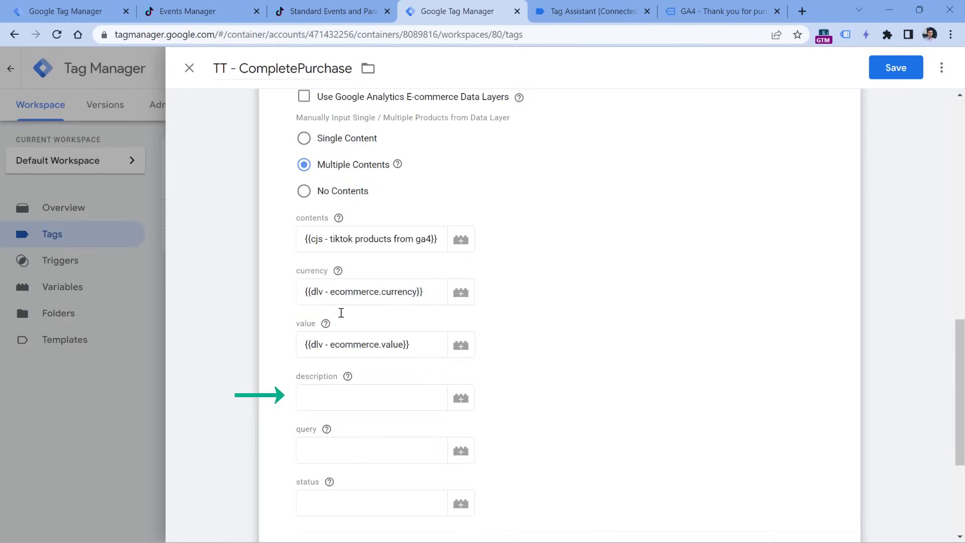
Review the recommended parameters for Complete Payment in TikTok's Standard Events and Parameters article, and return to the tag.
mouse_move(348, 376)
key(ctrl+shift+Tab)
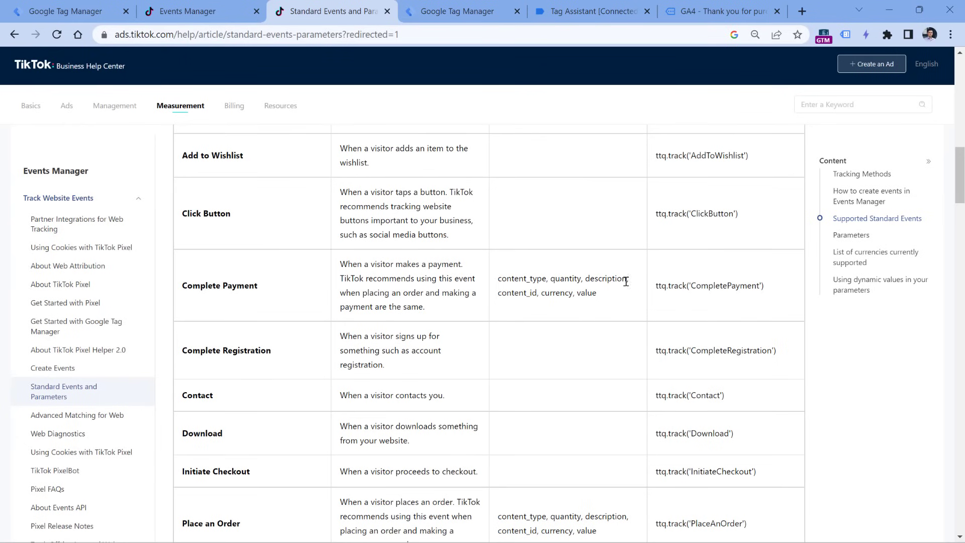
drag(499, 279, 628, 279)
scroll(544, 233, up, 4)
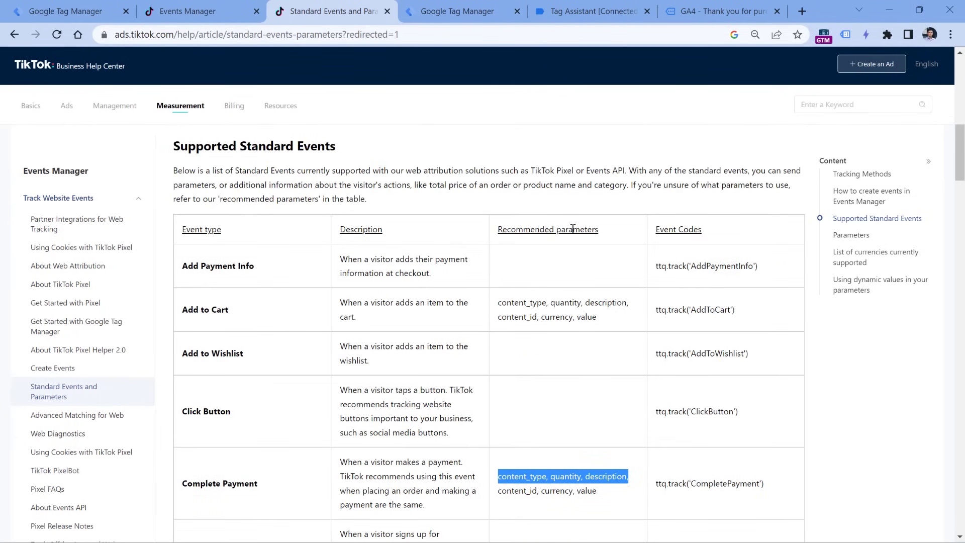
scroll(573, 229, down, 4)
click(556, 295)
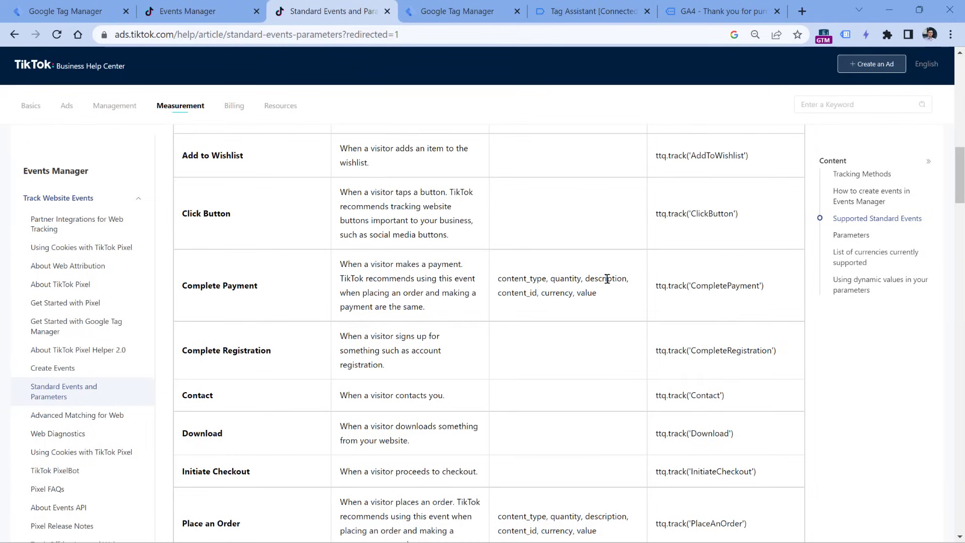
click(463, 11)
Review the contents, currency and value properties of the TT - CompletePurchase tag and save the tag.
scroll(369, 386, down, 1)
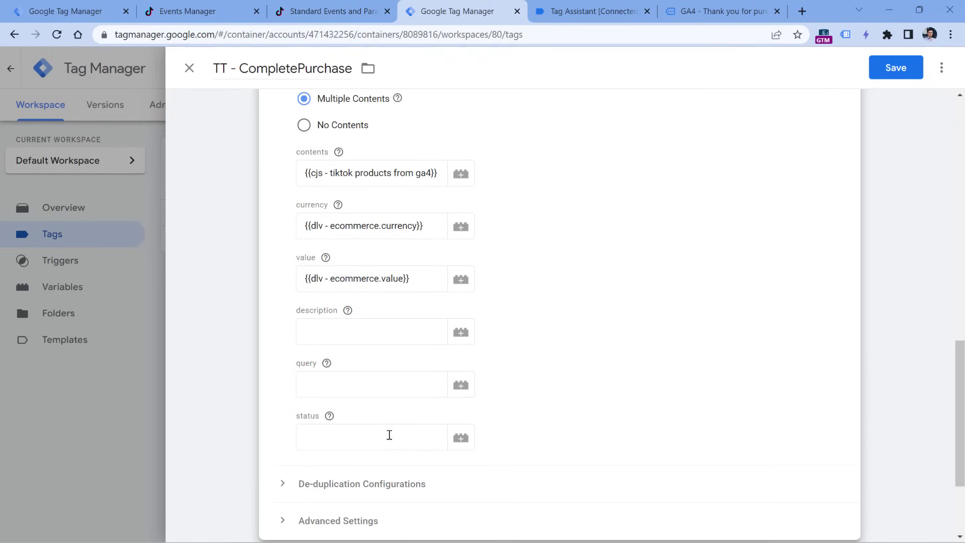
scroll(475, 387, up, 2)
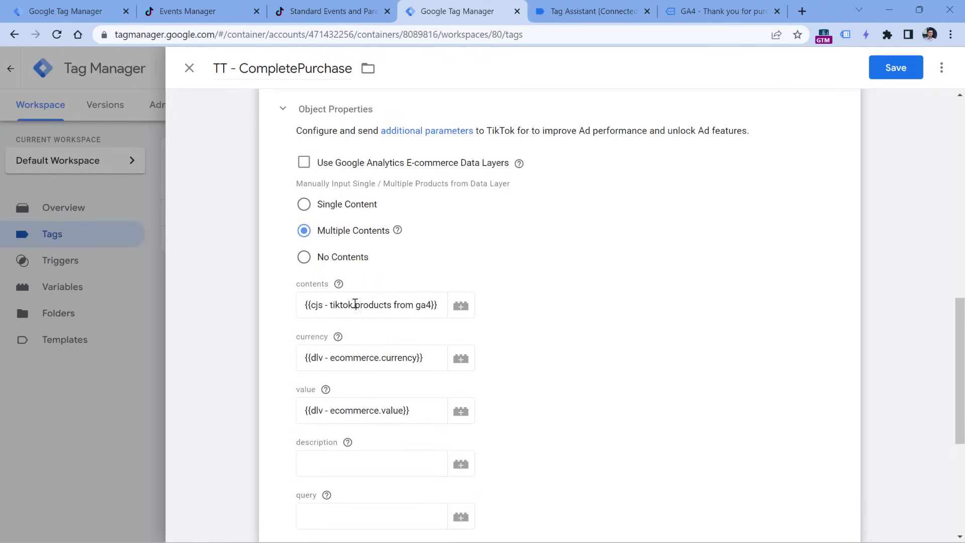
scroll(497, 302, down, 5)
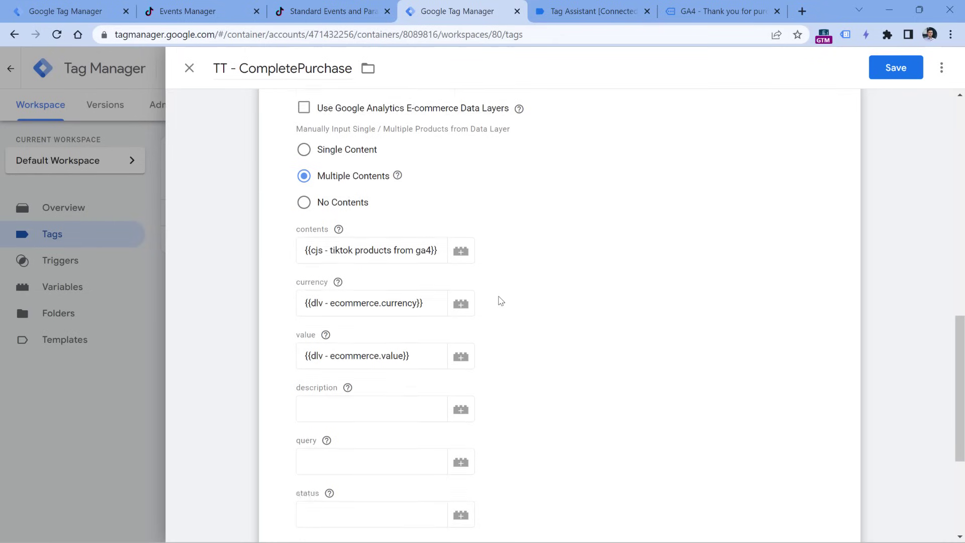
scroll(481, 300, up, 10)
click(895, 69)
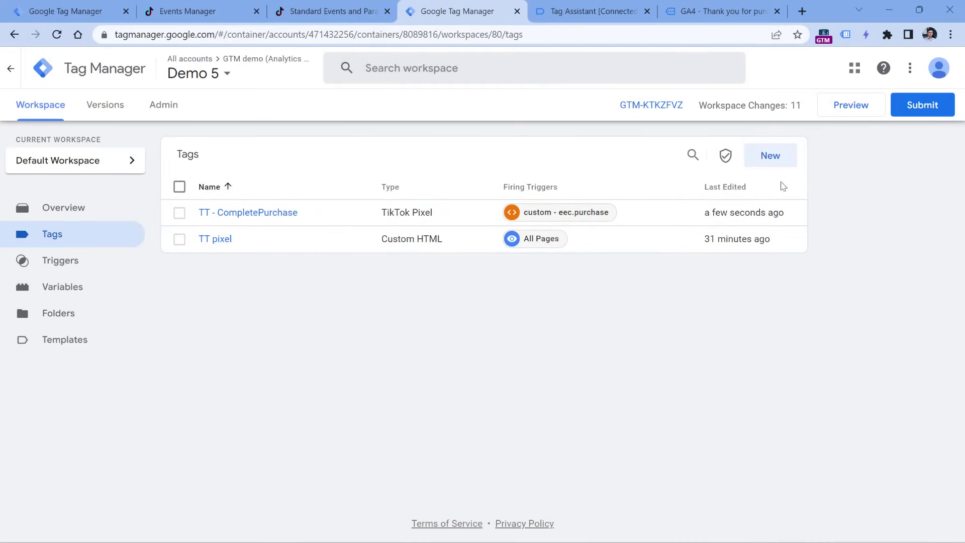
Preview the container on the GA4 thank-you page and inspect which tags fire on the purchase event in Tag Assistant.
click(852, 111)
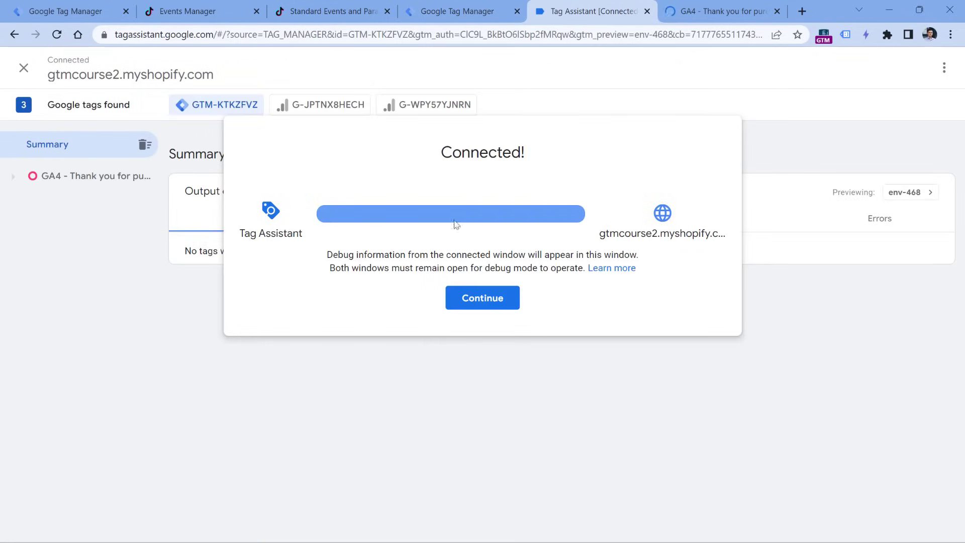
click(470, 301)
click(706, 6)
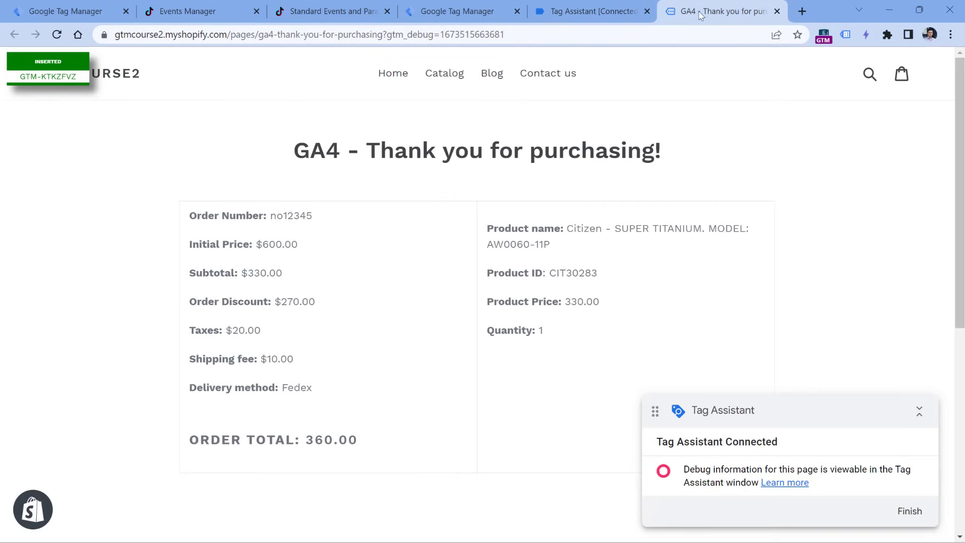
click(611, 13)
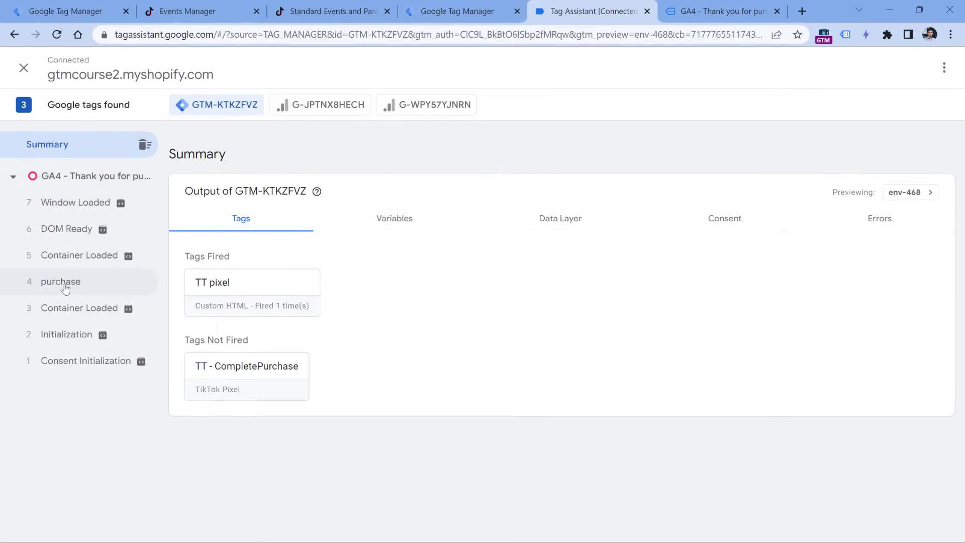
click(63, 285)
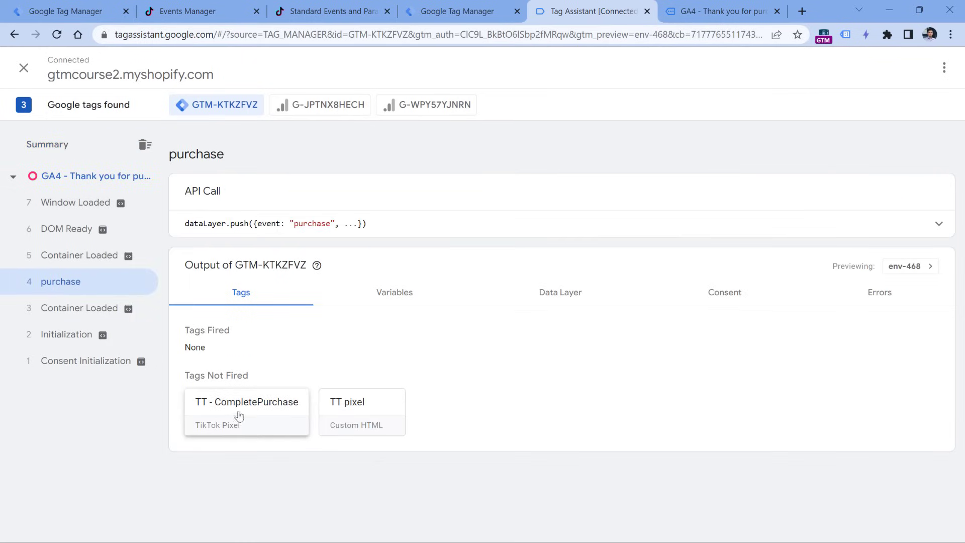
Compare the firing trigger of the TT - CompletePurchase tag with the purchase event name in Tag Assistant.
mouse_move(467, 16)
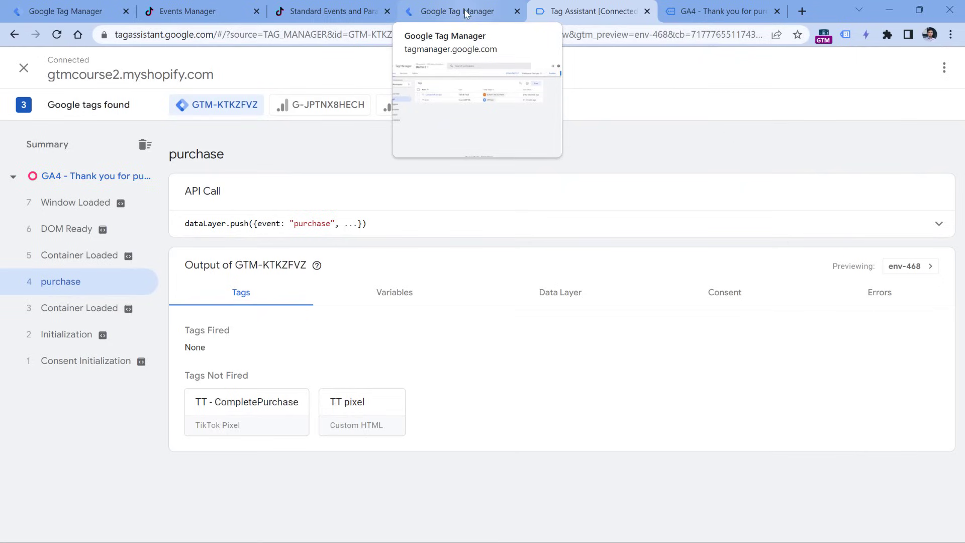
click(466, 13)
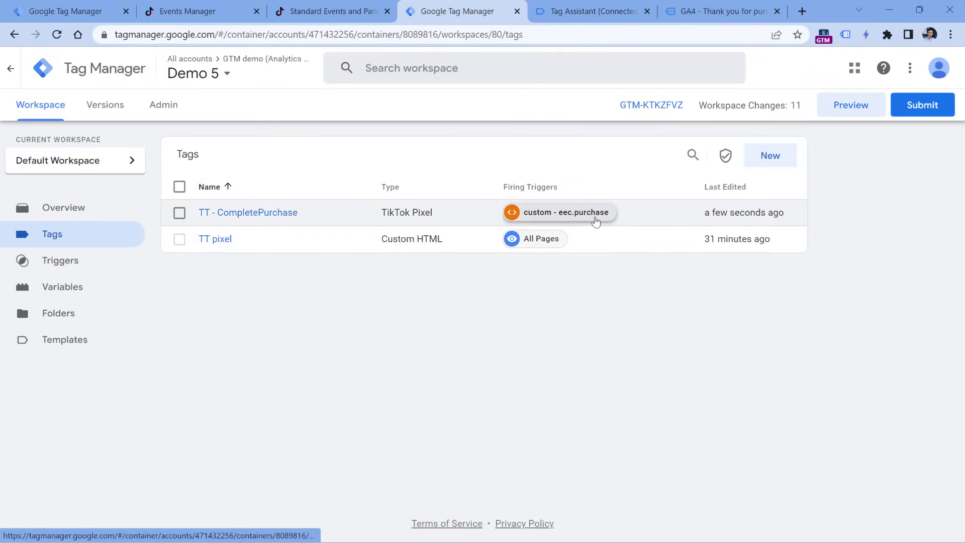
click(592, 17)
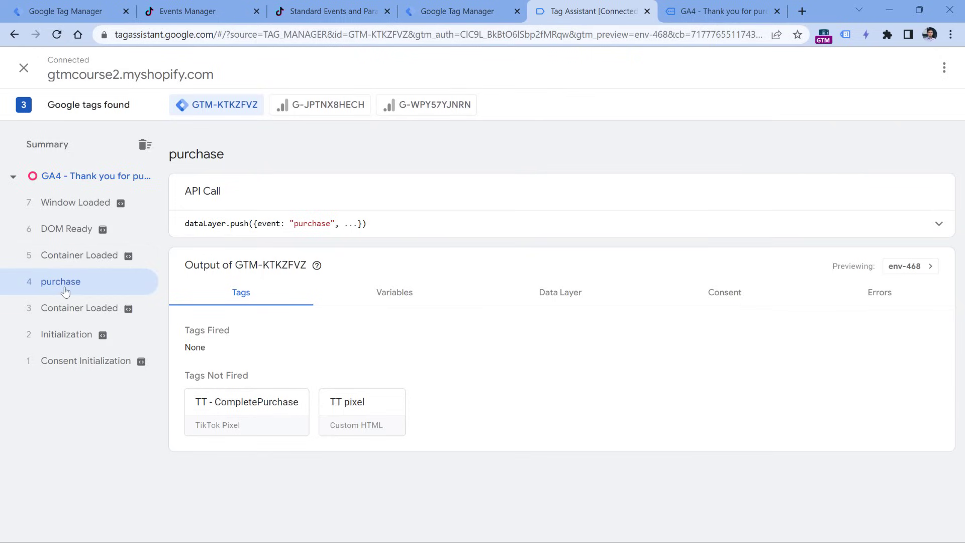
click(454, 14)
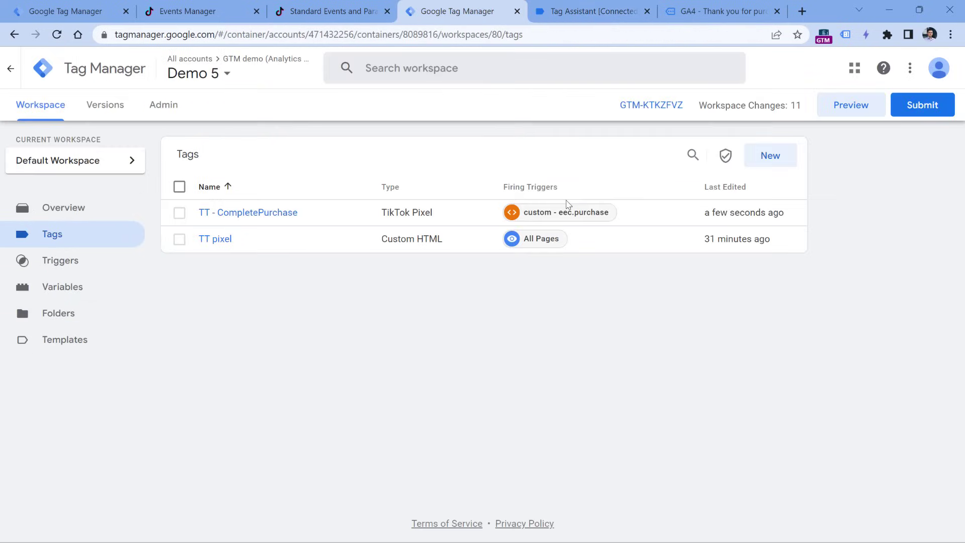
Change the TT - CompletePurchase tag's trigger to the event name purchase, rename it custom - purchase and save it.
click(564, 212)
click(307, 303)
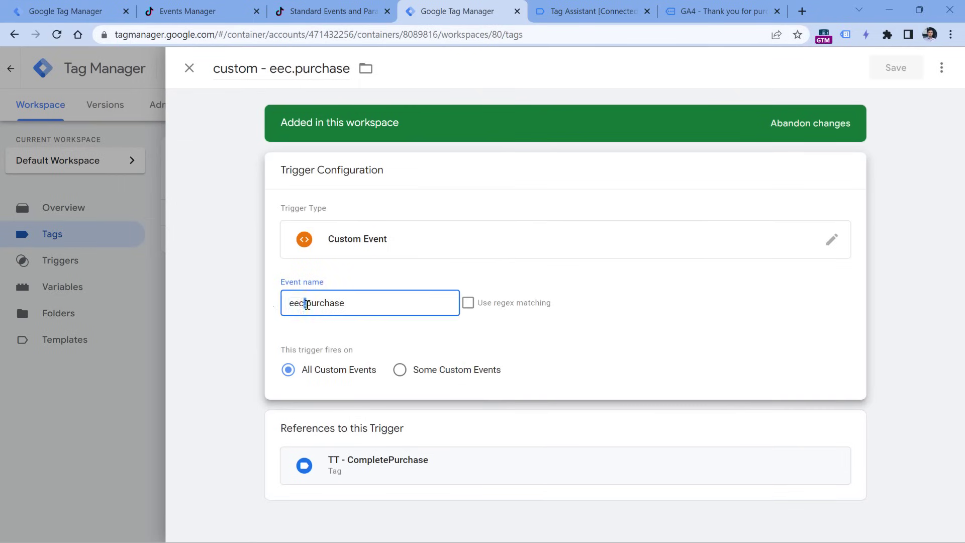
drag(307, 303, 270, 304)
key(BackSpace)
drag(295, 69, 270, 68)
key(BackSpace)
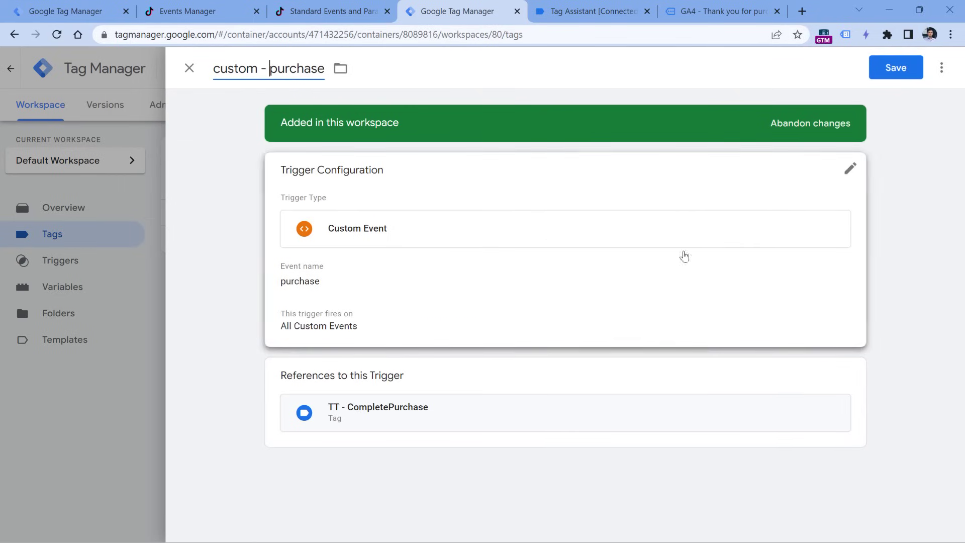
click(896, 68)
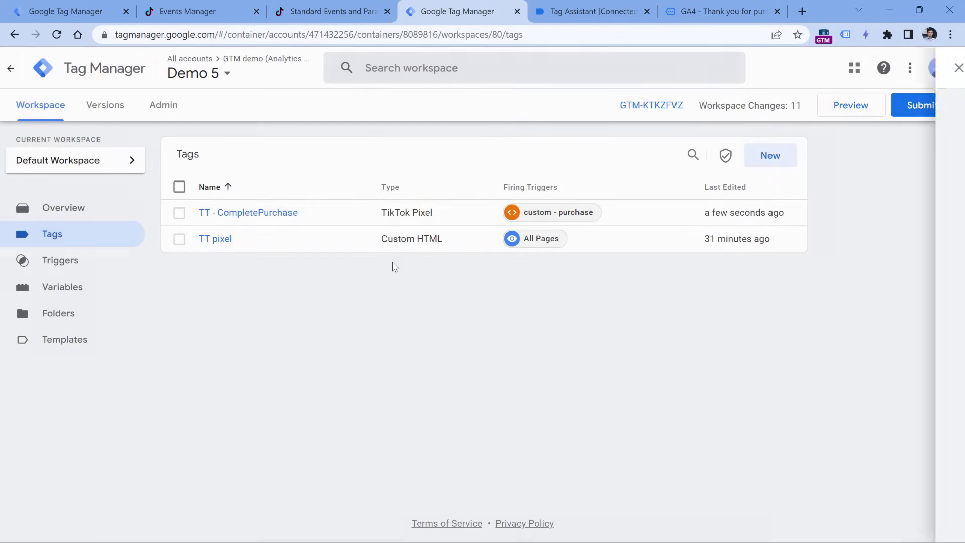
Restart the container preview with the edited trigger and check the fired tags for the purchase event.
click(832, 106)
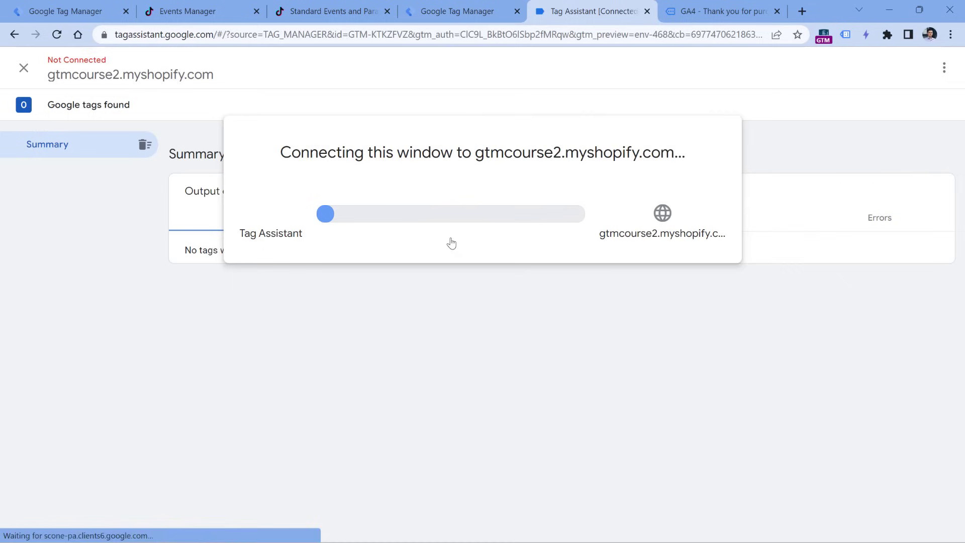
click(487, 301)
click(66, 283)
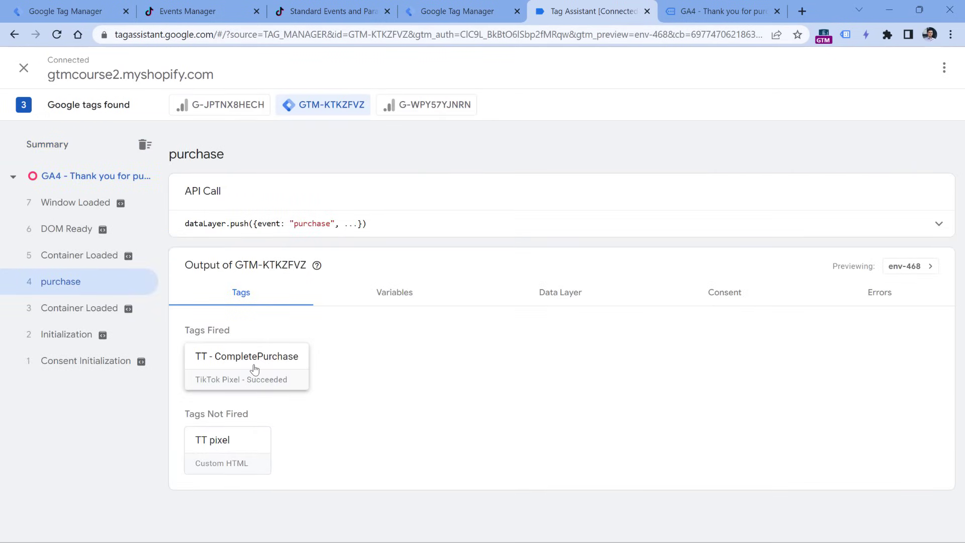
On the thank-you page, inspect the Complete Payment event's parameters in TikTok Pixel Helper, including the full contents value.
click(724, 11)
click(887, 35)
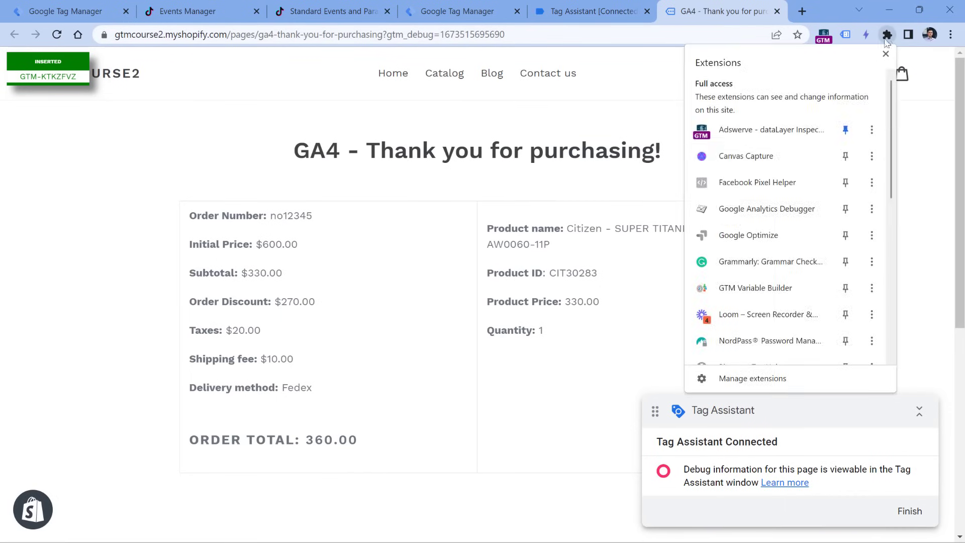
scroll(753, 227, down, 5)
click(752, 234)
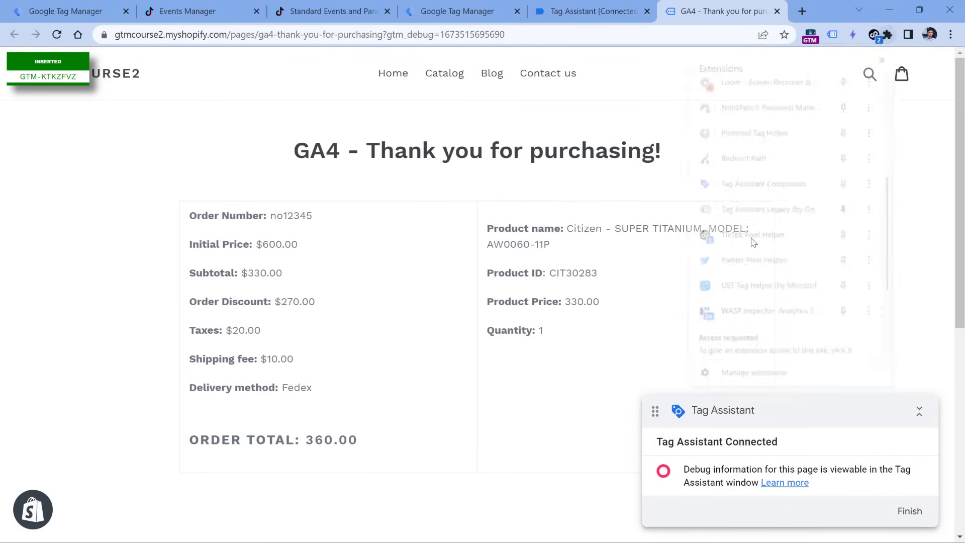
click(695, 208)
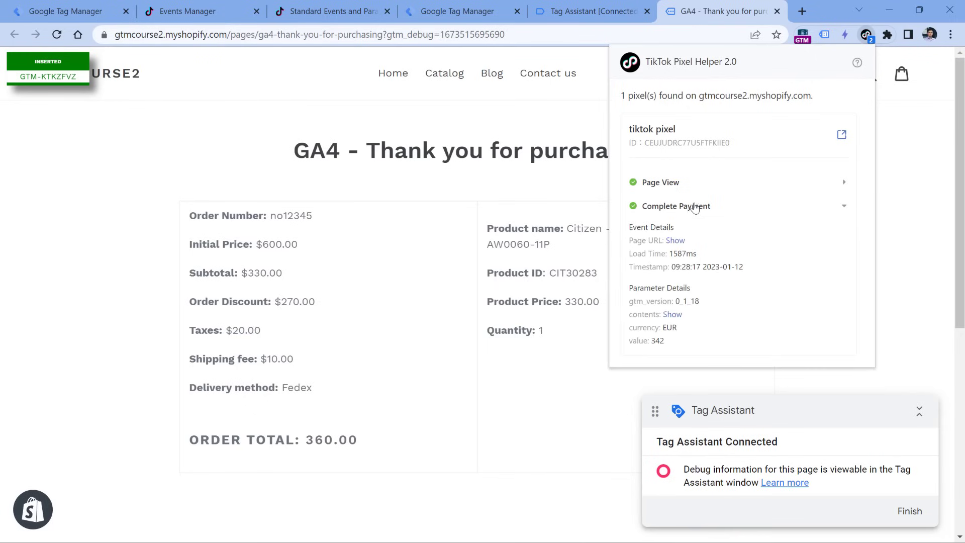
click(672, 314)
drag(631, 327, 826, 340)
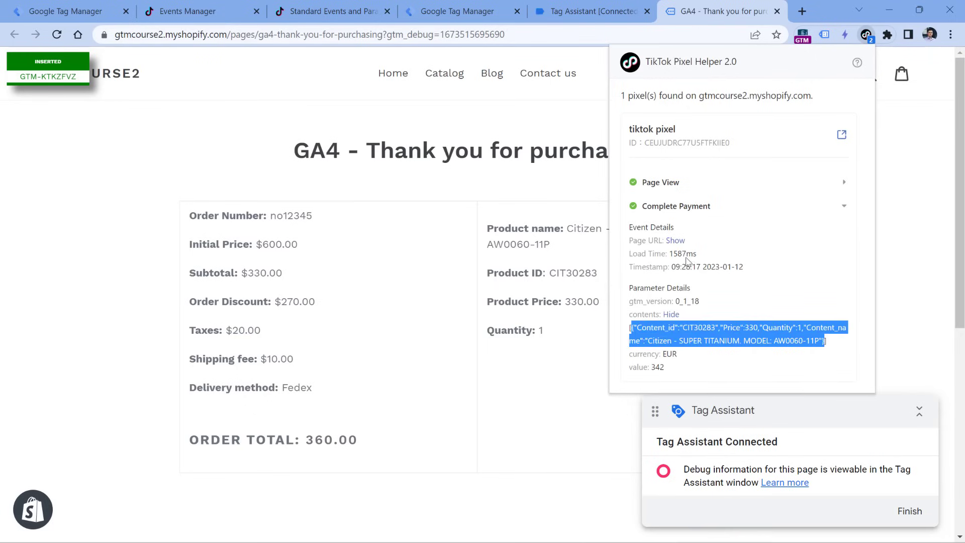
Examine the contents, currency and value of the latest Complete Payment event in TikTok's Test Events, and return to Tag Assistant.
click(194, 11)
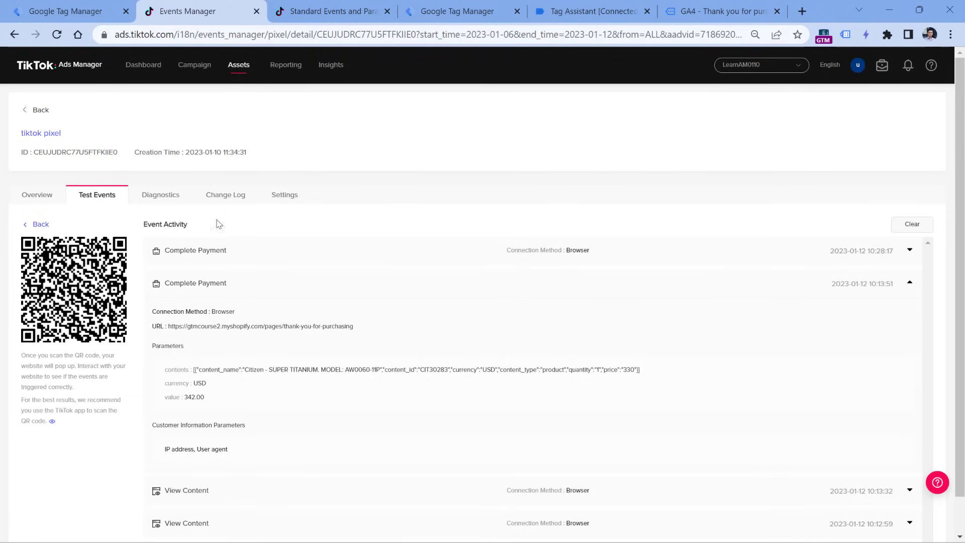
click(211, 254)
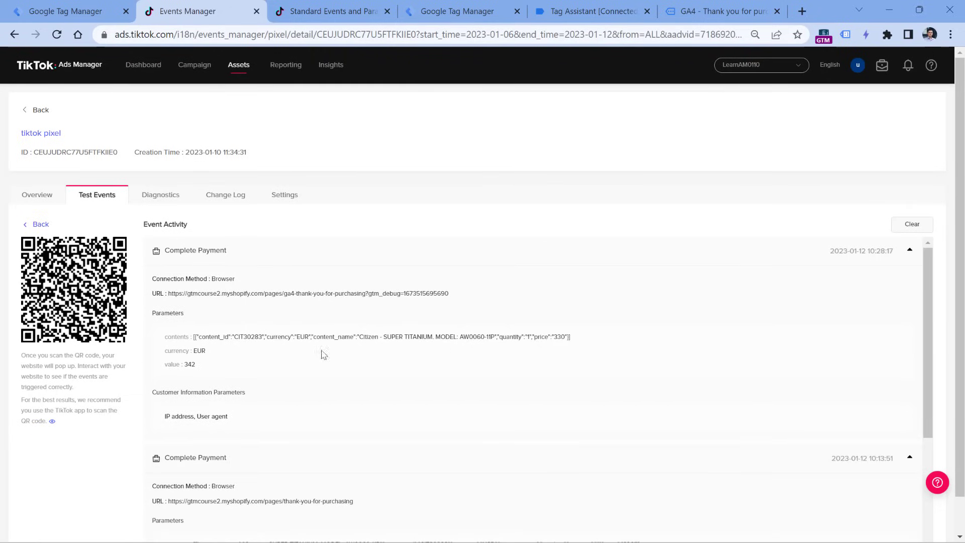
drag(200, 372, 163, 340)
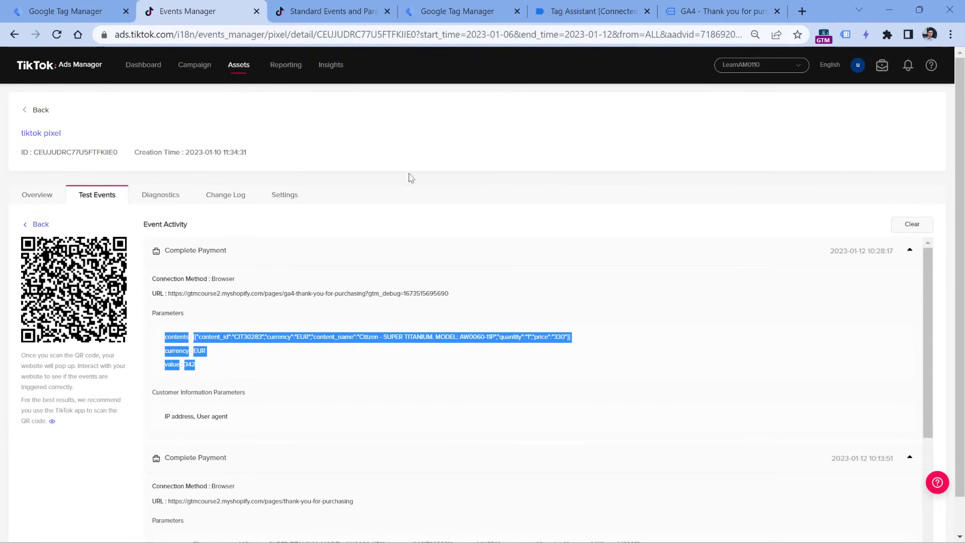
triple_click(190, 365)
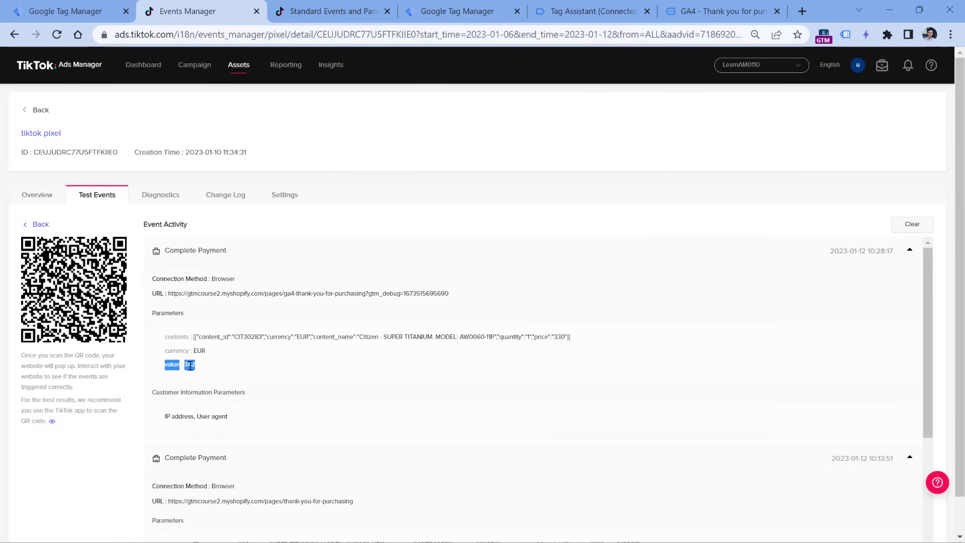
click(470, 11)
click(570, 12)
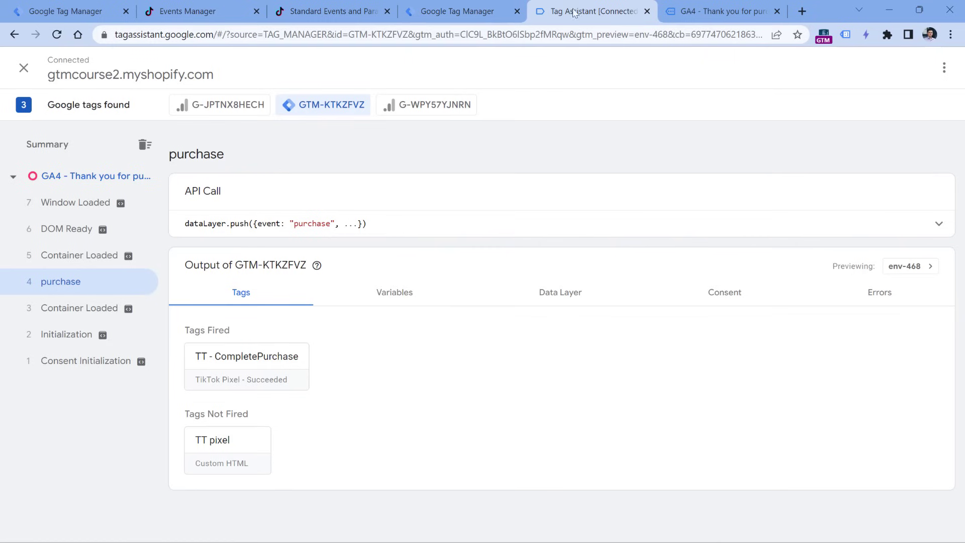
Review the full purchase dataLayer push in Tag Assistant, and switch the TT - CompletePurchase tag's object properties to Single Content.
click(353, 227)
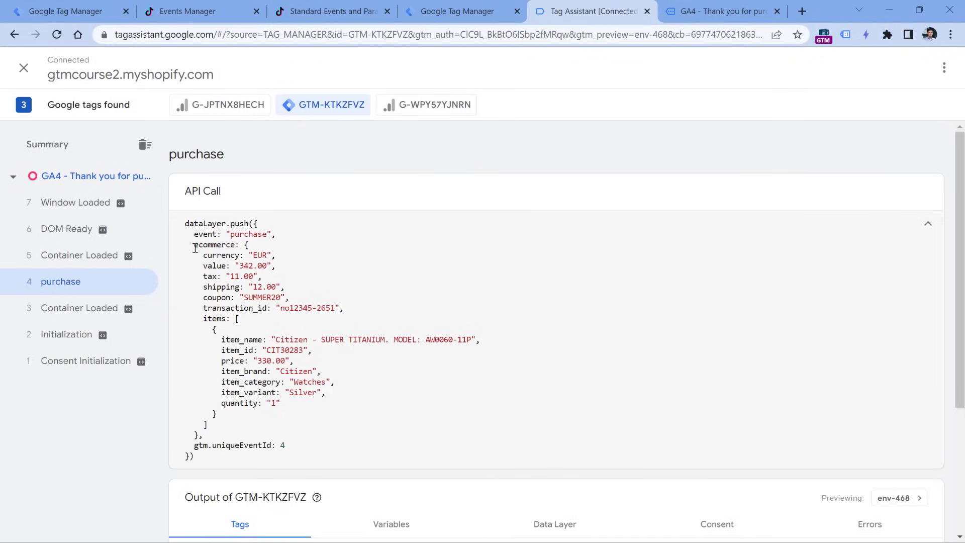
click(465, 18)
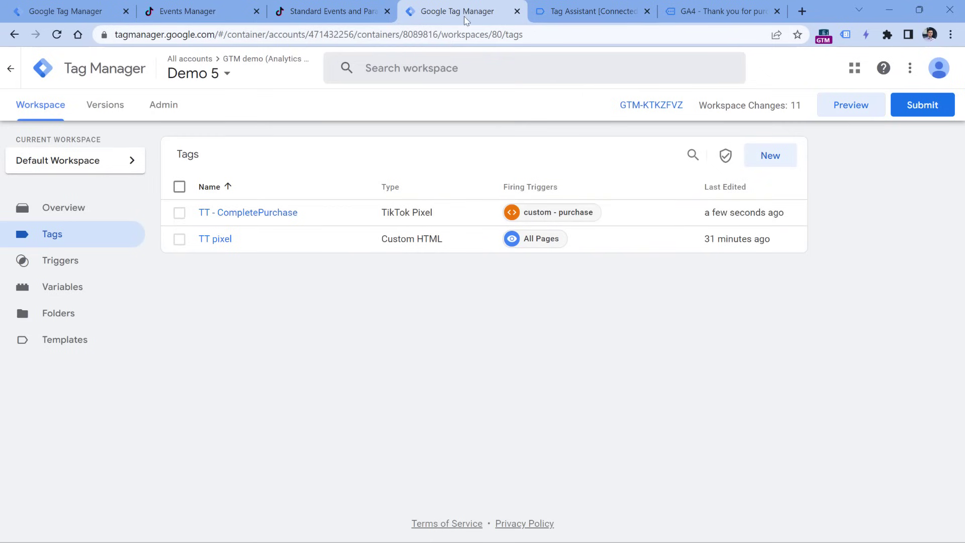
click(249, 213)
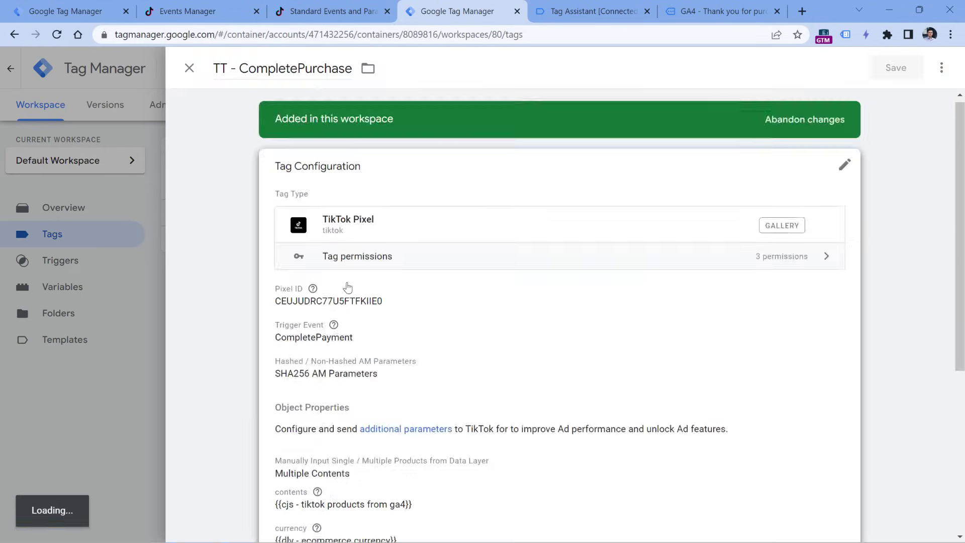
click(348, 287)
scroll(437, 303, down, 5)
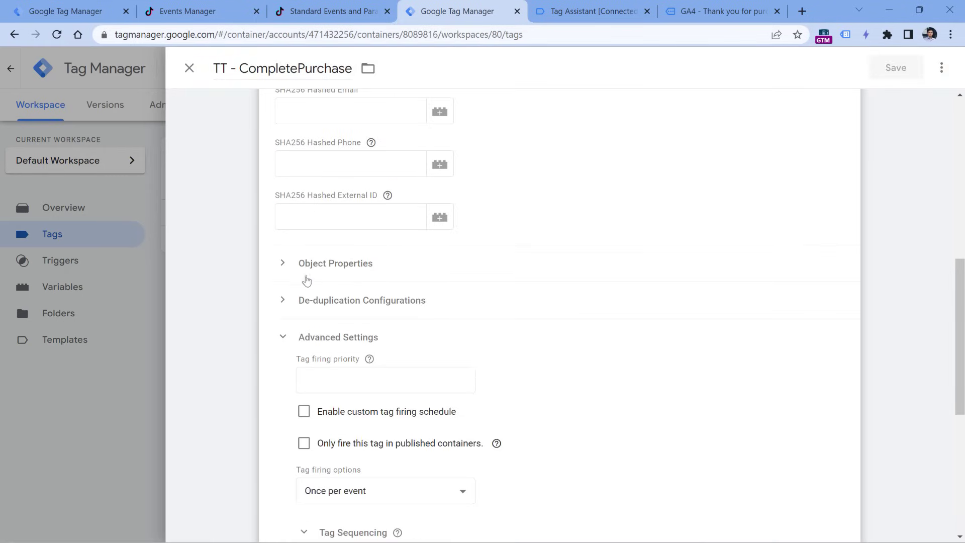
click(290, 335)
click(284, 308)
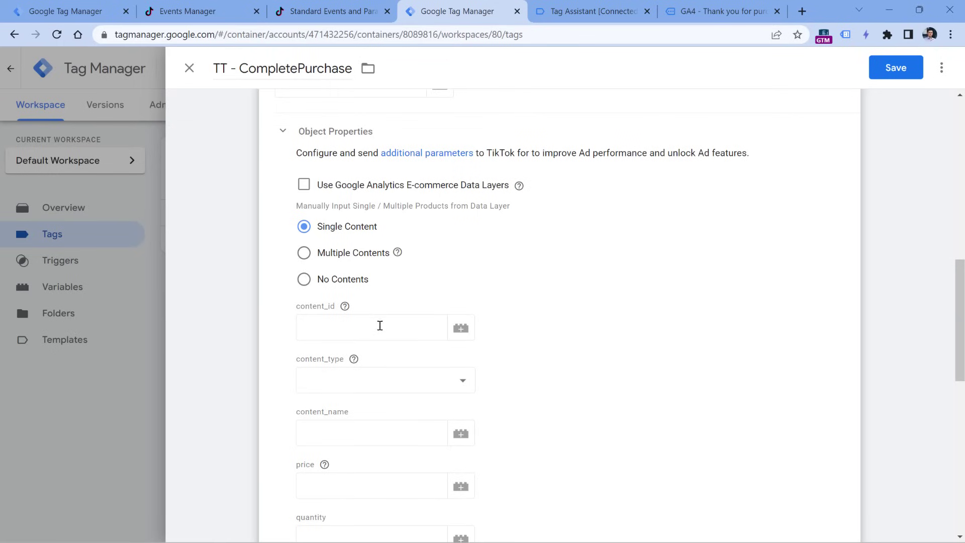
Recheck the purchase event's ecommerce data in Tag Assistant, and set the tag's content_type to product.
click(586, 14)
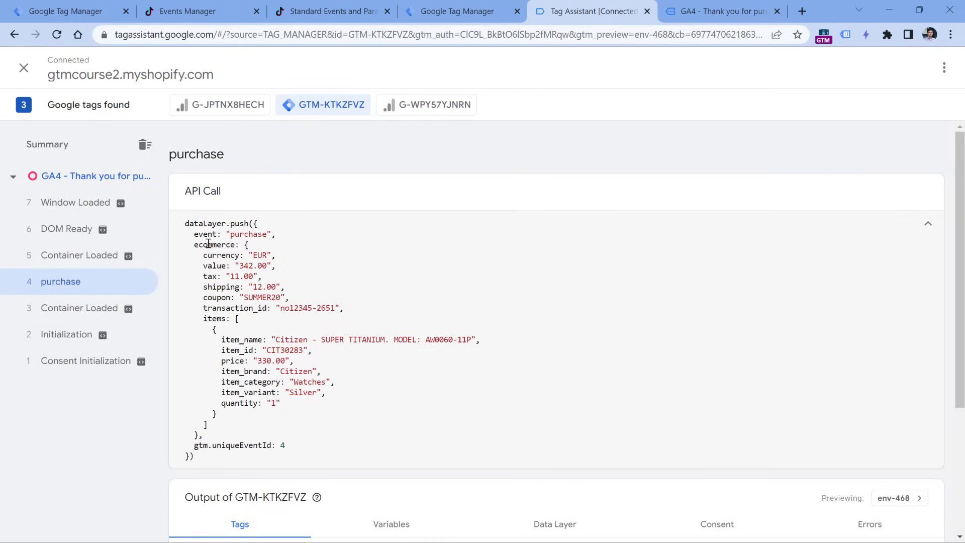
click(455, 11)
mouse_move(358, 365)
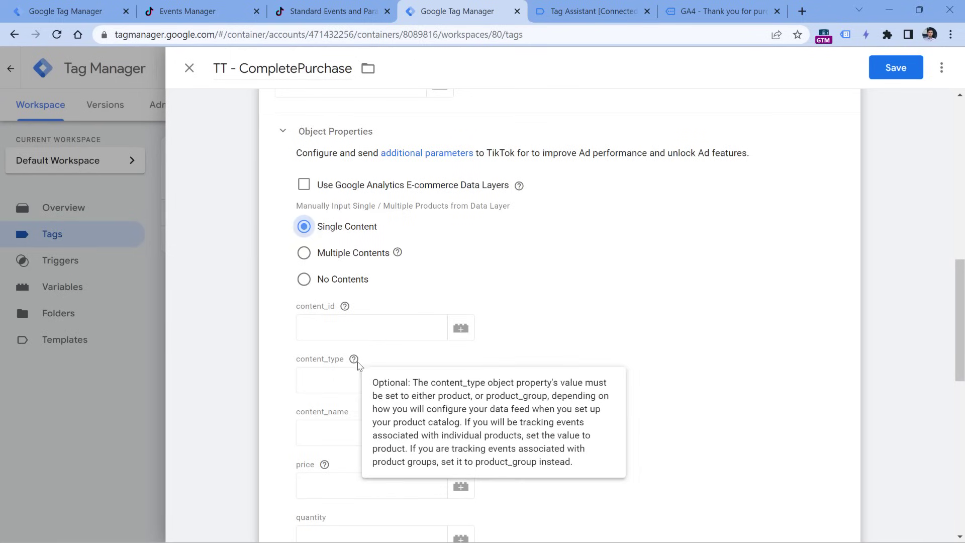
click(383, 326)
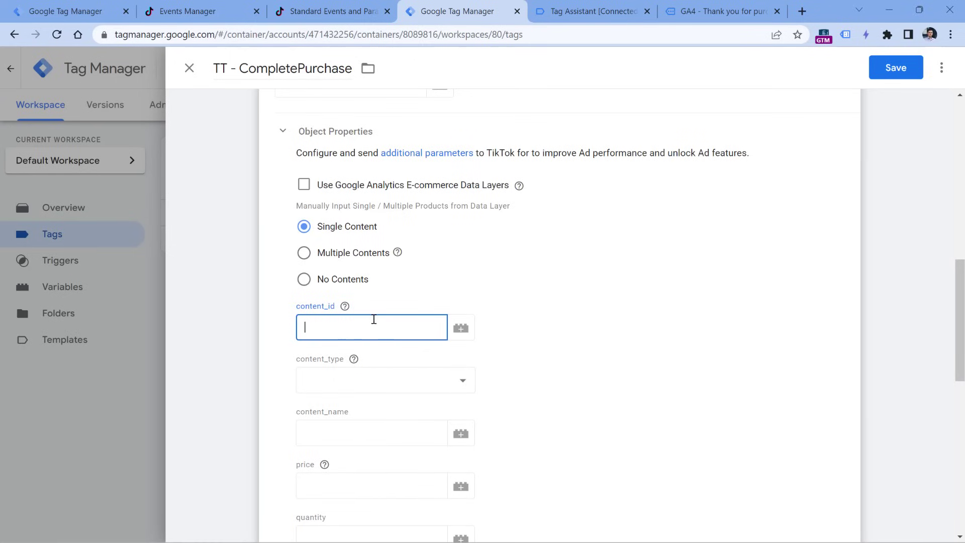
click(377, 382)
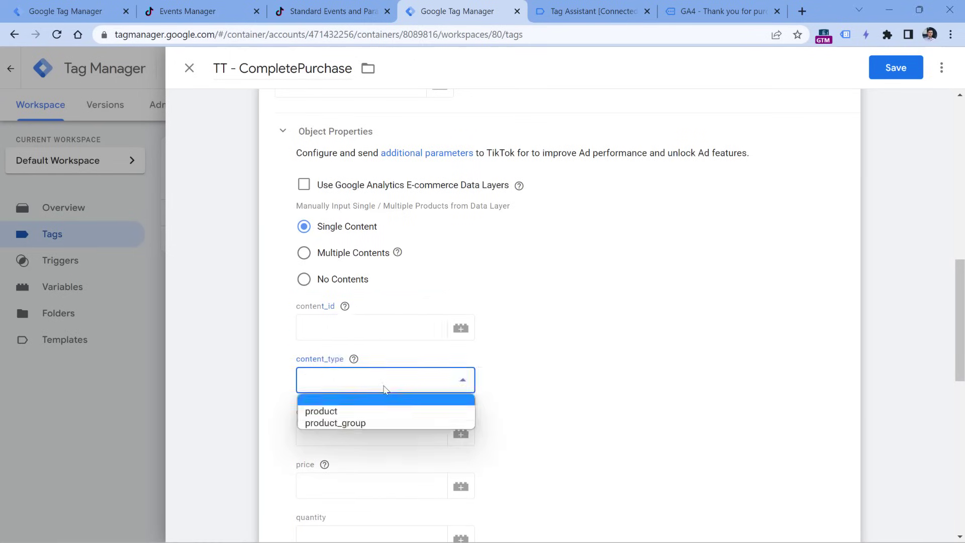
click(349, 412)
Compare the tag's content_name, price and quantity fields with the item data in the purchase event's dataLayer push.
scroll(535, 319, down, 3)
click(372, 295)
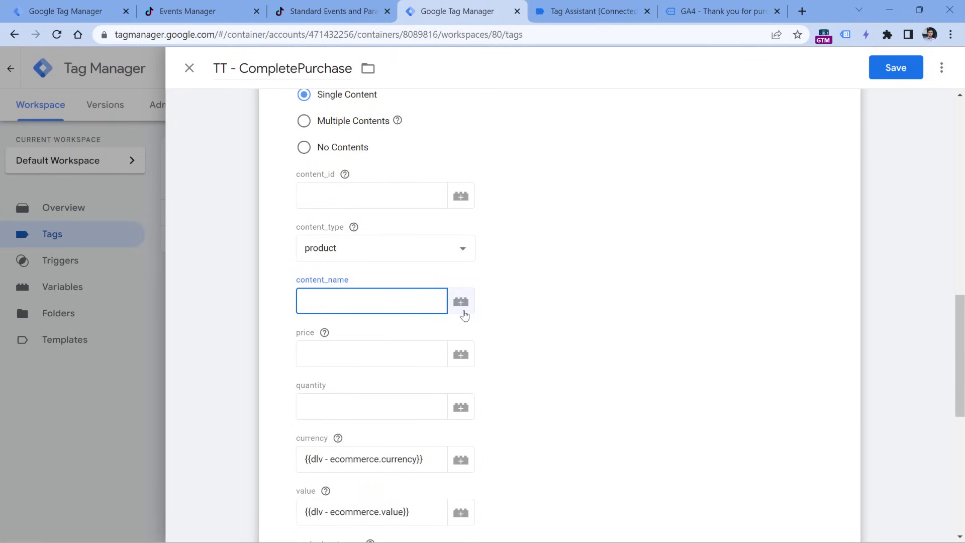
click(592, 11)
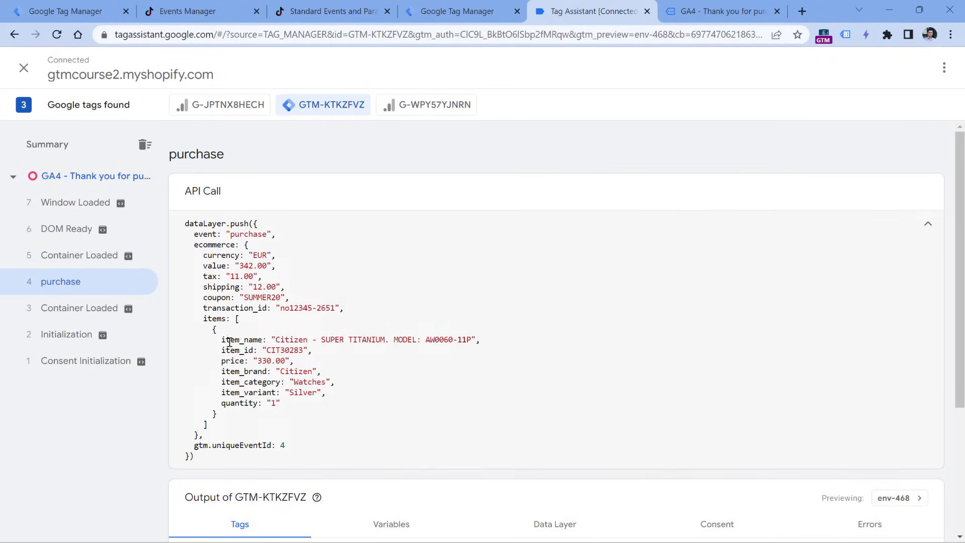
click(455, 11)
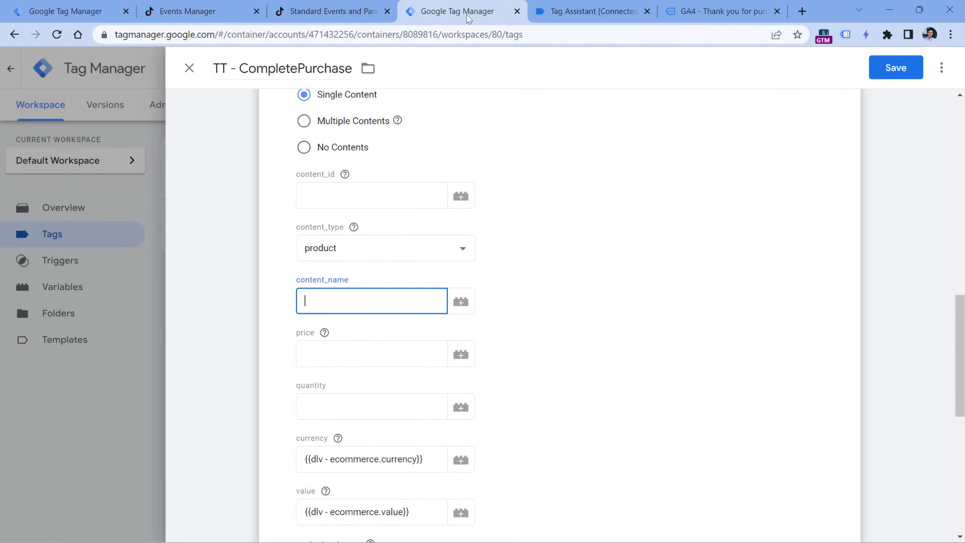
click(375, 351)
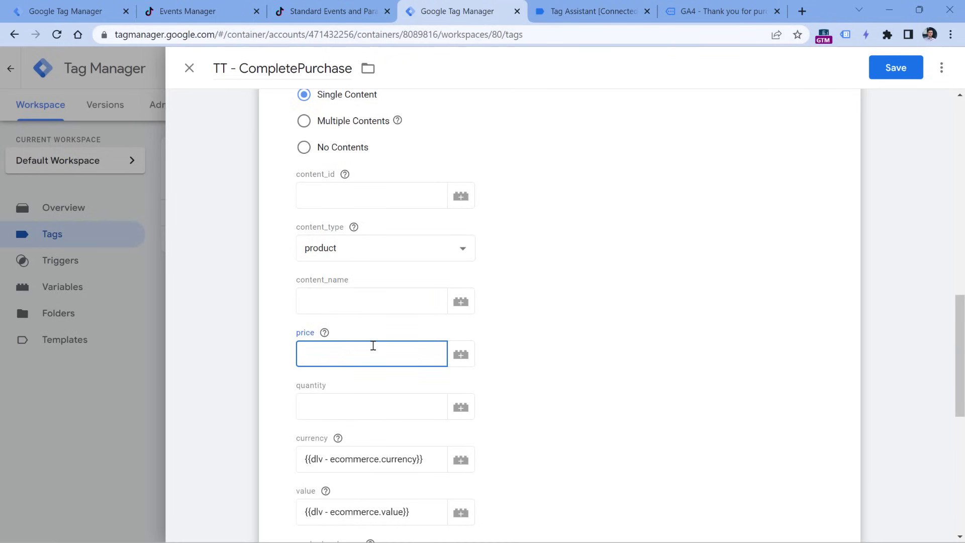
scroll(377, 302, down, 3)
click(378, 266)
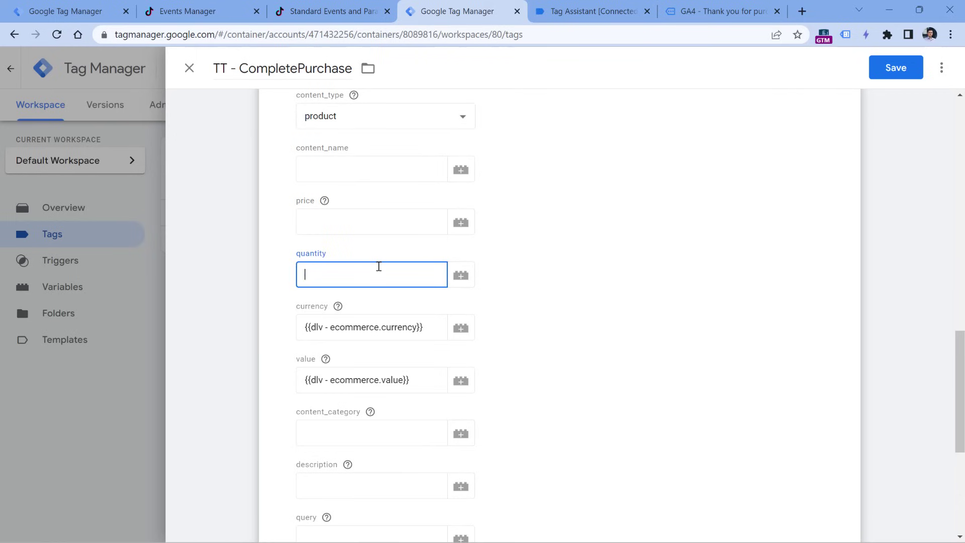
Replace the variable in the tag's currency field with the fixed value EUR.
click(410, 324)
key(ctrl+a)
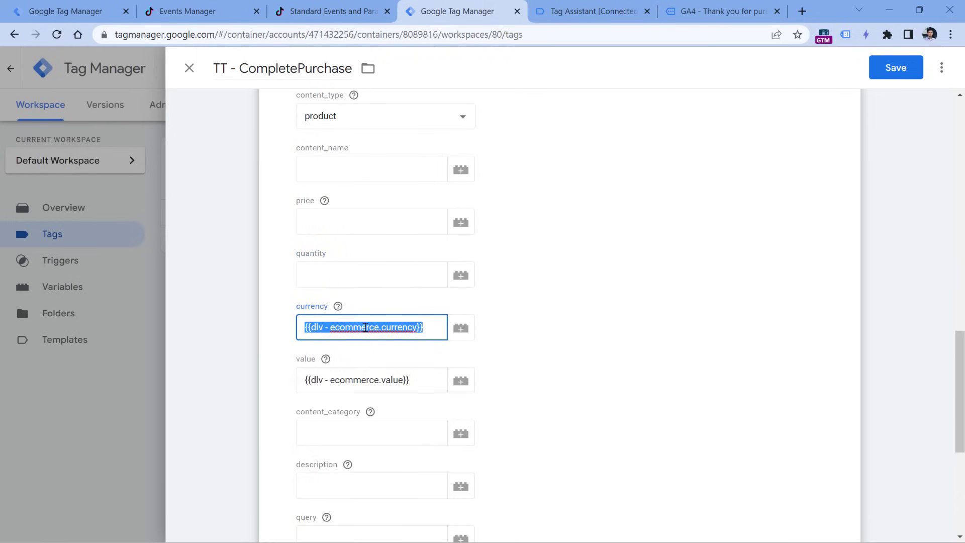
text(EUR)
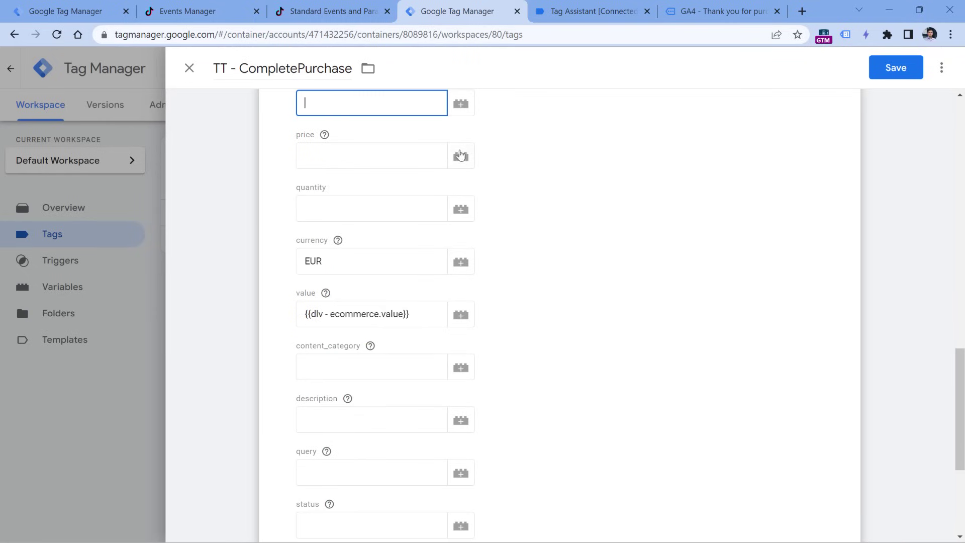
Review the tag's optional content_category, description, query and status fields.
click(376, 361)
click(381, 332)
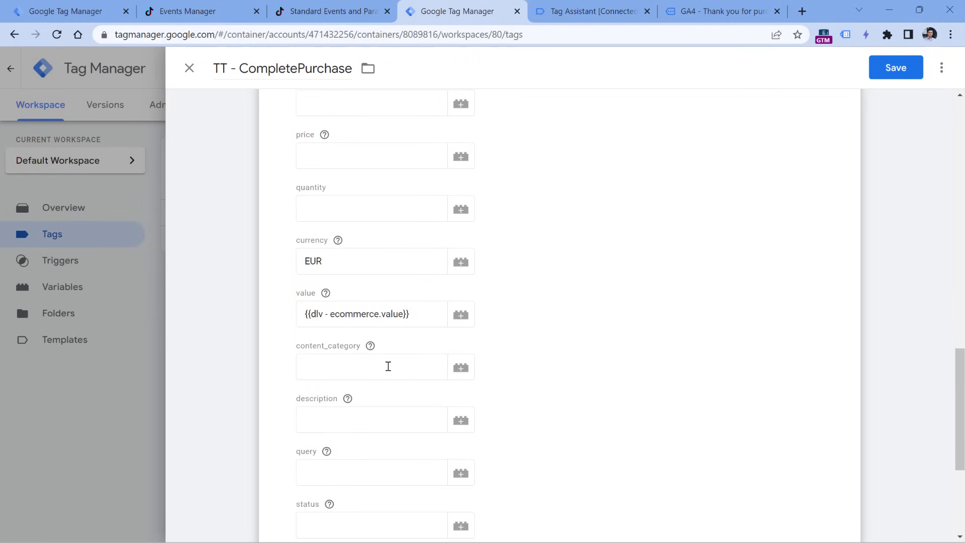
click(369, 418)
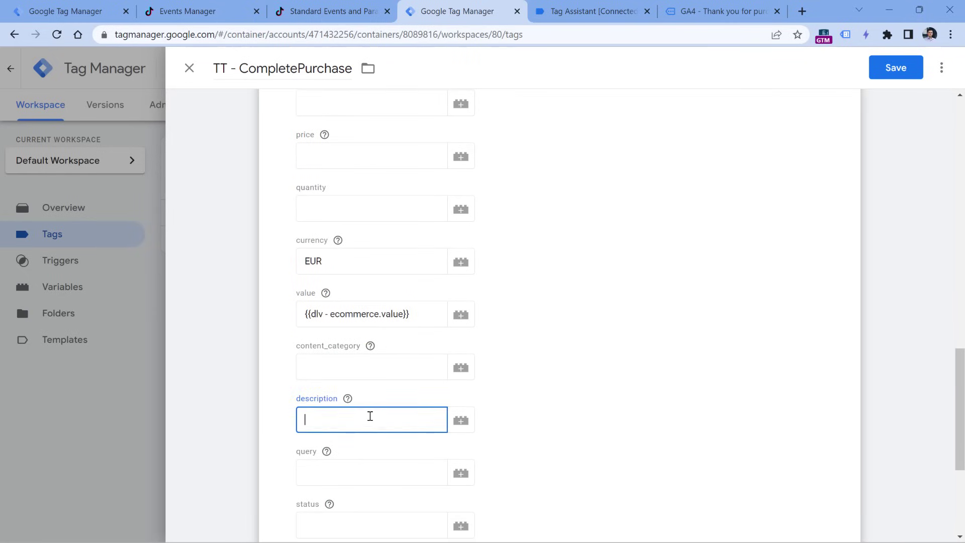
scroll(366, 392, down, 3)
click(377, 337)
click(377, 399)
scroll(551, 324, up, 5)
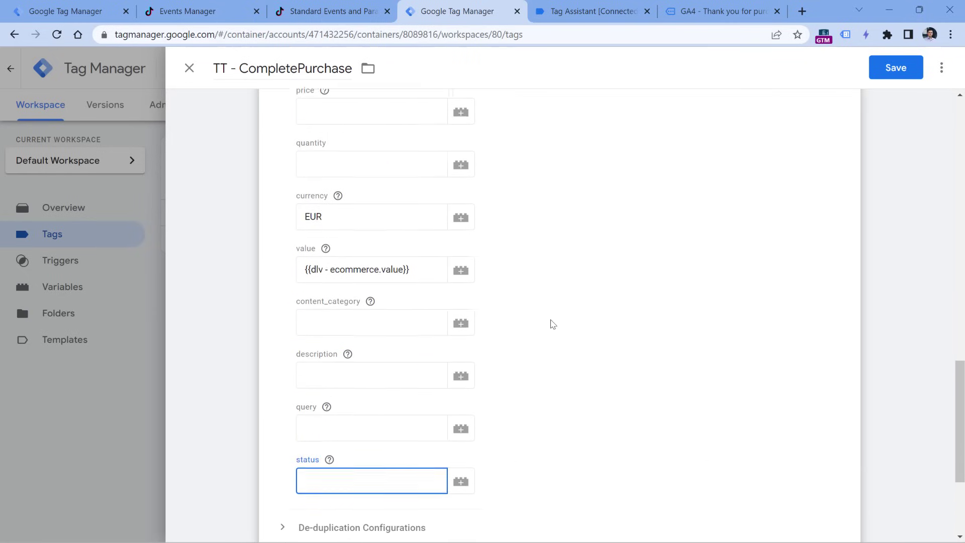
scroll(542, 329, down, 1)
Set the tag's price to 10, its quantity to 3 and its order value to 30.
click(370, 212)
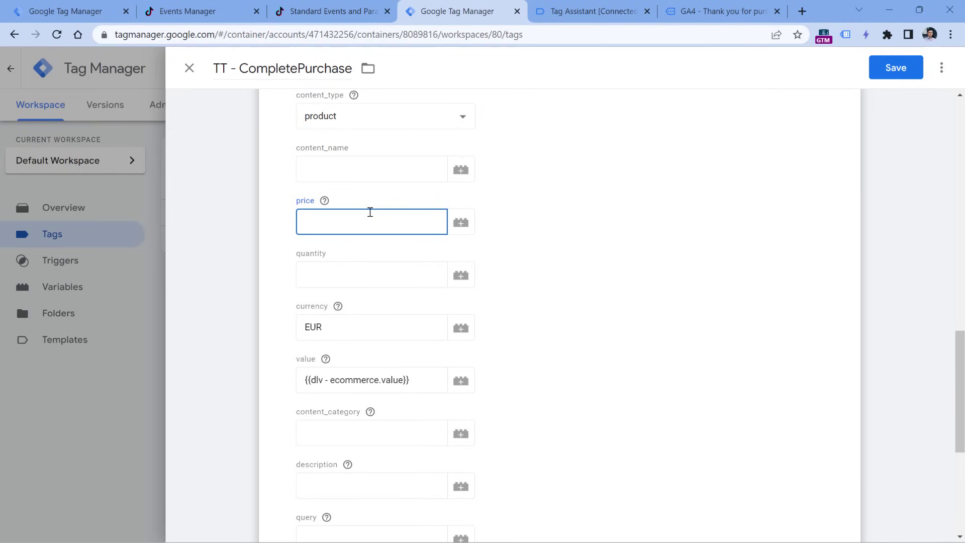
drag(418, 389, 269, 386)
click(621, 295)
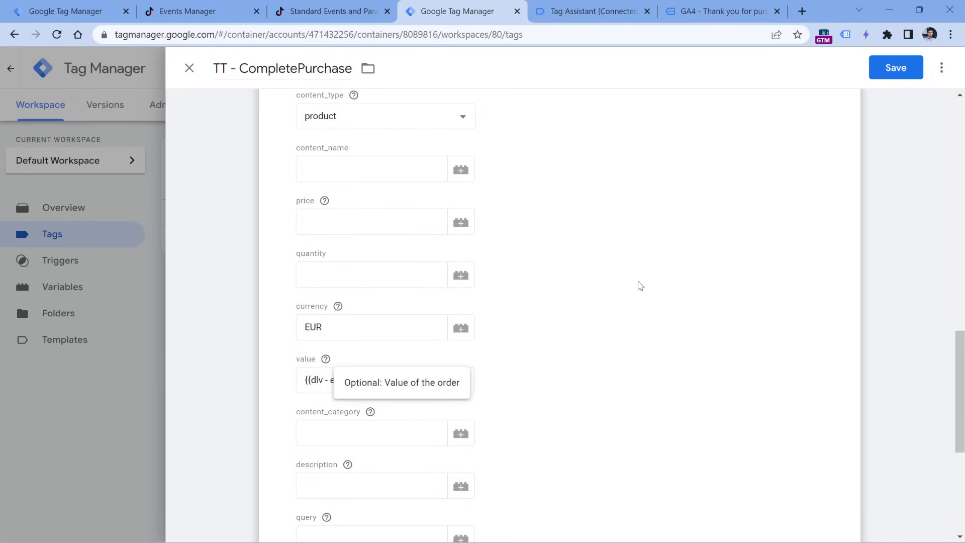
click(379, 220)
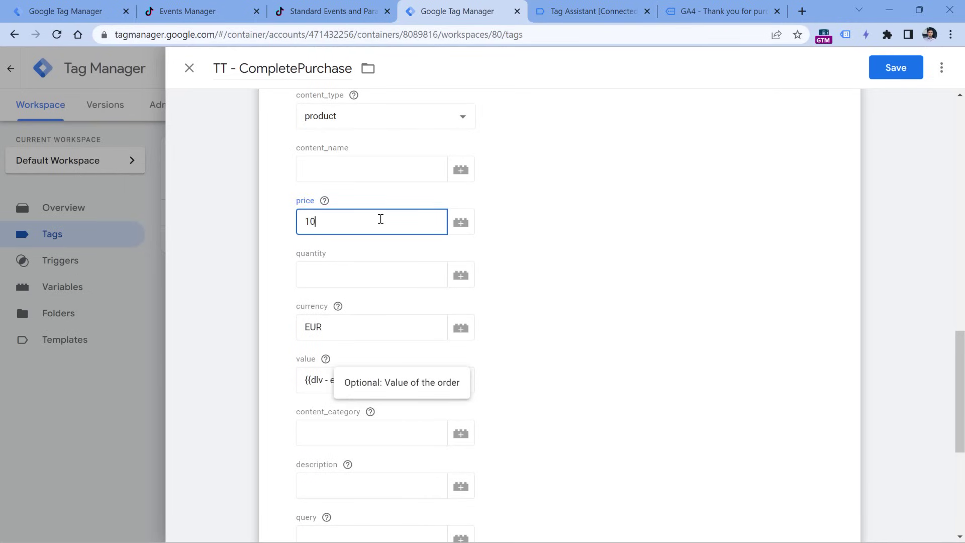
click(379, 268)
text(3)
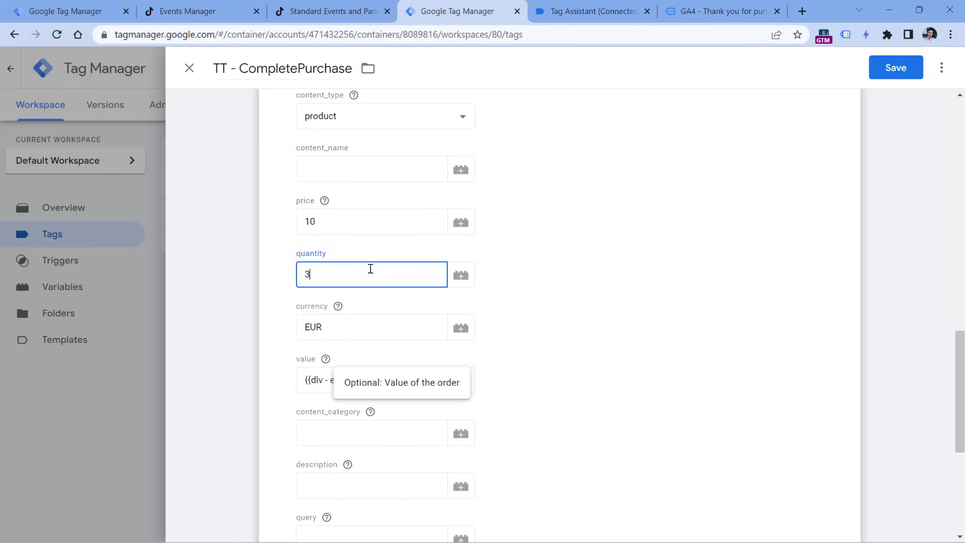
drag(312, 379, 459, 382)
text(30)
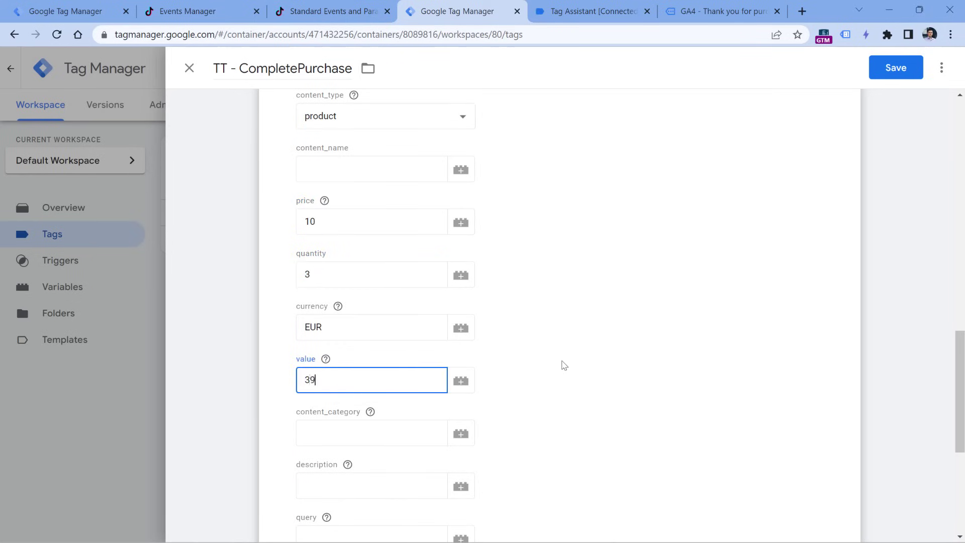
click(565, 365)
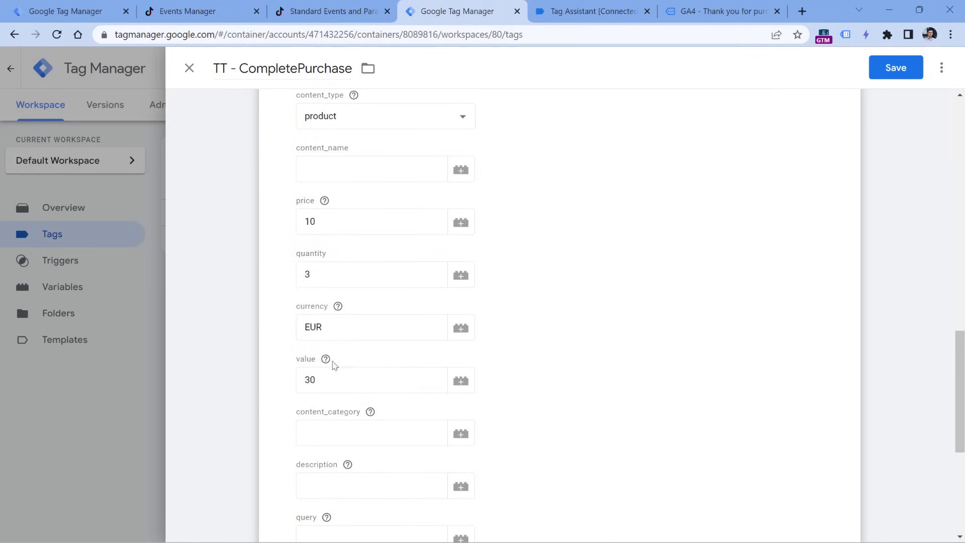
Change the tag's TikTok trigger event to AddToCart.
scroll(288, 262, up, 10)
click(357, 256)
click(341, 242)
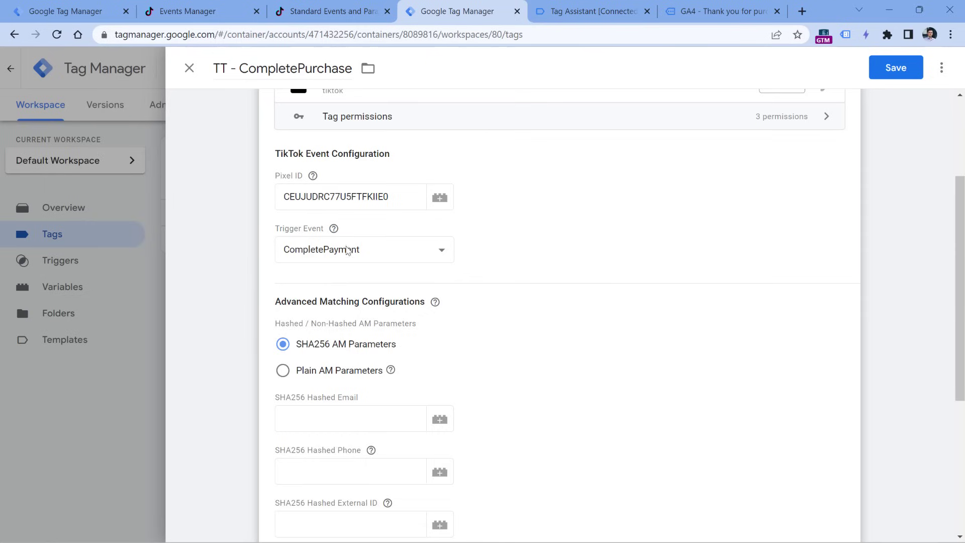
click(346, 250)
click(352, 312)
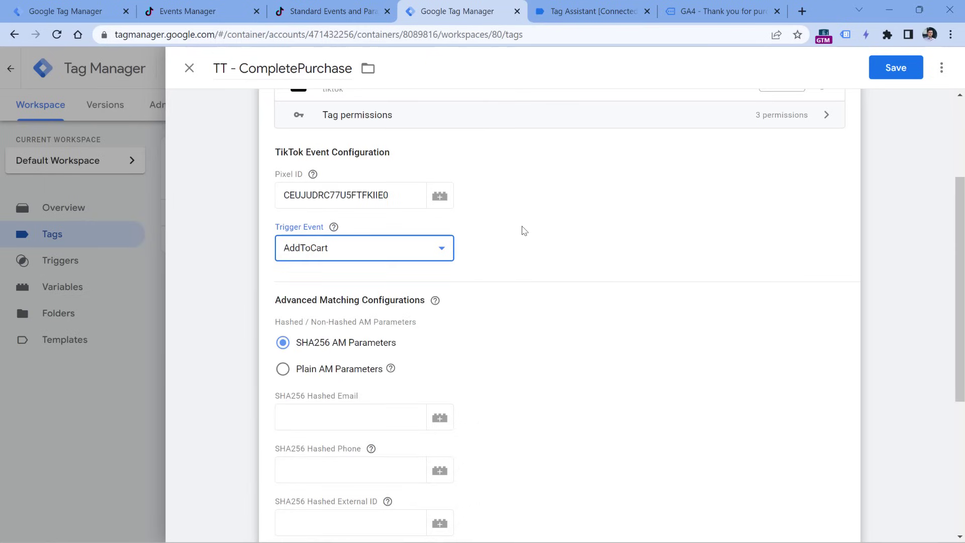
Enter 123456789 as the content_id and change the TikTok trigger event to SubmitForm.
scroll(517, 221, down, 5)
click(322, 314)
scroll(402, 347, down, 3)
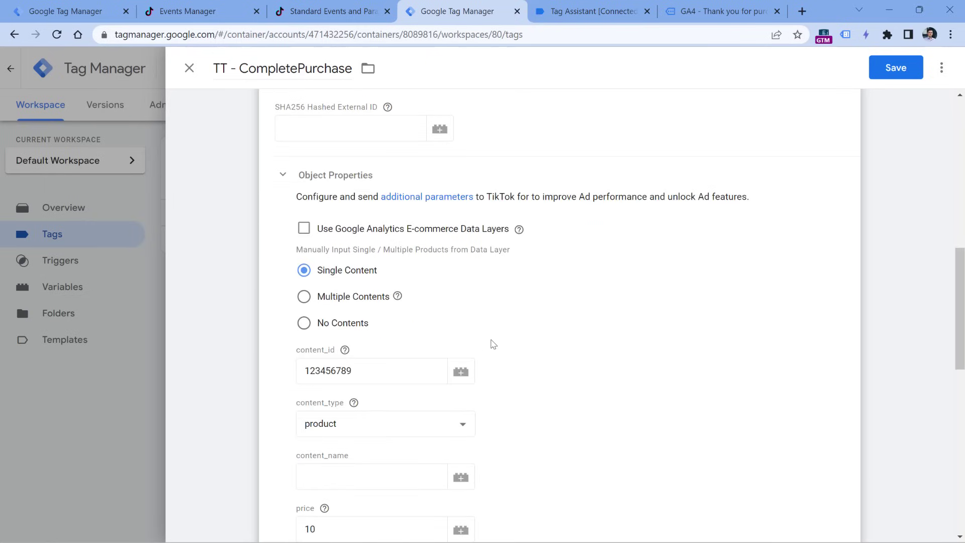
scroll(492, 343, up, 8)
scroll(548, 297, up, 3)
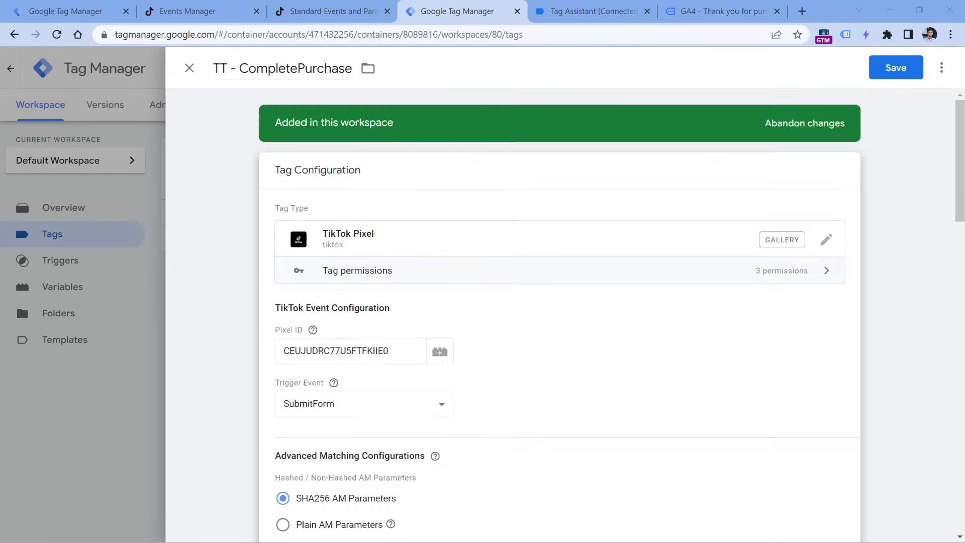
Keep the placeholder content_id and set the price to 0 in the Single Content properties.
scroll(547, 297, down, 10)
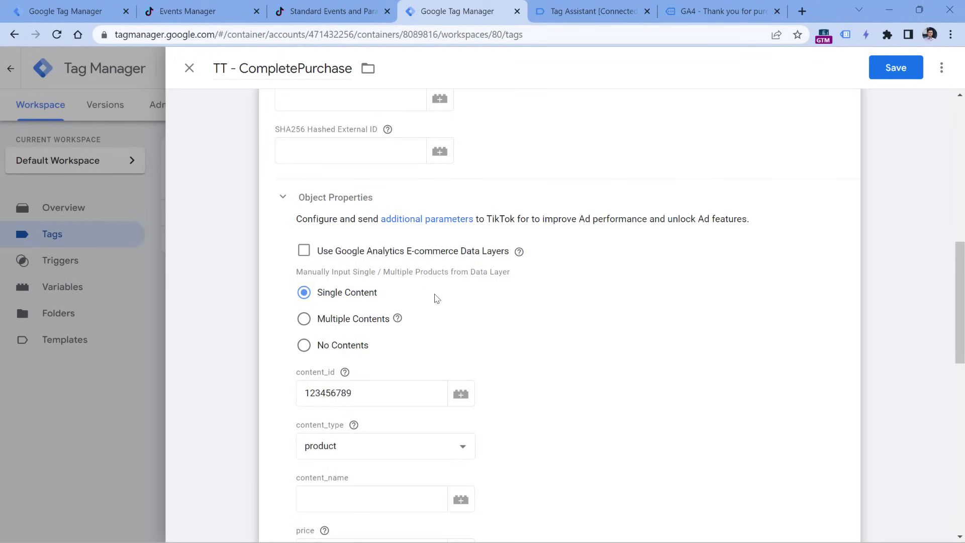
double_click(364, 397)
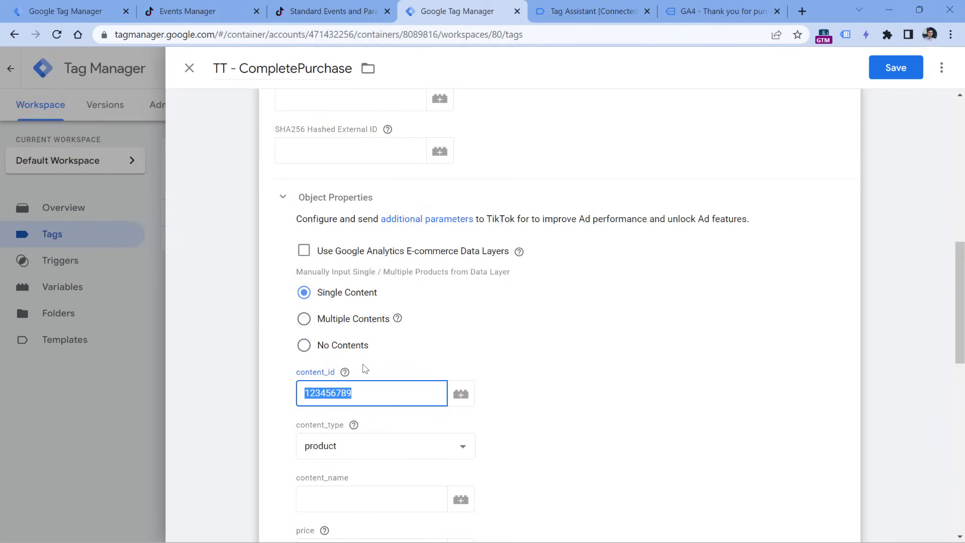
scroll(440, 351, down, 4)
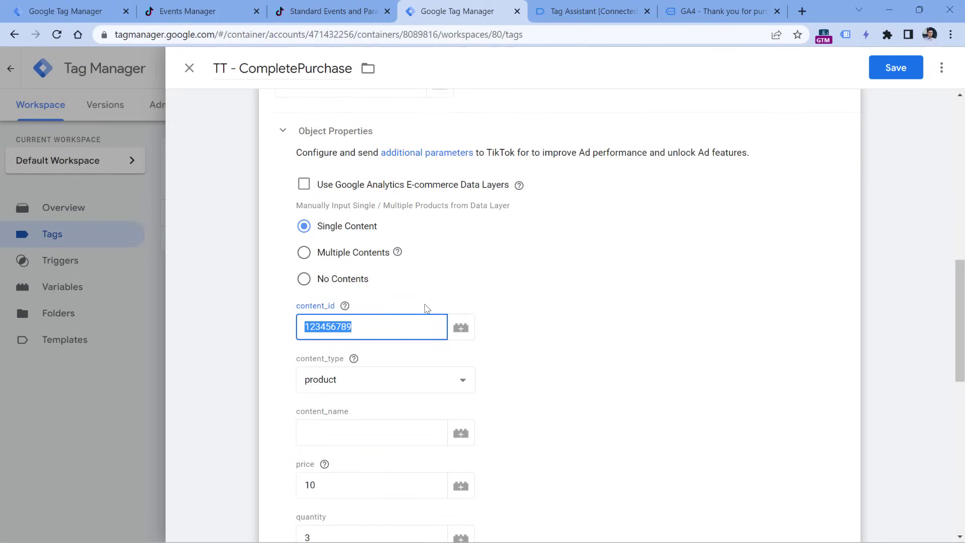
click(362, 301)
key(Tab)
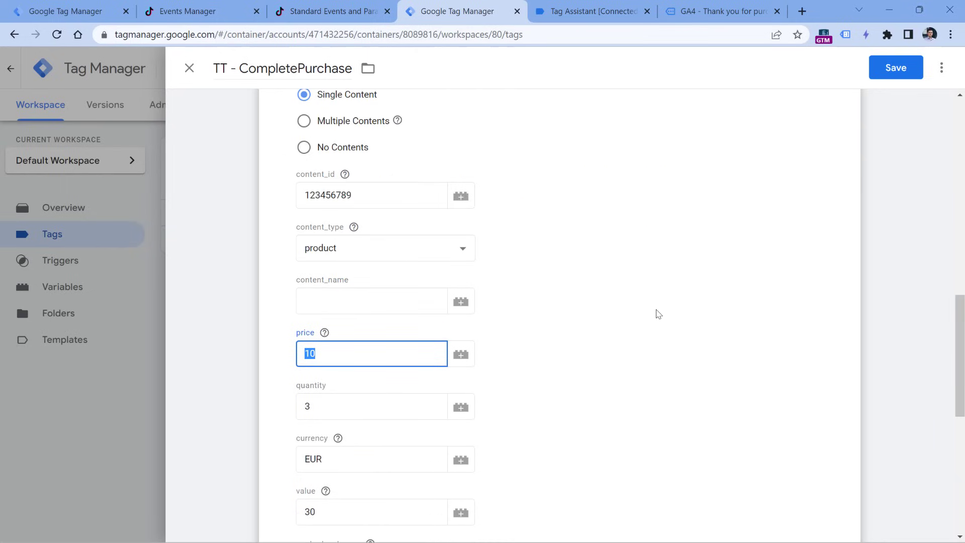
text(0)
scroll(588, 265, down, 7)
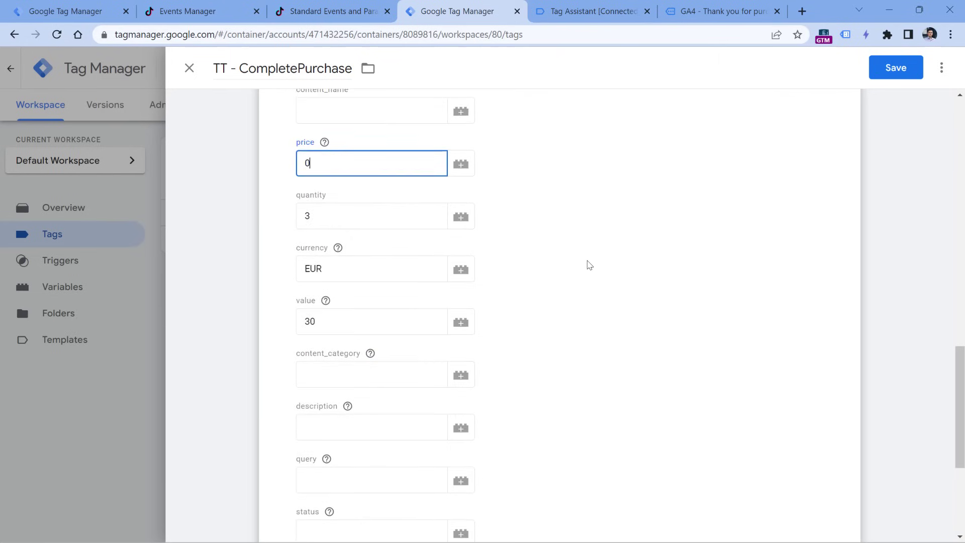
scroll(586, 262, up, 5)
scroll(584, 261, up, 5)
scroll(517, 276, up, 4)
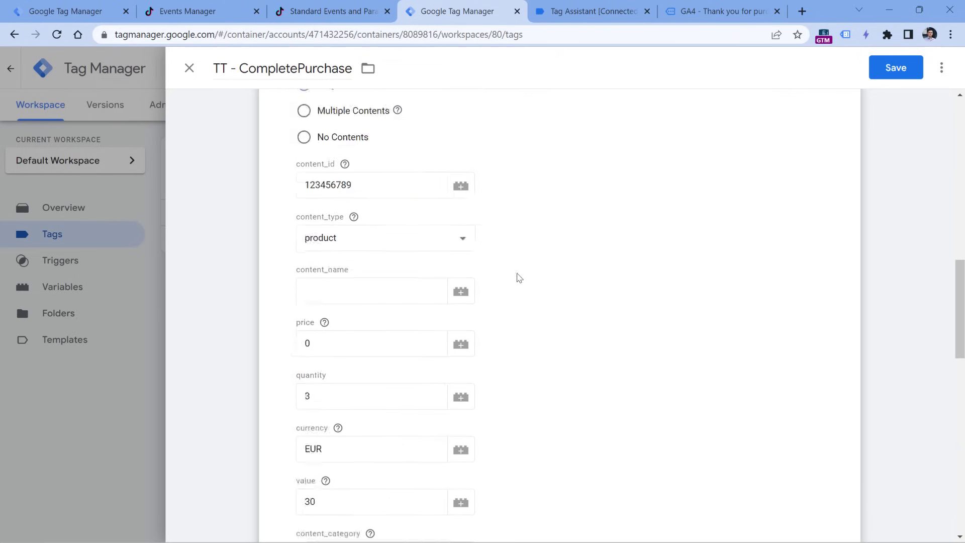
Review the available TikTok trigger events and close the TT - CompletePurchase tag, discarding its unsaved changes.
click(365, 404)
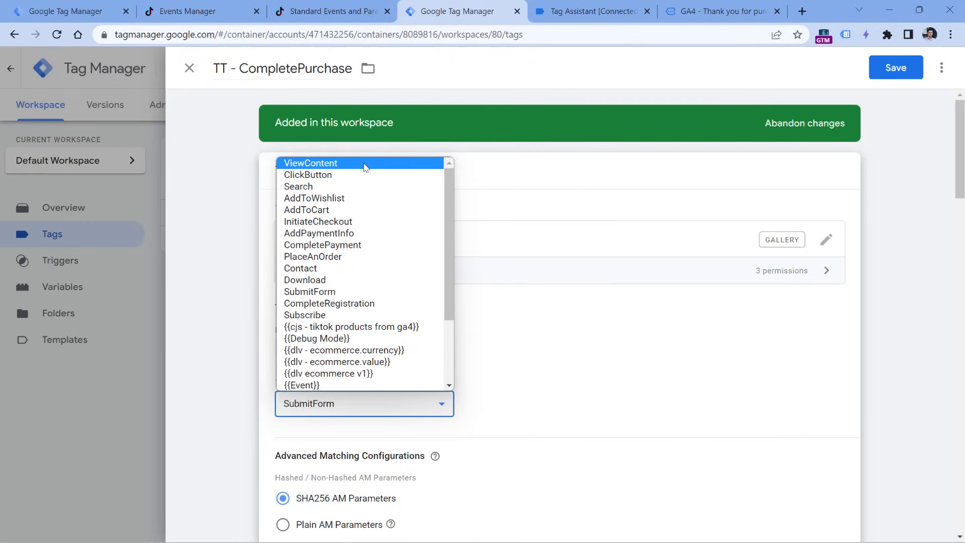
click(549, 356)
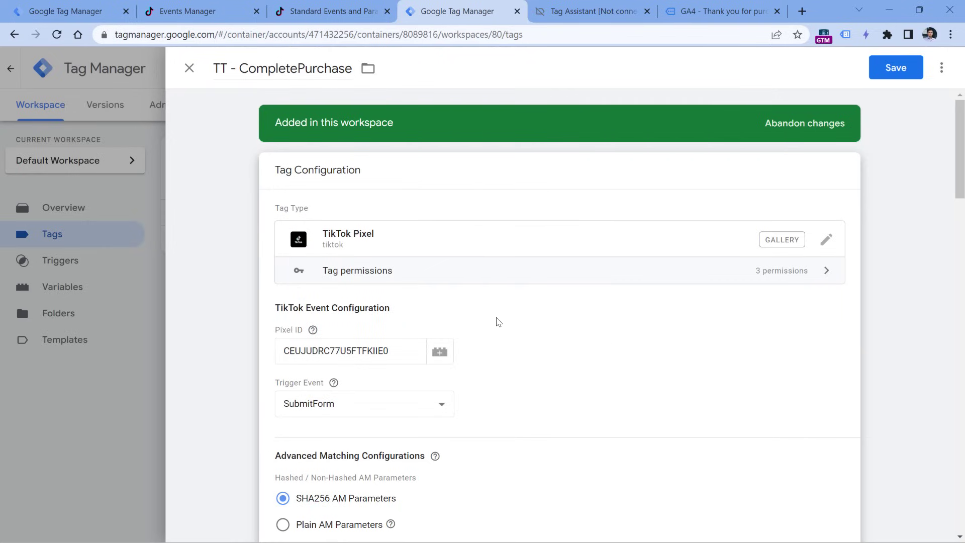
click(188, 11)
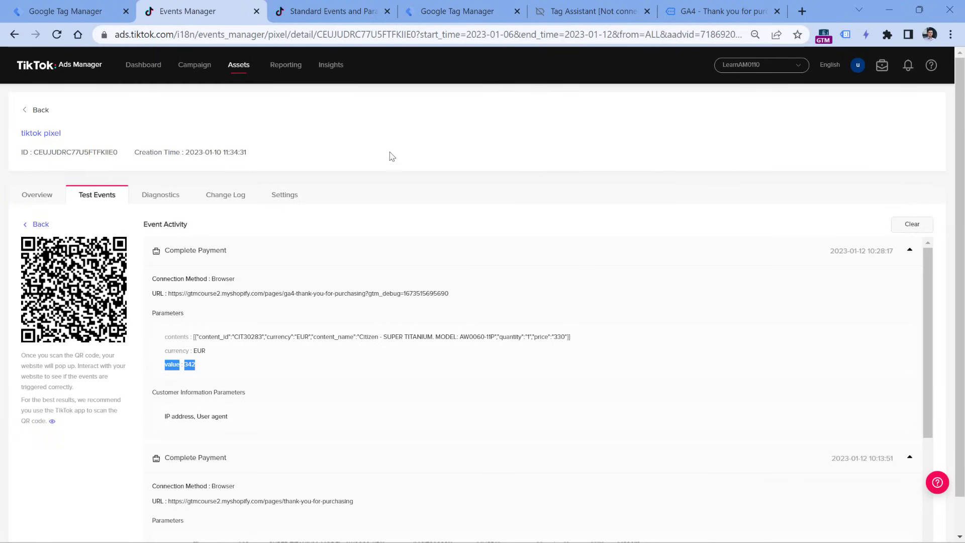
click(458, 11)
click(189, 68)
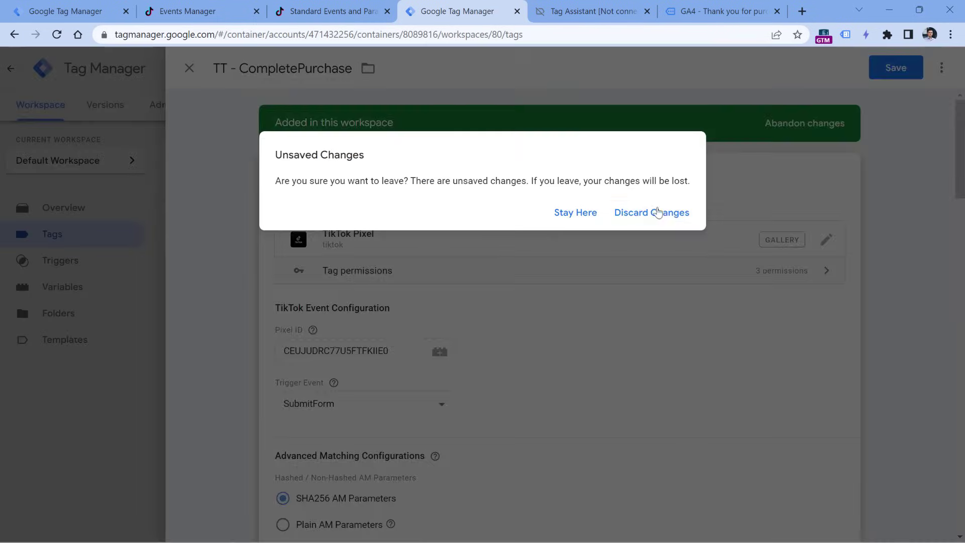
click(651, 212)
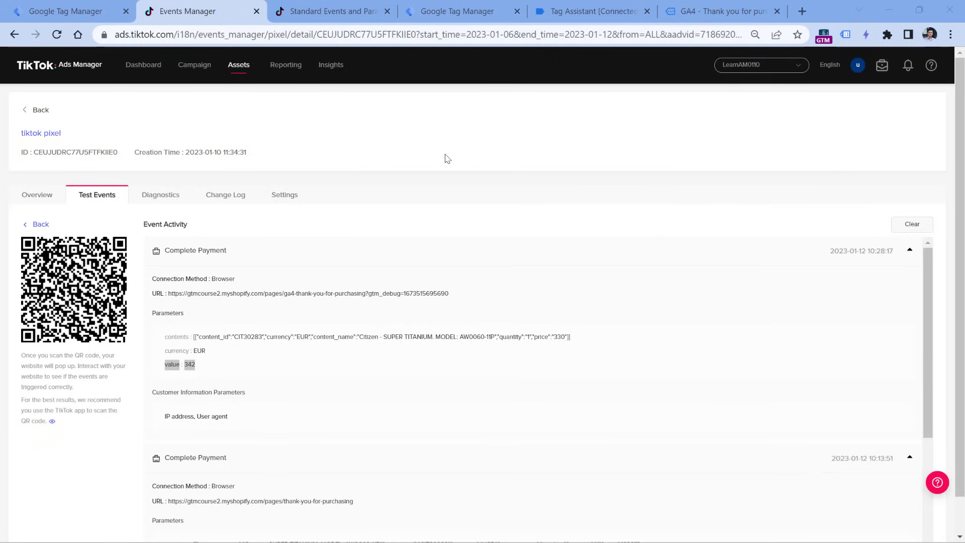
In TikTok Events Manager, reload the pixel's Overview and examine the View Content and Page View breakdowns in the Event Funnel Statistics chart.
click(39, 196)
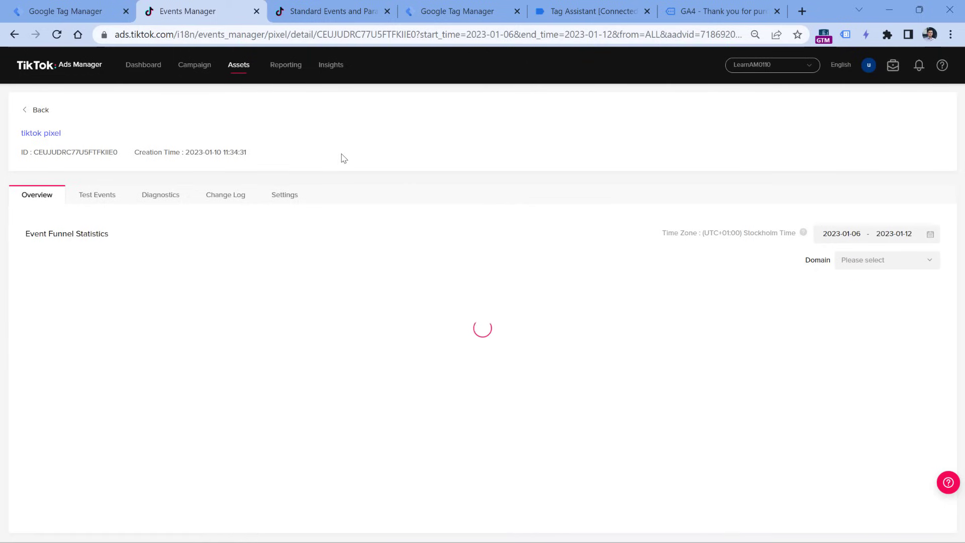
click(57, 34)
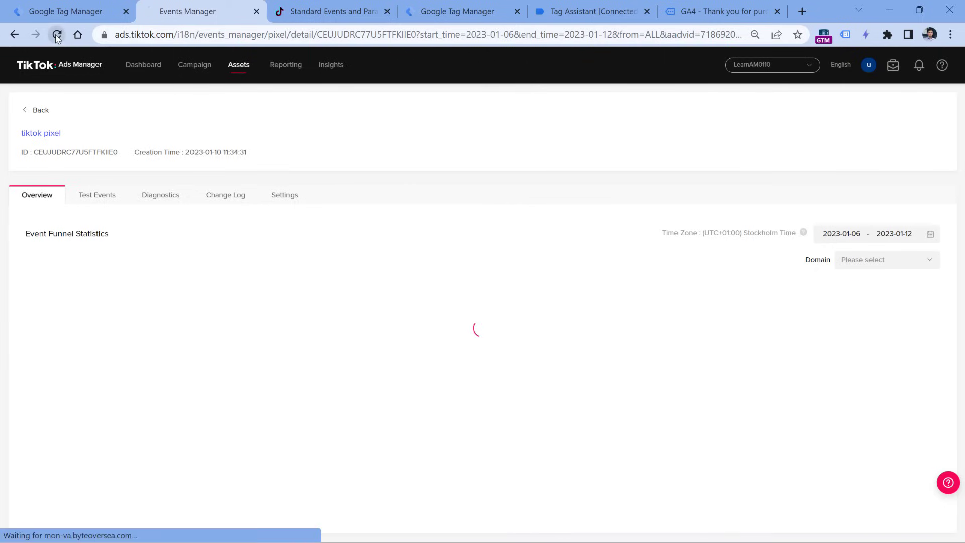
right_click(432, 159)
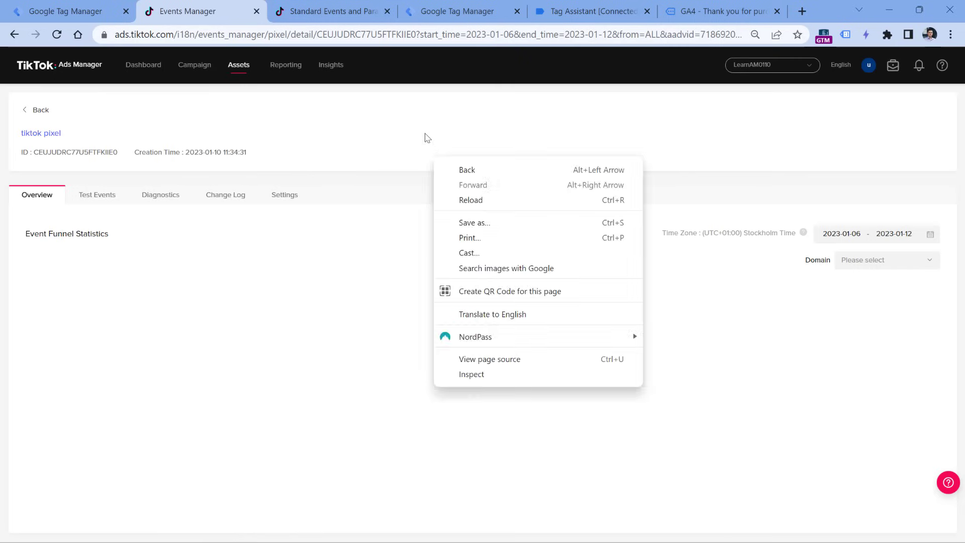
click(424, 134)
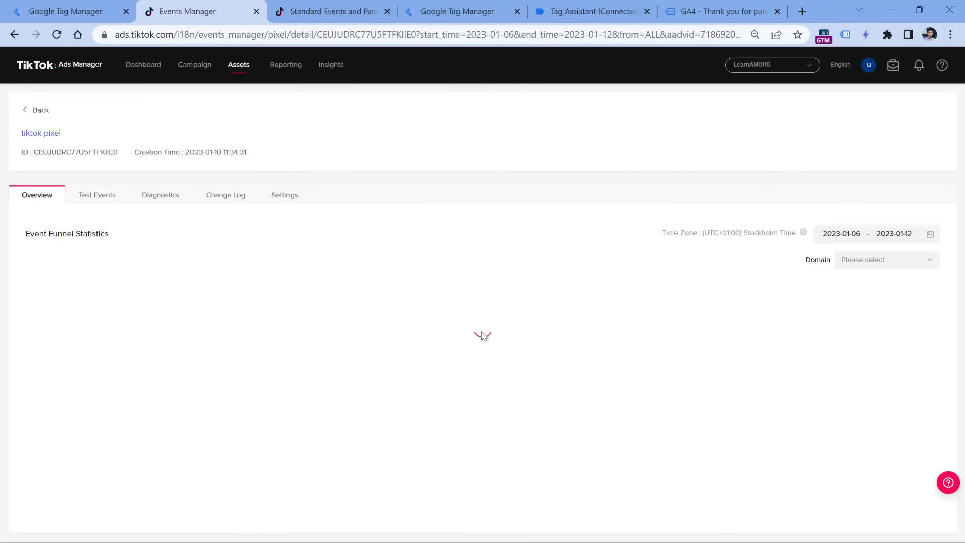
click(56, 34)
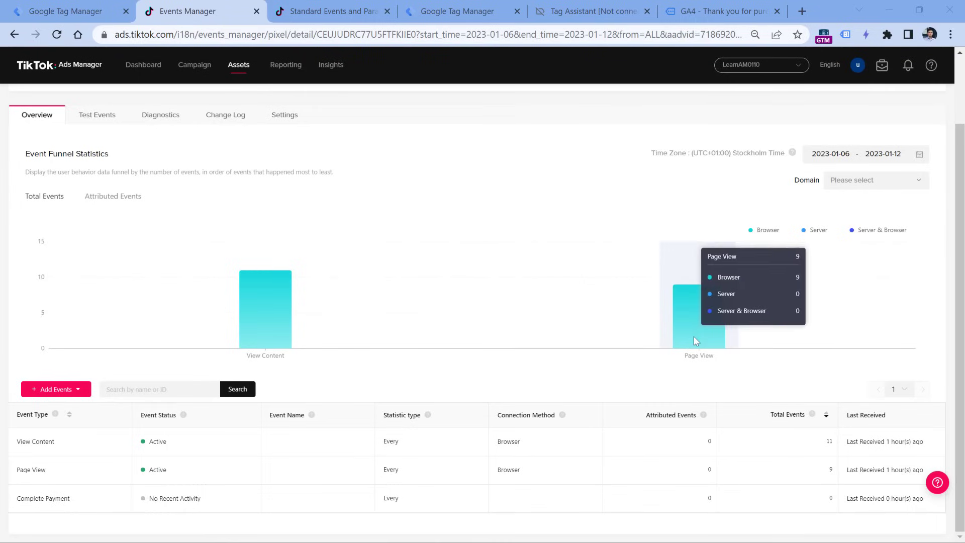
mouse_move(237, 319)
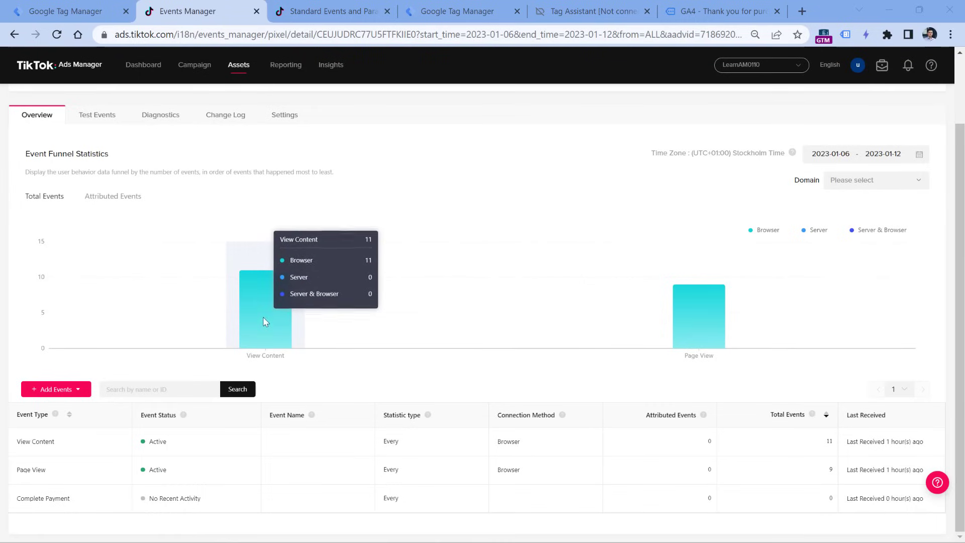
mouse_move(703, 336)
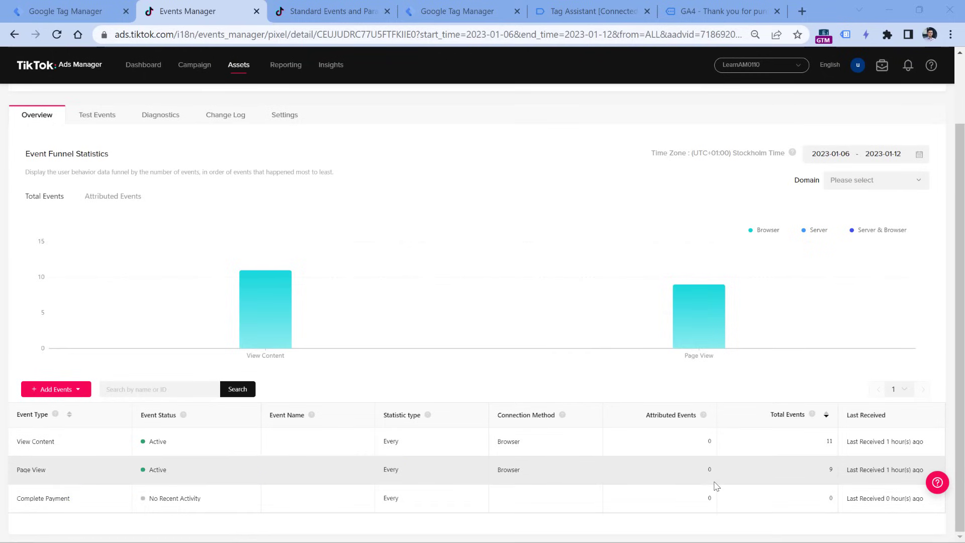
mouse_move(698, 319)
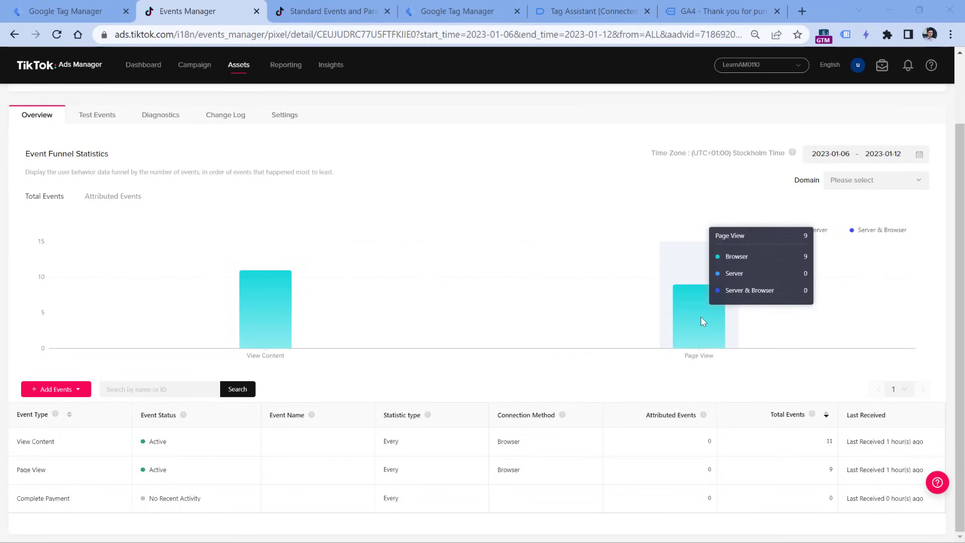
mouse_move(265, 310)
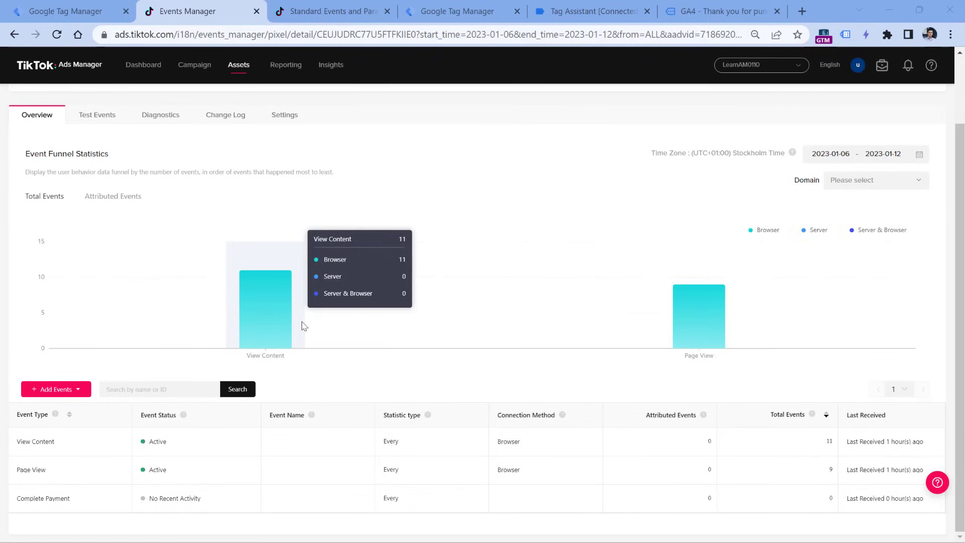